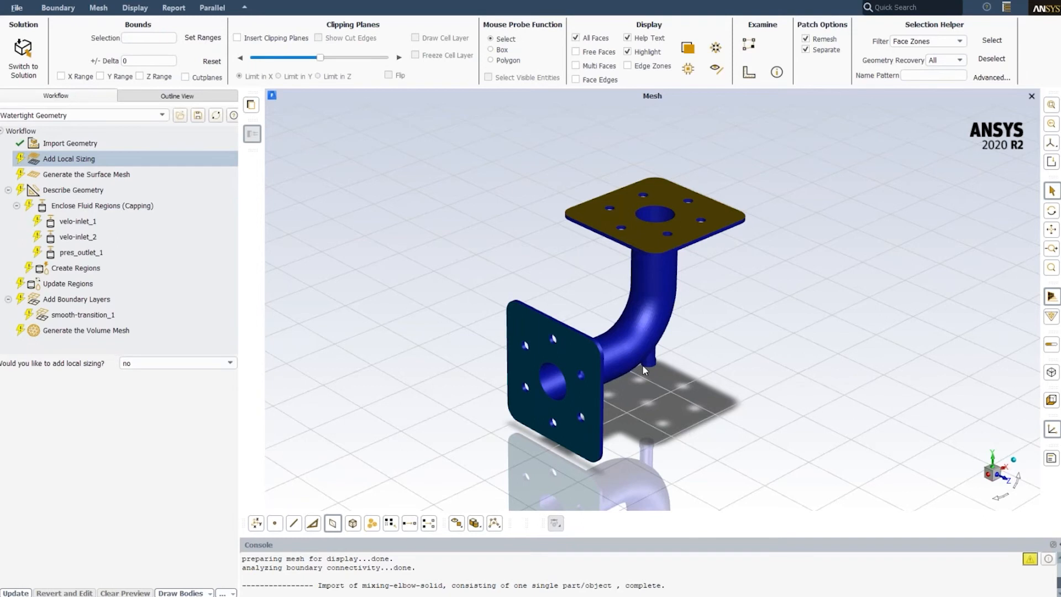
- Complete the local sizing task without adding any sizing and generate the surface mesh with the preset sizes
{"action": "scroll", "coordinate": [642, 360], "scroll_direction": "up", "scroll_amount": 1}
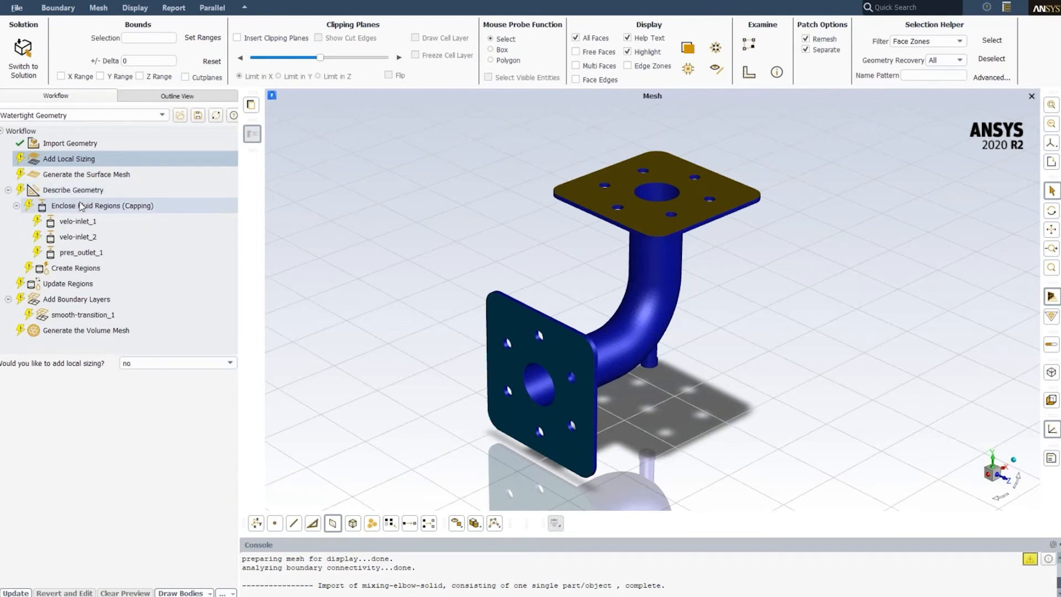
{"action": "left_click", "coordinate": [16, 593]}
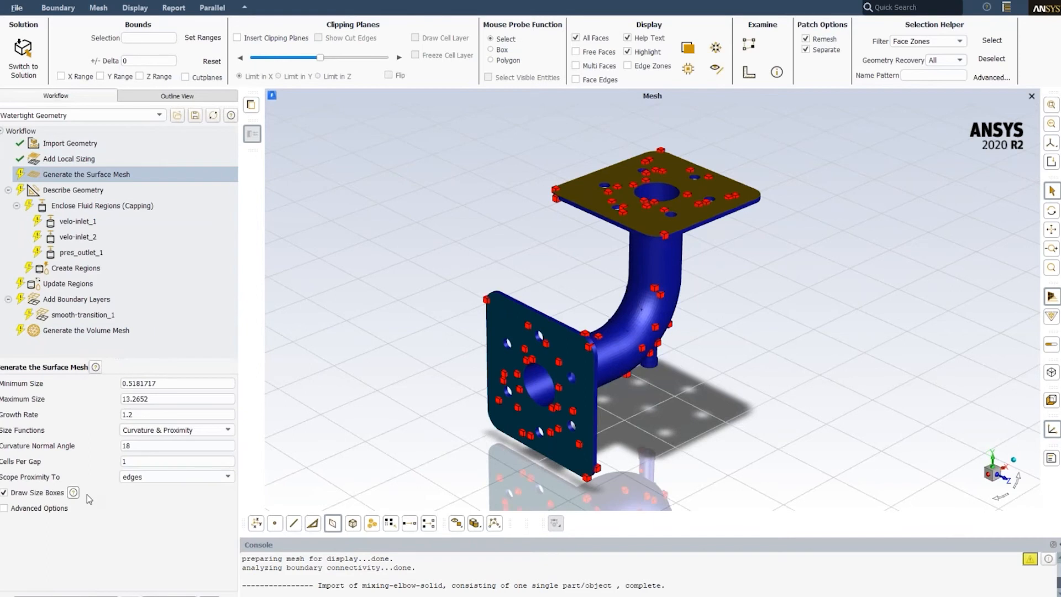
{"action": "left_click", "coordinate": [40, 591]}
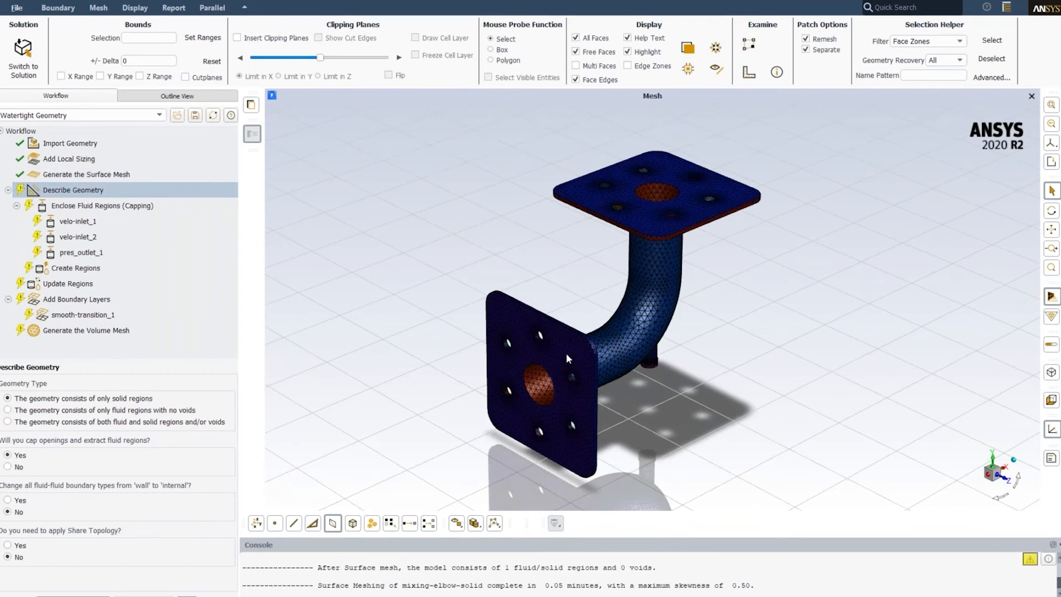
- Describe the geometry as only solid regions with capped openings and fluid extraction, and update the fluid and solid regions
{"action": "left_click", "coordinate": [76, 595]}
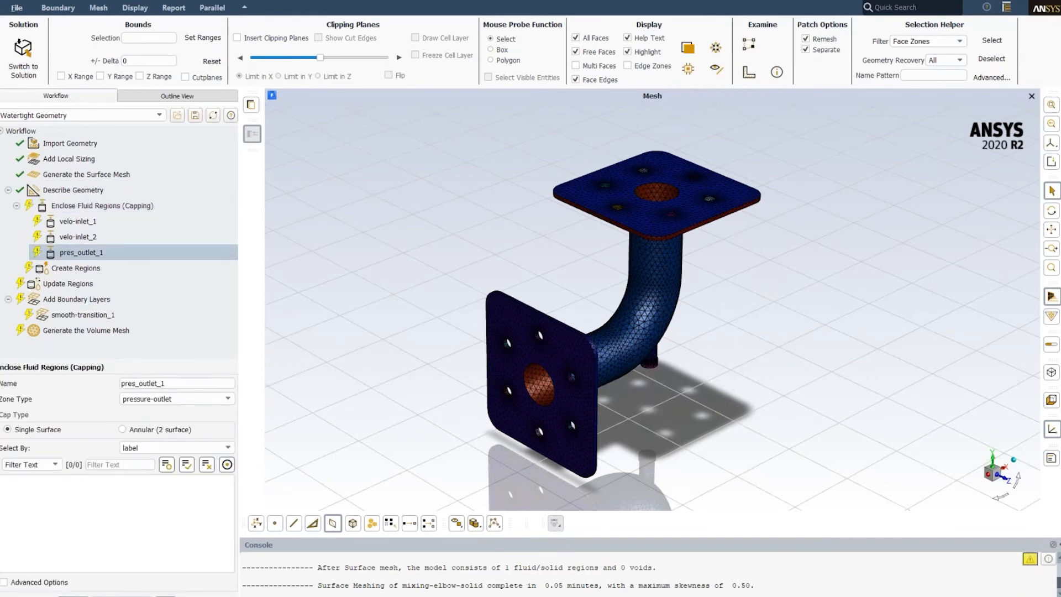
{"action": "left_click", "coordinate": [564, 334]}
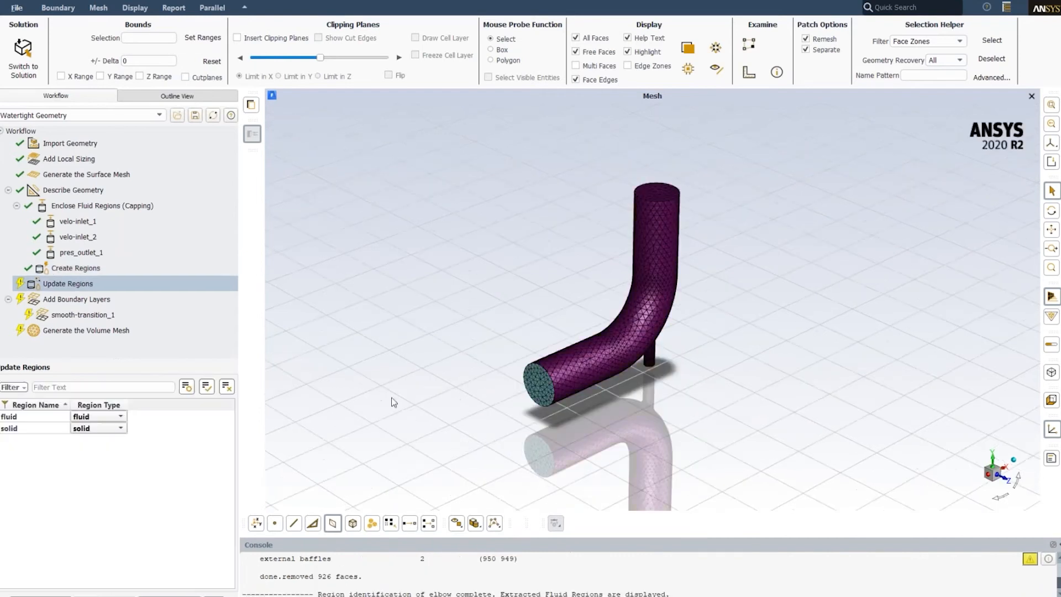
{"action": "mouse_move", "coordinate": [640, 355]}
{"action": "middle_mouse_down"}
{"action": "mouse_move", "coordinate": [548, 307]}
{"action": "mouse_move", "coordinate": [628, 358]}
{"action": "middle_mouse_up"}
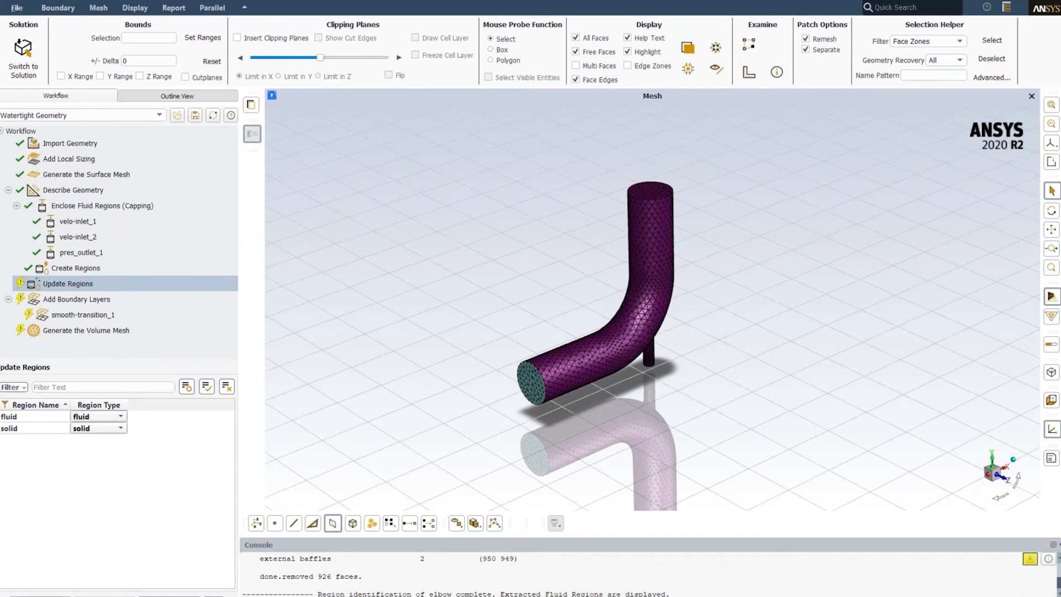
{"action": "left_click", "coordinate": [40, 596]}
- Generate the polyhedra volume mesh of the elbow, with the solid regions meshed too
{"action": "left_click", "coordinate": [84, 334]}
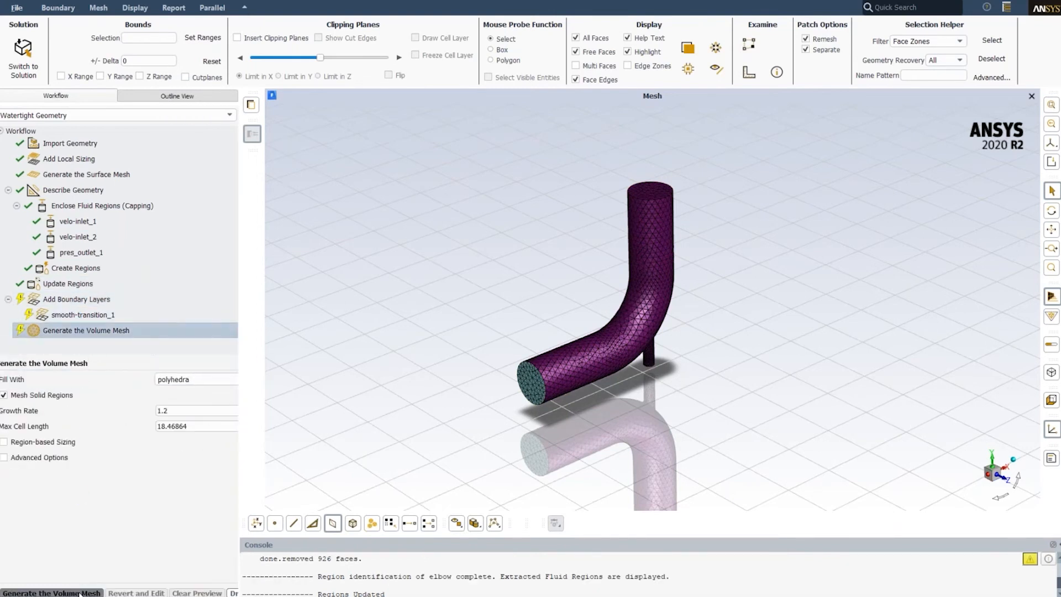
{"action": "left_click", "coordinate": [82, 593]}
{"action": "left_click", "coordinate": [574, 329]}
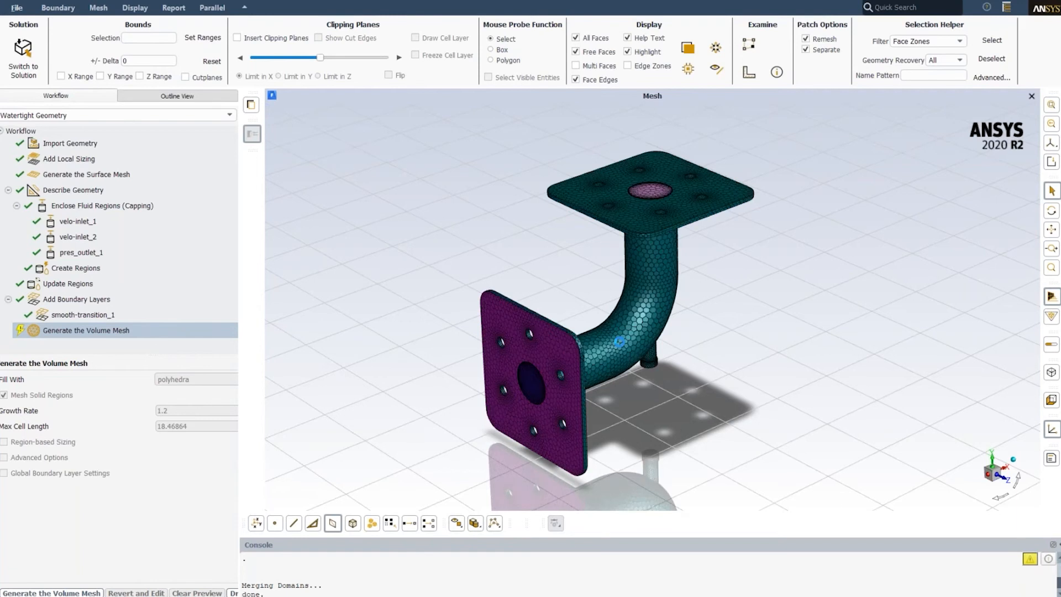
- Examine the clipped volume mesh around the flange, boundary layers, pipe bend and small inlet from several angles
{"action": "left_click_drag", "start_coordinate": [588, 385], "coordinate": [496, 320]}
{"action": "scroll", "coordinate": [498, 320], "scroll_direction": "up", "scroll_amount": 5}
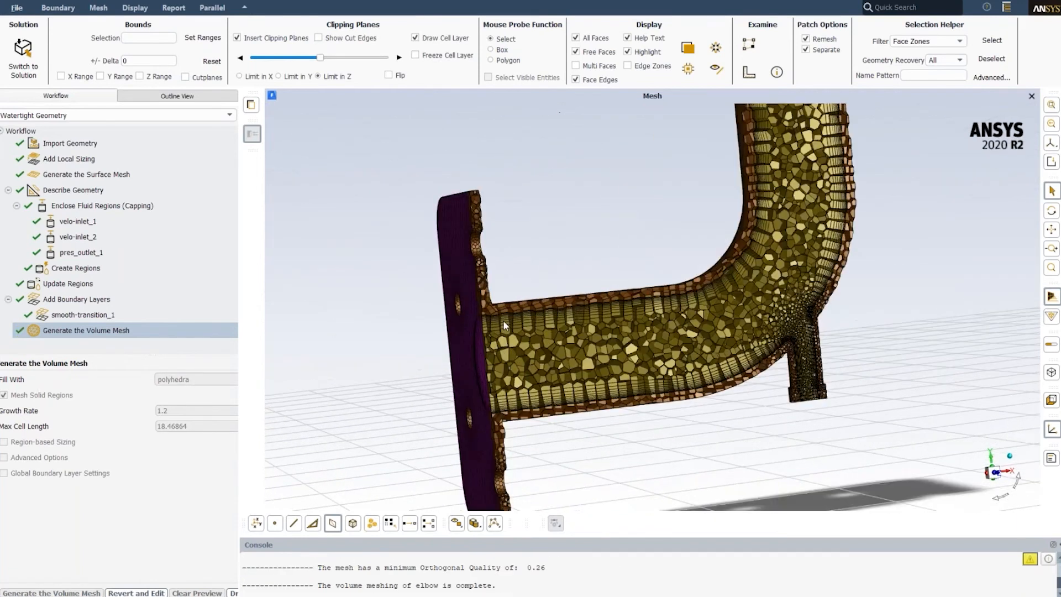
{"action": "scroll", "coordinate": [503, 320], "scroll_direction": "up", "scroll_amount": 4}
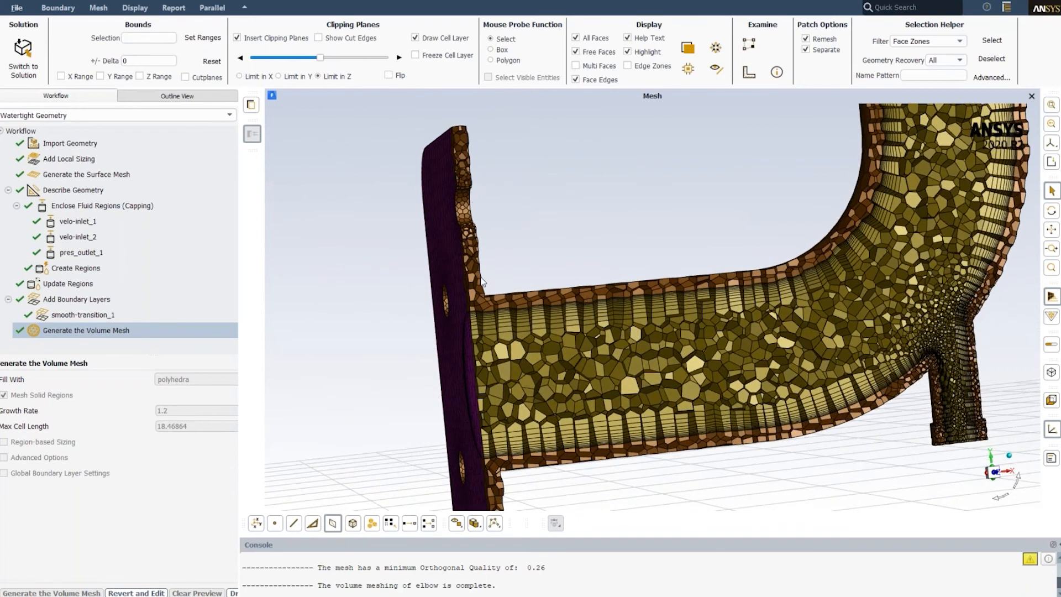
{"action": "left_click_drag", "start_coordinate": [515, 334], "coordinate": [473, 333]}
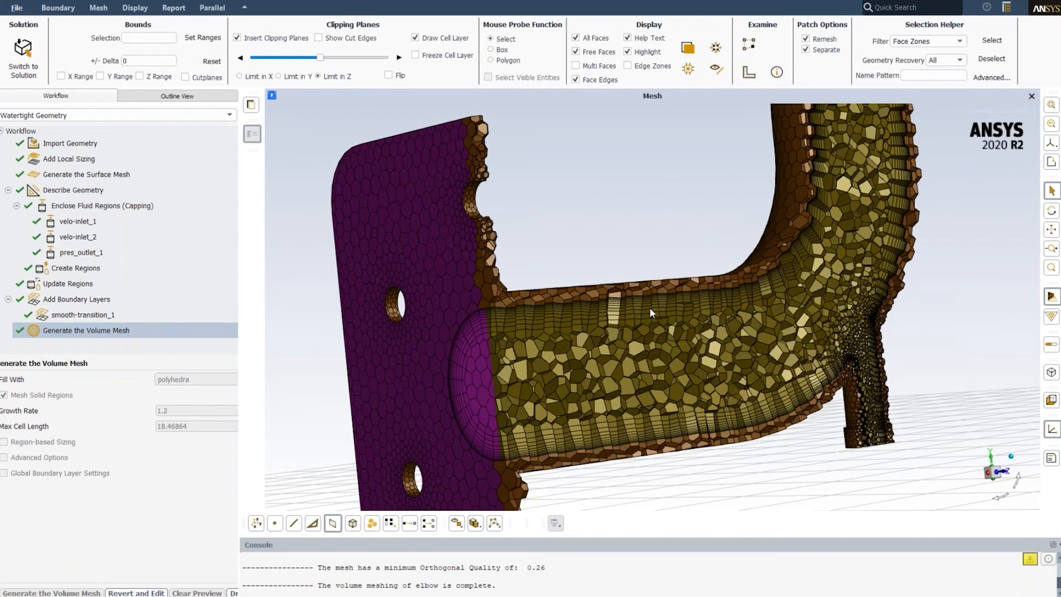
{"action": "left_click_drag", "start_coordinate": [650, 312], "coordinate": [688, 345]}
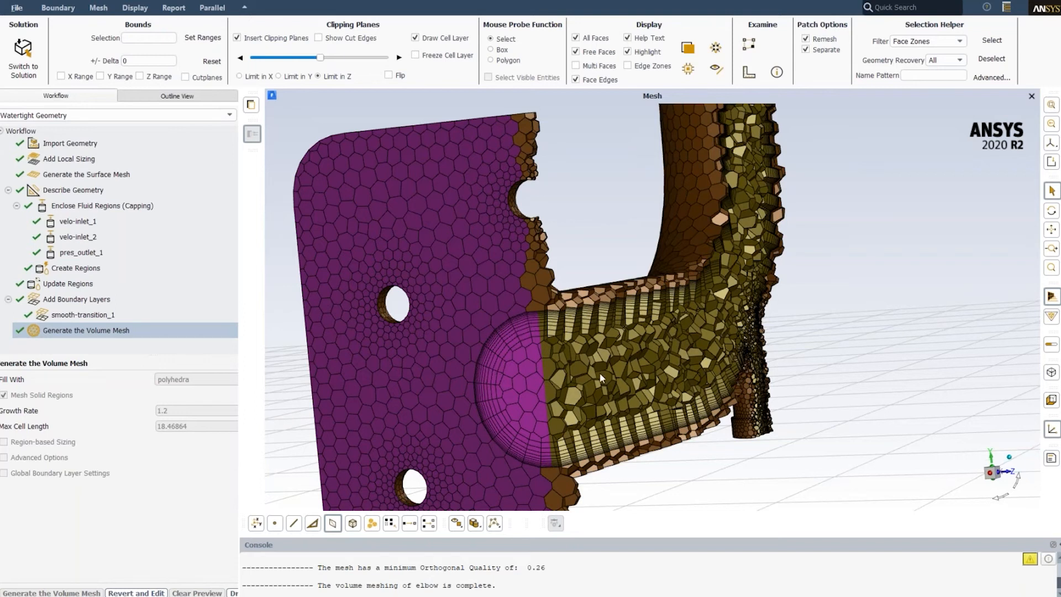
{"action": "scroll", "coordinate": [600, 373], "scroll_direction": "down", "scroll_amount": 7}
{"action": "middle_click_drag", "start_coordinate": [671, 334], "coordinate": [570, 359]}
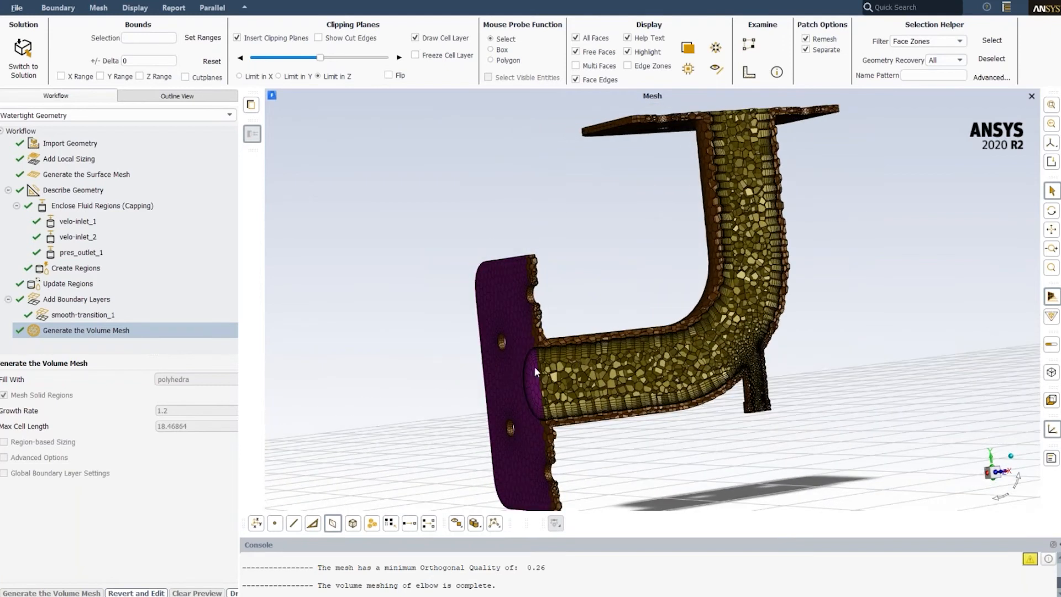
- Switch from meshing to solution mode and acknowledge the zone compatibility notice
{"action": "left_click", "coordinate": [18, 51]}
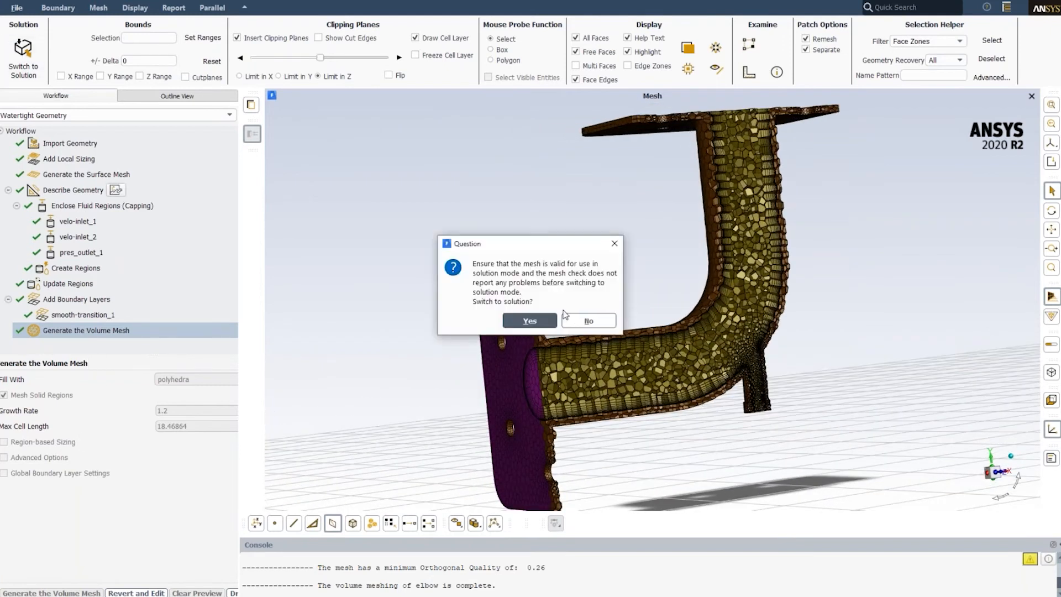
{"action": "left_click", "coordinate": [542, 324]}
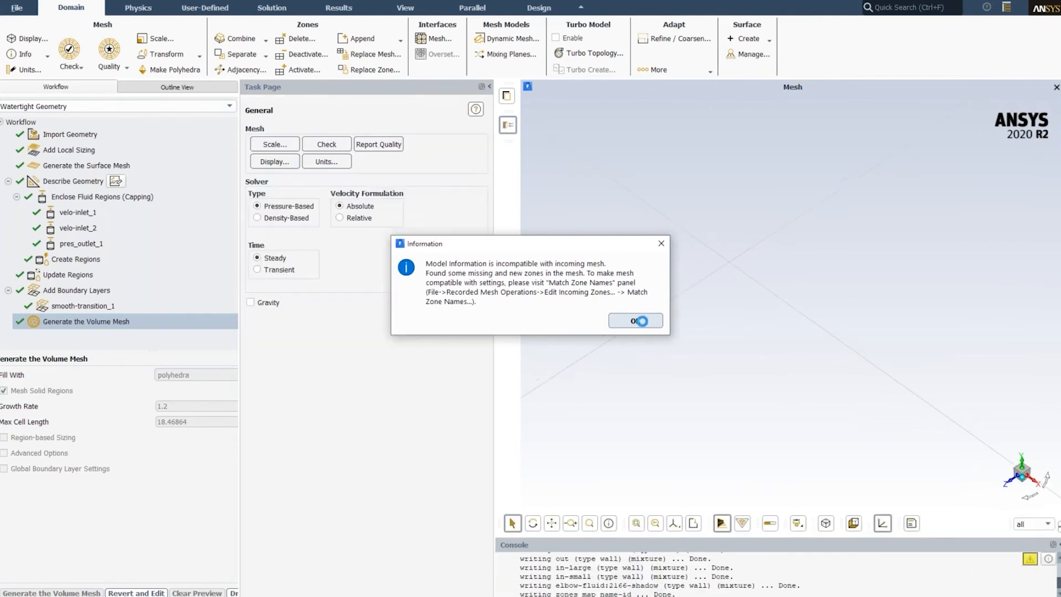
{"action": "left_click", "coordinate": [638, 321]}
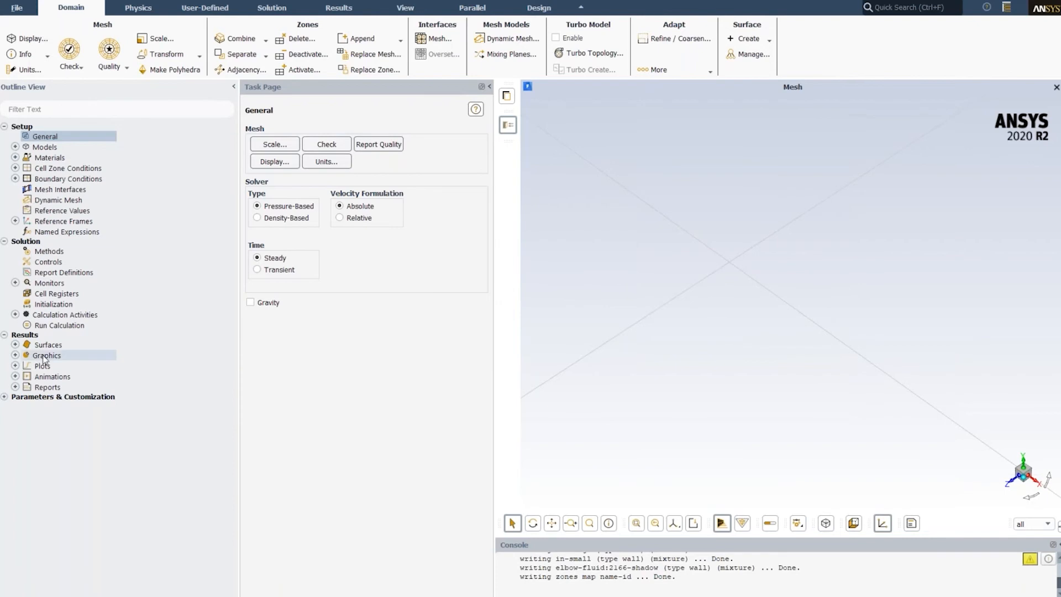
- Display the saved geometry-aa mesh graphic and inspect the elbow with its inlets
{"action": "left_click", "coordinate": [15, 355]}
{"action": "left_click", "coordinate": [26, 366]}
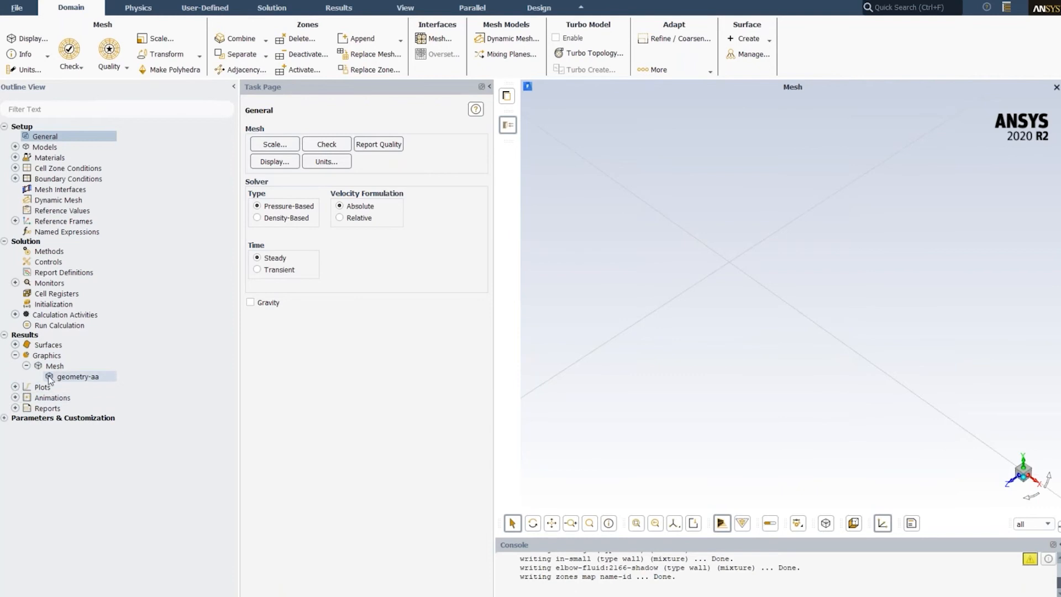
{"action": "left_click", "coordinate": [54, 378]}
{"action": "right_click", "coordinate": [55, 381]}
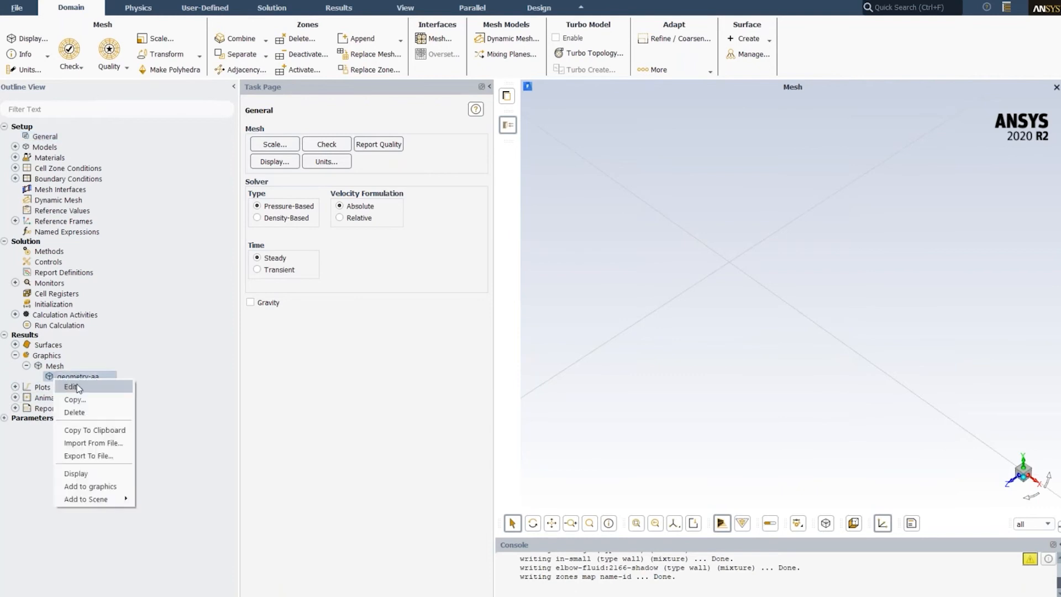
{"action": "left_click", "coordinate": [83, 474]}
{"action": "left_click_drag", "start_coordinate": [787, 319], "coordinate": [742, 304]}
{"action": "left_click_drag", "start_coordinate": [750, 265], "coordinate": [806, 322]}
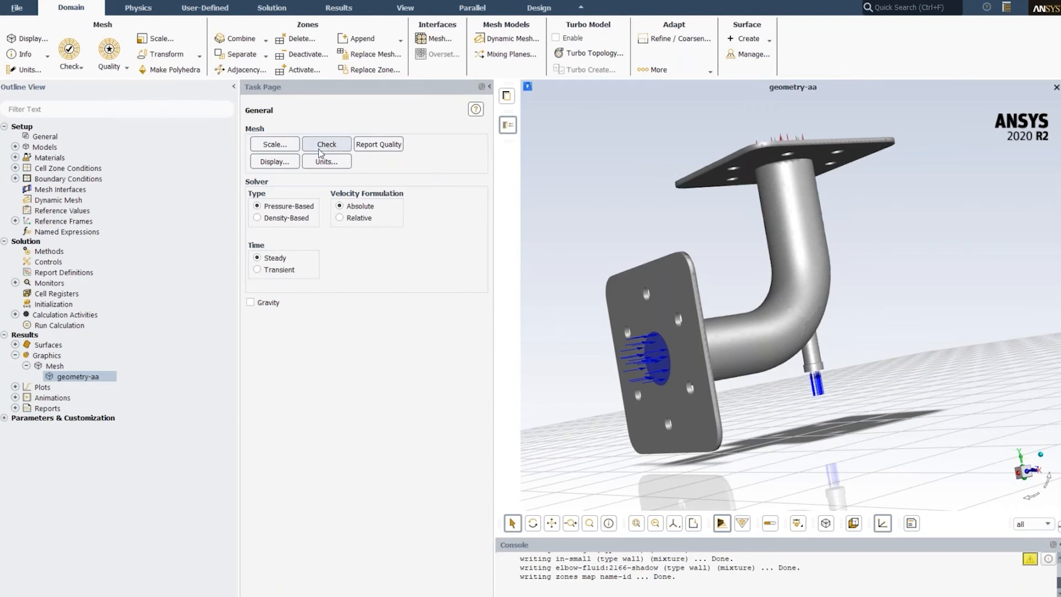
- Review the solid materials in the material definitions, selecting steel
{"action": "left_click", "coordinate": [141, 11]}
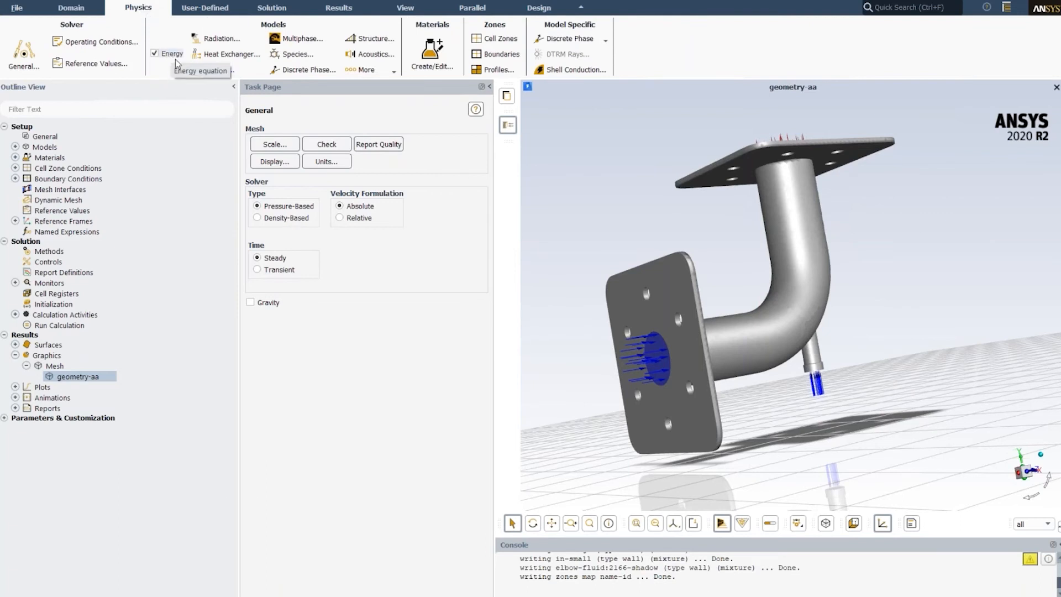
{"action": "left_click", "coordinate": [432, 58]}
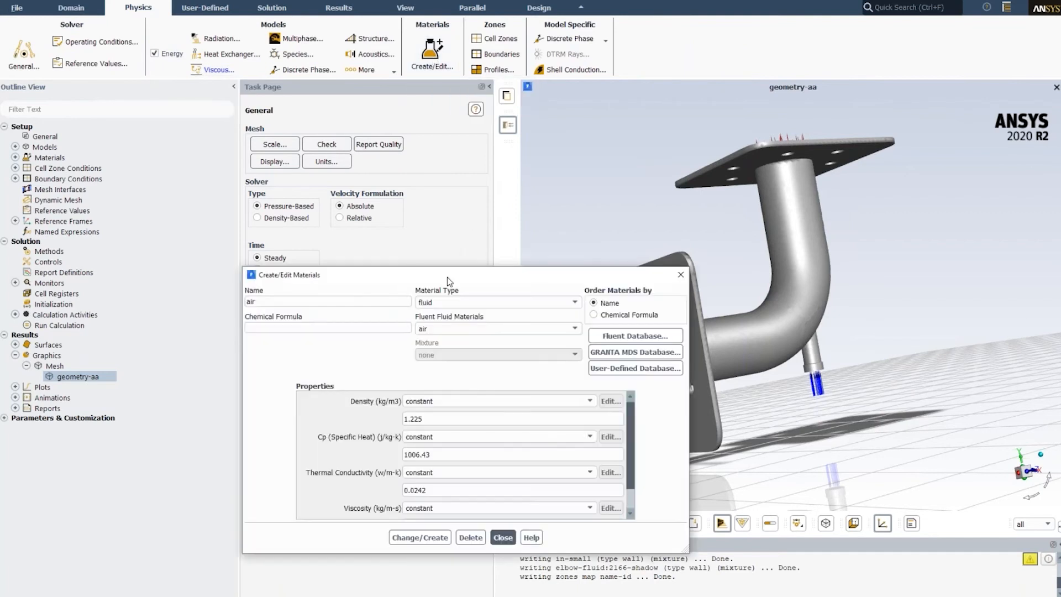
{"action": "left_click", "coordinate": [387, 198]}
{"action": "left_click", "coordinate": [330, 213]}
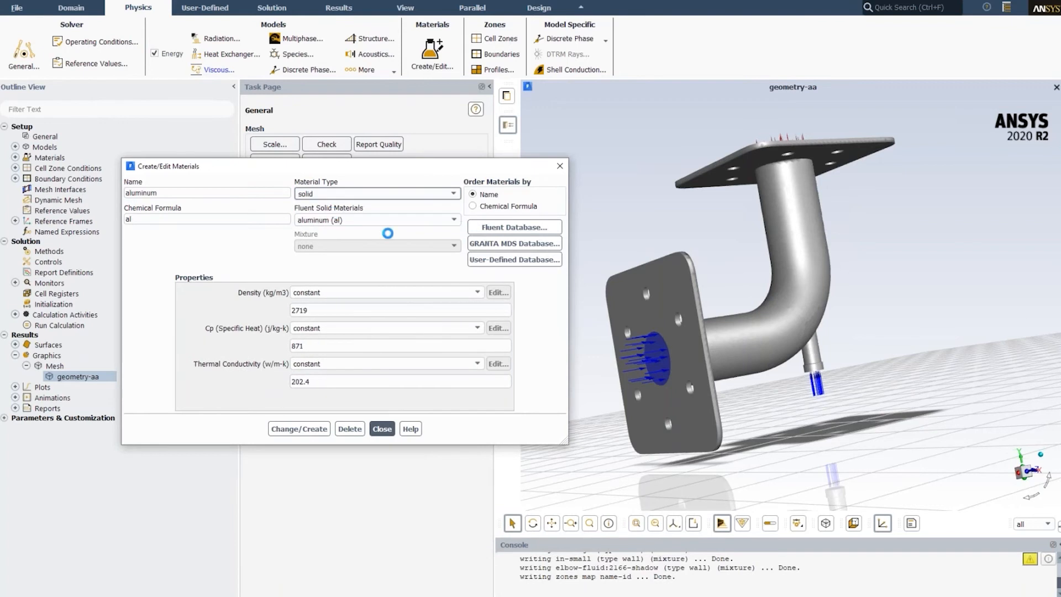
{"action": "left_click", "coordinate": [443, 218]}
{"action": "left_click", "coordinate": [313, 241]}
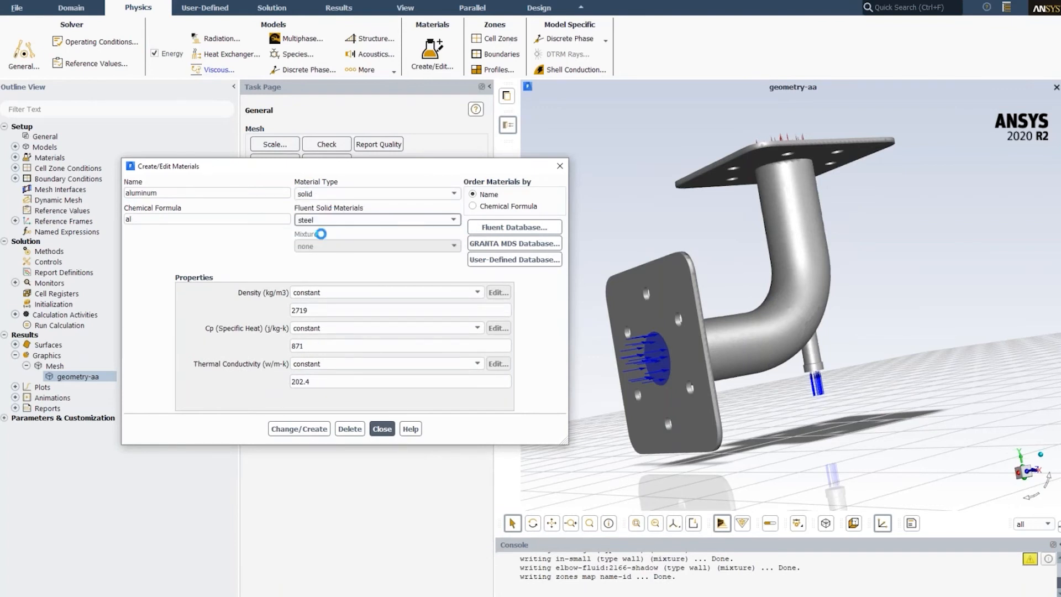
- Review the fluid material properties of water-liquid and close the material definitions
{"action": "left_click", "coordinate": [398, 194]}
{"action": "left_click", "coordinate": [317, 207]}
{"action": "left_click", "coordinate": [326, 220]}
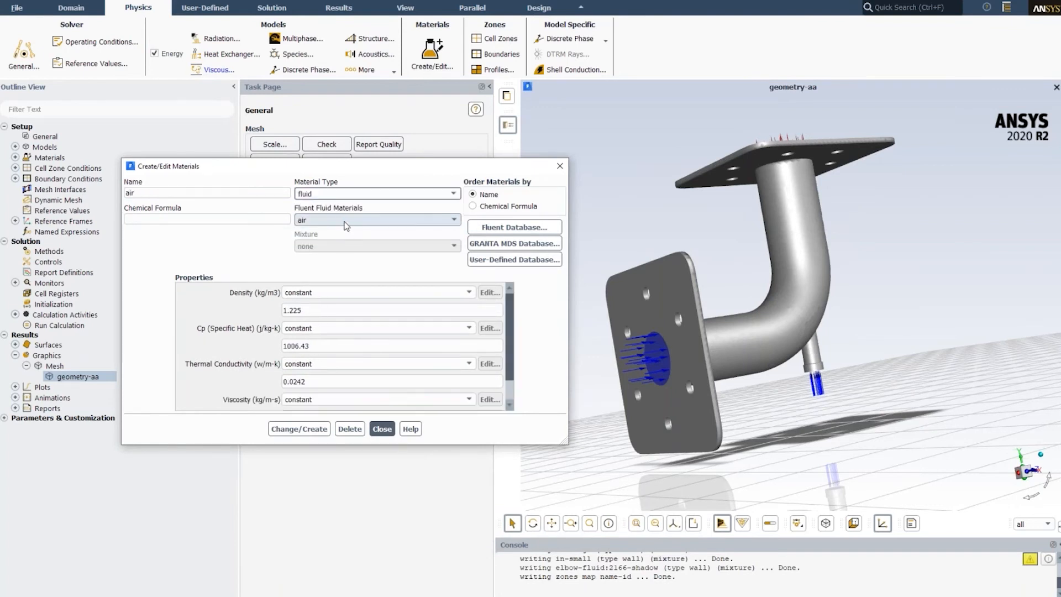
{"action": "left_click", "coordinate": [317, 243]}
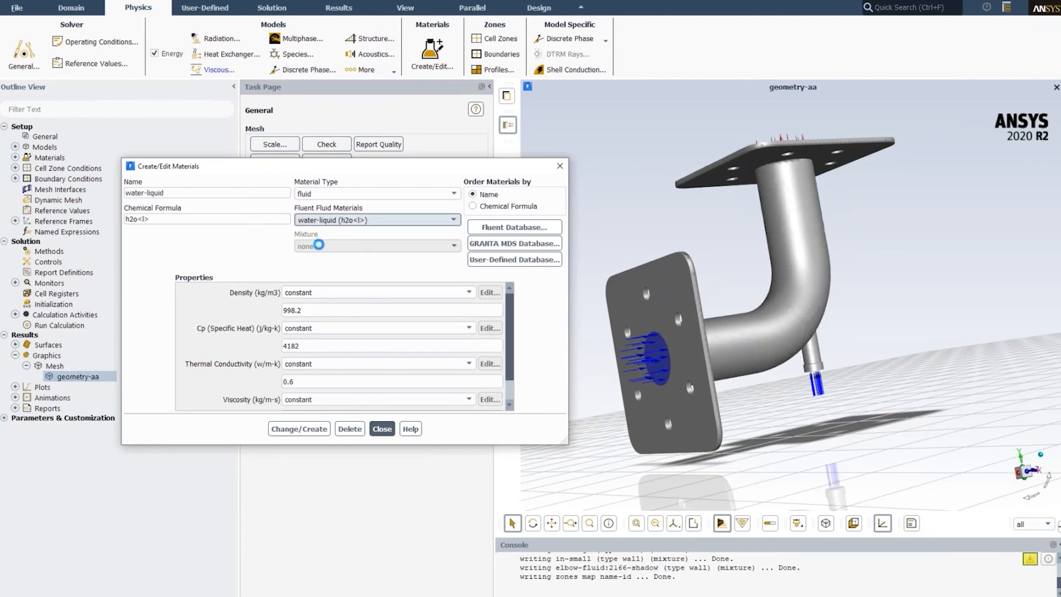
{"action": "left_click", "coordinate": [382, 428]}
- Check the materials assigned to the fluid and solid cell zones without changing them
{"action": "left_click", "coordinate": [497, 39]}
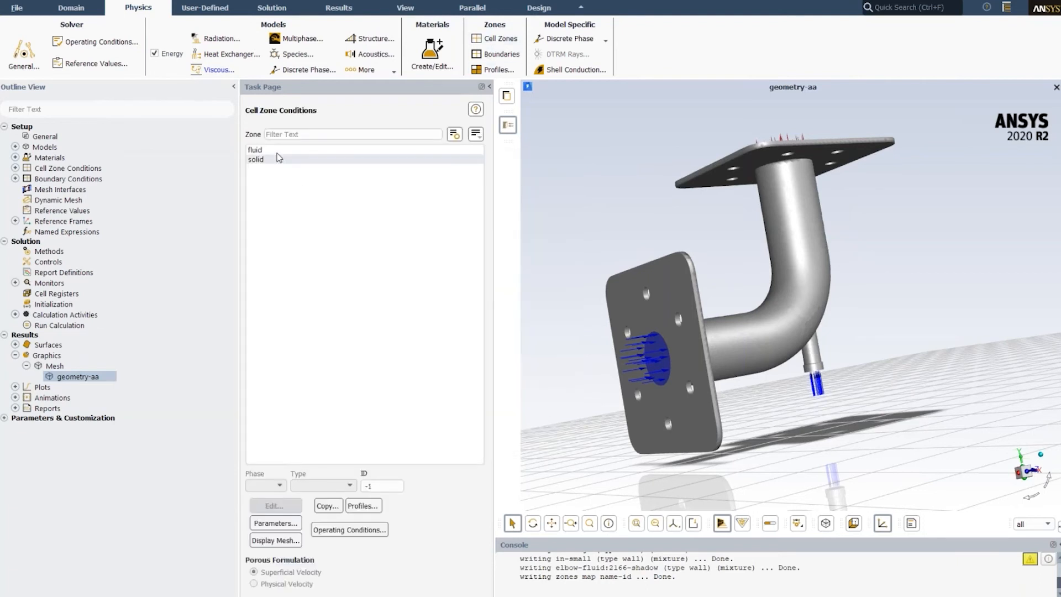
{"action": "left_click", "coordinate": [258, 150]}
{"action": "left_click", "coordinate": [275, 506]}
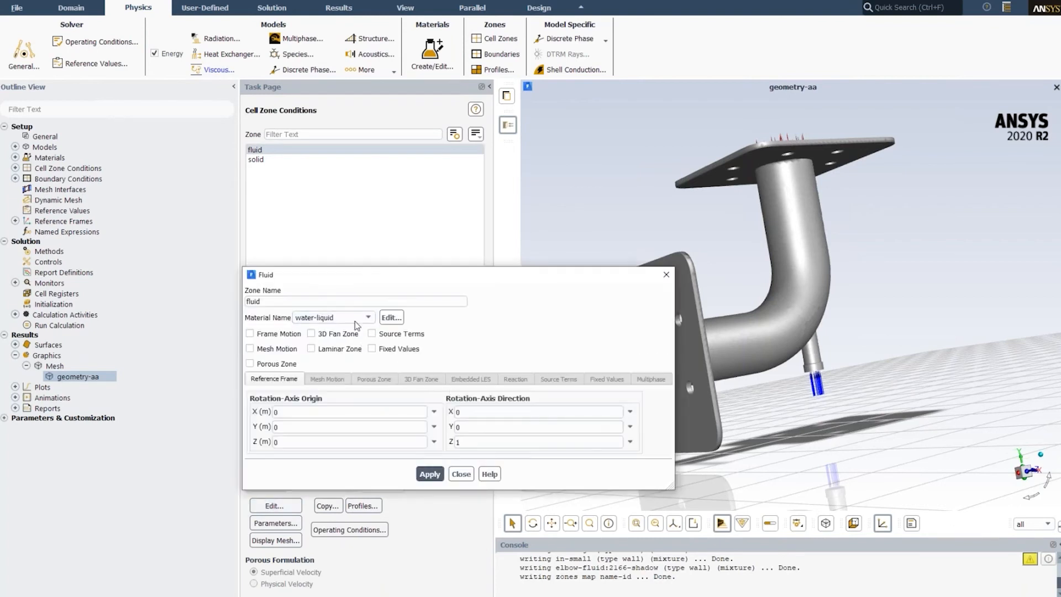
{"action": "left_click", "coordinate": [461, 474]}
{"action": "left_click", "coordinate": [260, 160]}
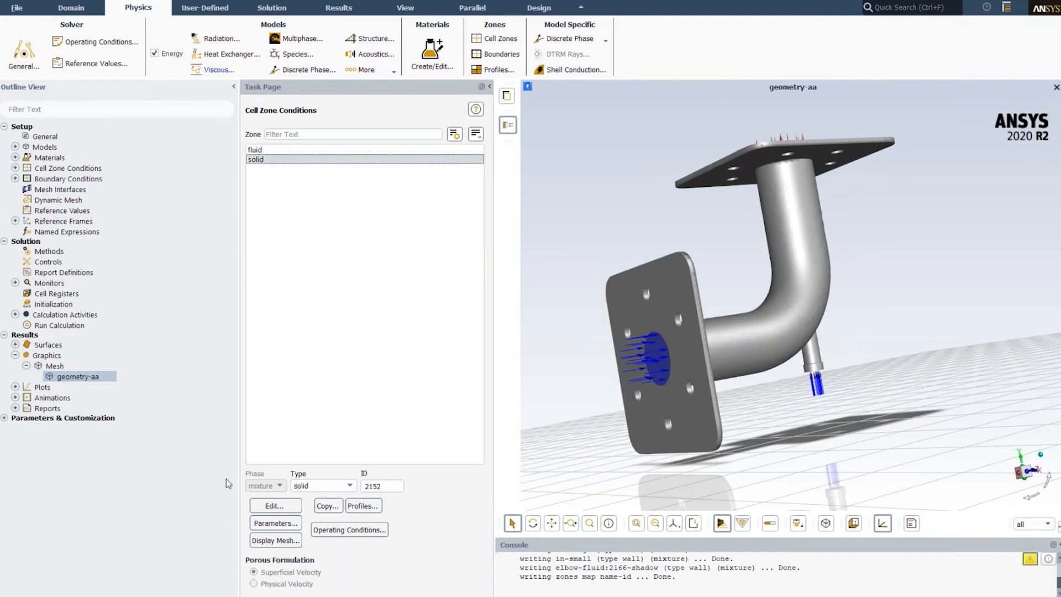
{"action": "left_click", "coordinate": [276, 506]}
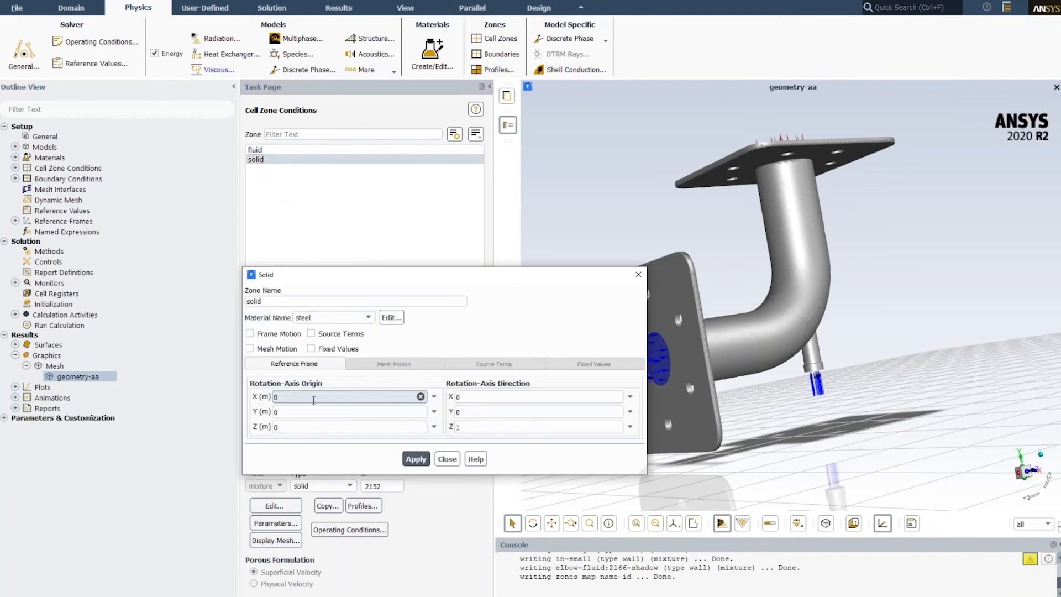
{"action": "left_click", "coordinate": [447, 459]}
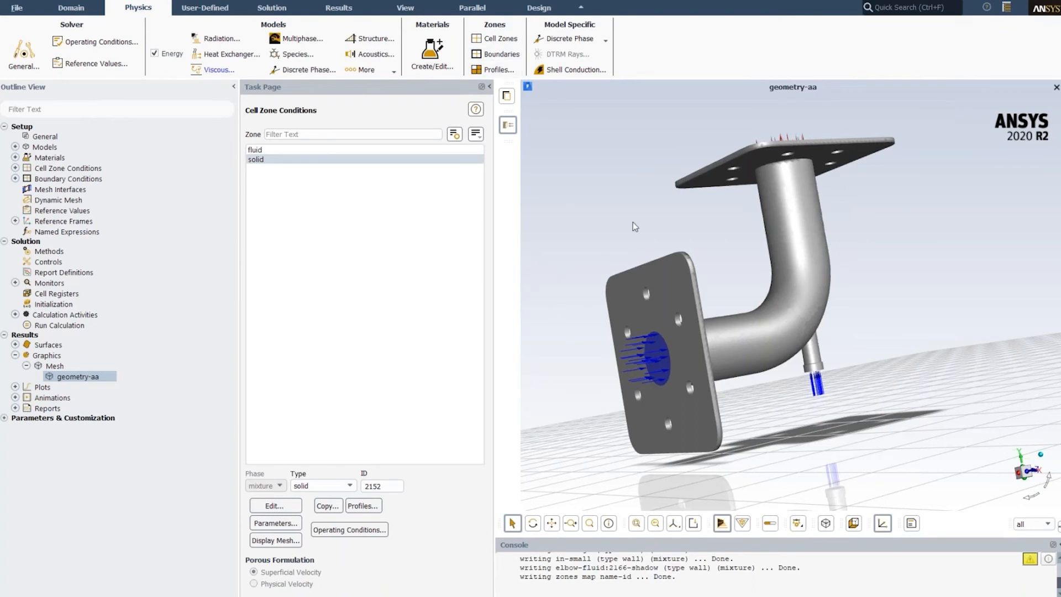
- Check the velocity magnitude and temperature settings of velo-inlet_1 on the large flange opening
{"action": "left_click", "coordinate": [656, 346]}
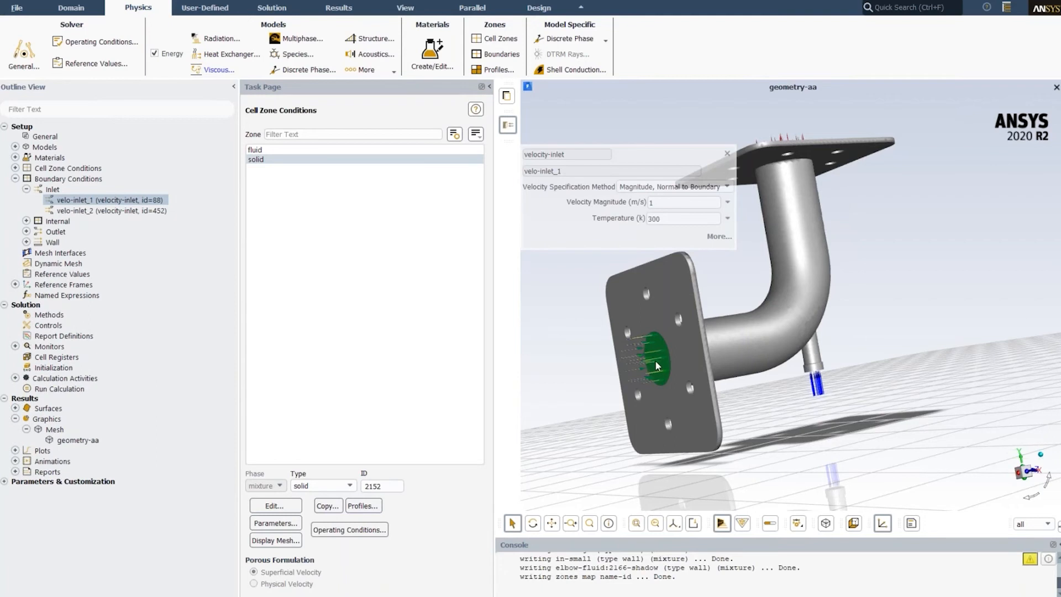
{"action": "left_click", "coordinate": [656, 200]}
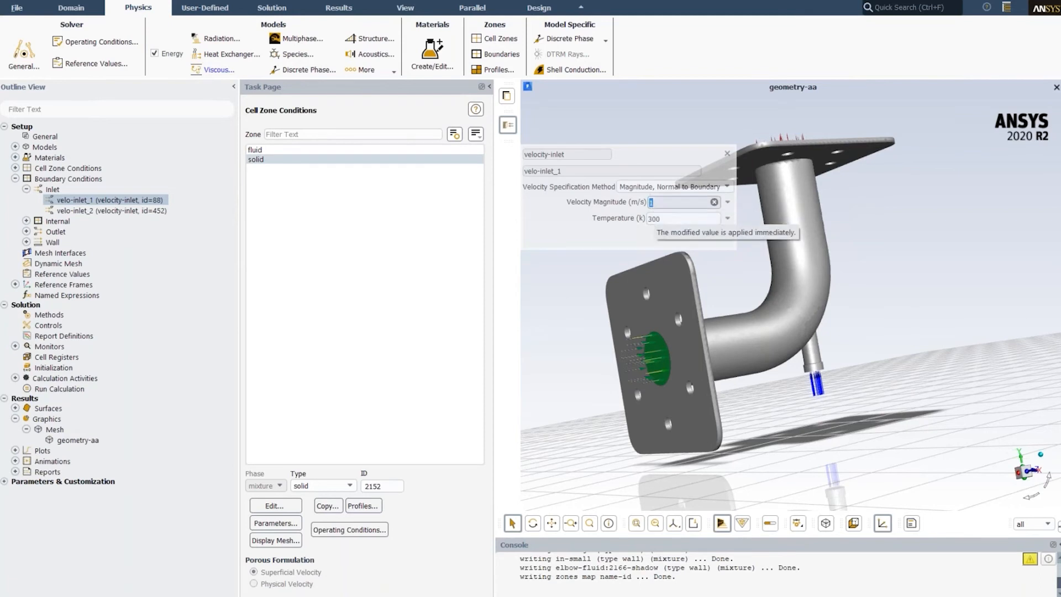
{"action": "left_click", "coordinate": [730, 154]}
- Check the velocity magnitude and temperature settings of velo-inlet_2 on the small side pipe
{"action": "left_click_drag", "start_coordinate": [848, 386], "coordinate": [820, 371]}
{"action": "scroll", "coordinate": [820, 372], "scroll_direction": "up", "scroll_amount": 5}
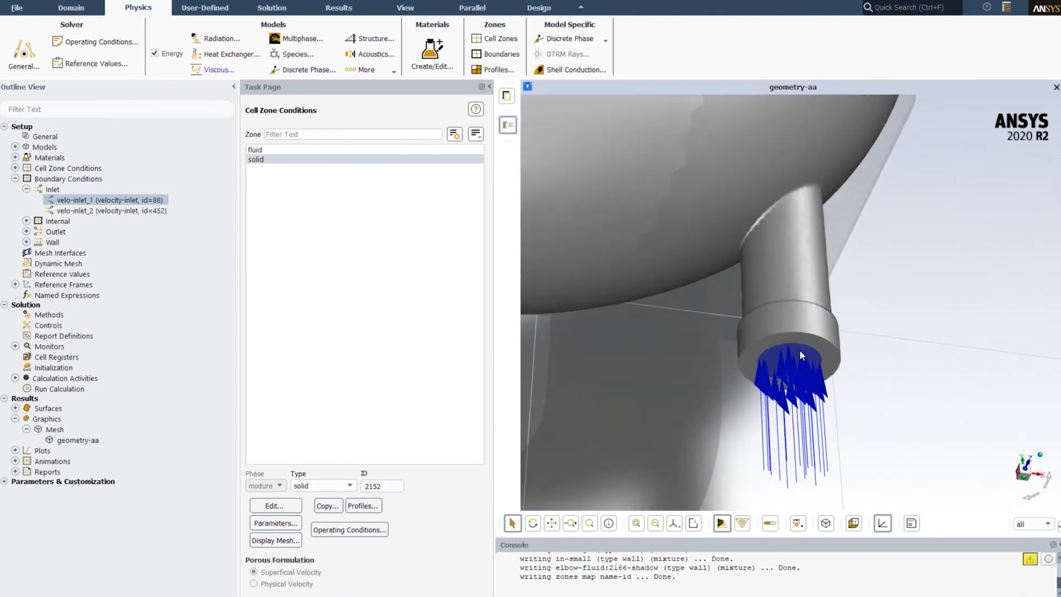
{"action": "left_click", "coordinate": [801, 358]}
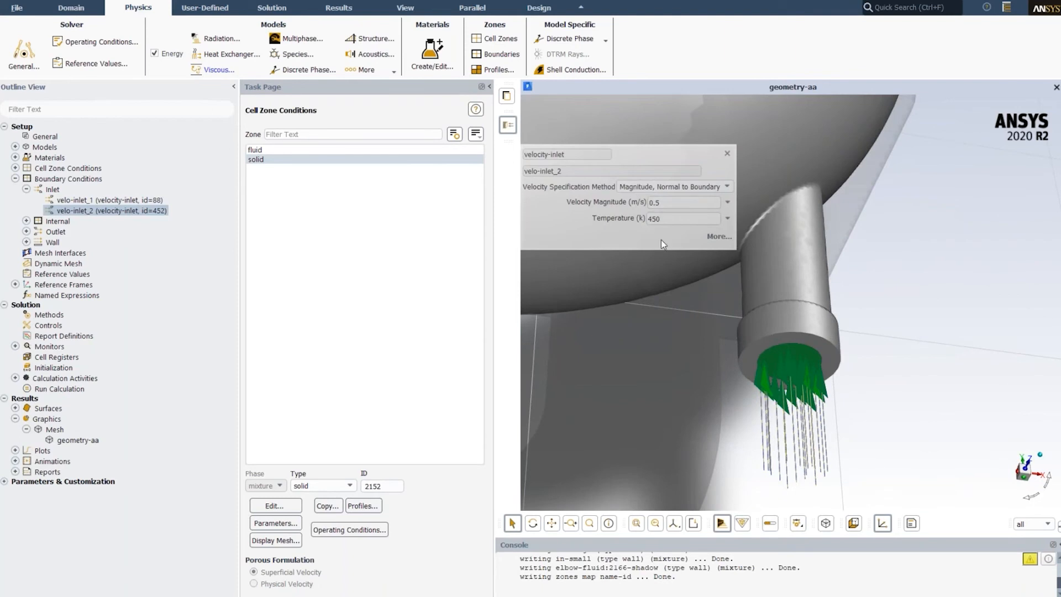
{"action": "double_click", "coordinate": [663, 202]}
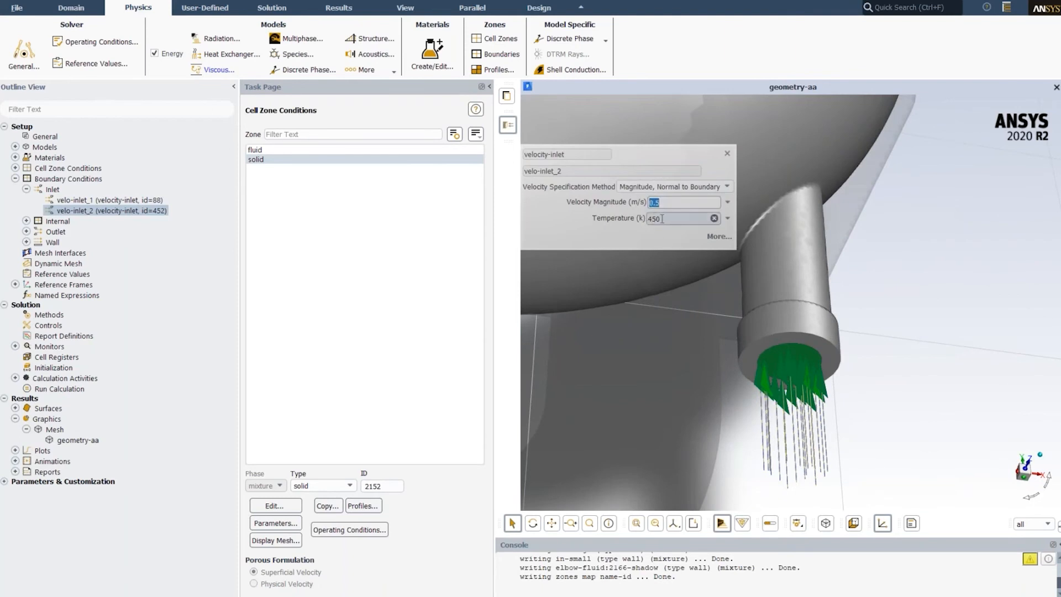
- Close the velo-inlet_2 settings and look over the whole elbow with its inlets and outlet
{"action": "left_click", "coordinate": [683, 151]}
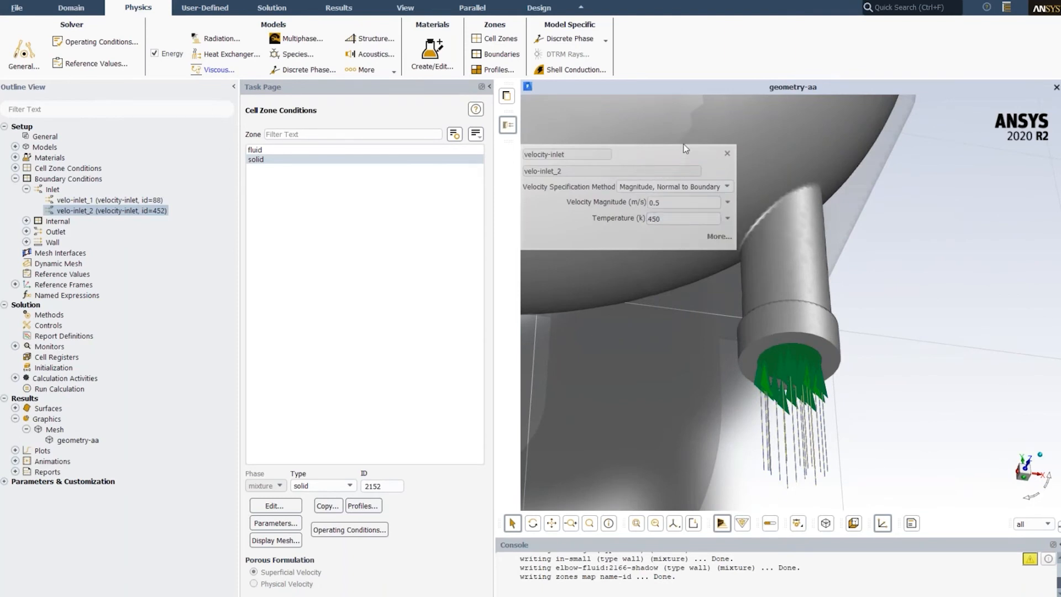
{"action": "left_click", "coordinate": [725, 152]}
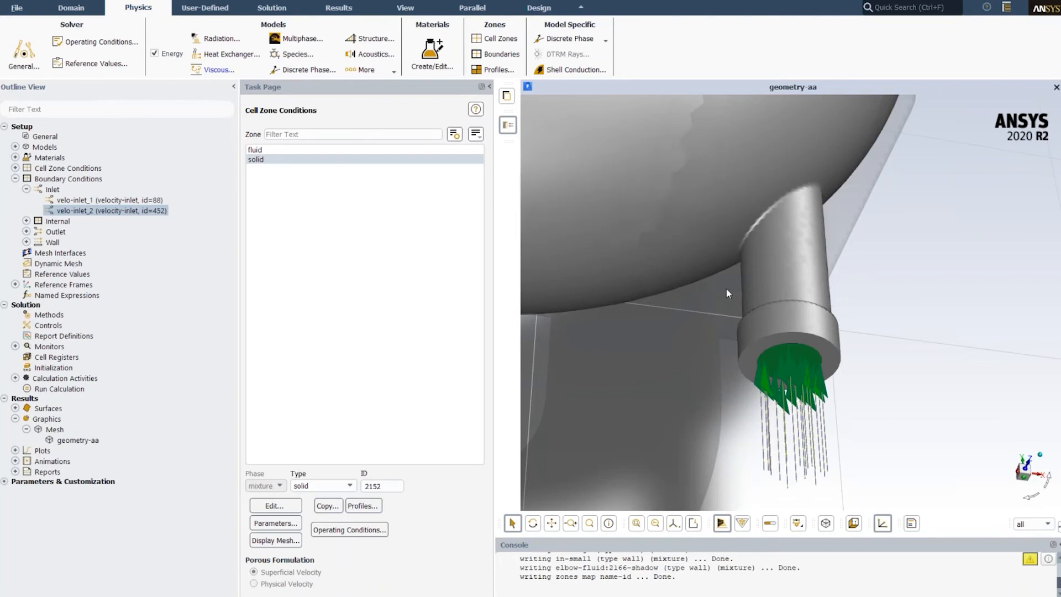
{"action": "scroll", "coordinate": [725, 287], "scroll_direction": "down", "scroll_amount": 3}
{"action": "scroll", "coordinate": [723, 282], "scroll_direction": "down", "scroll_amount": 5}
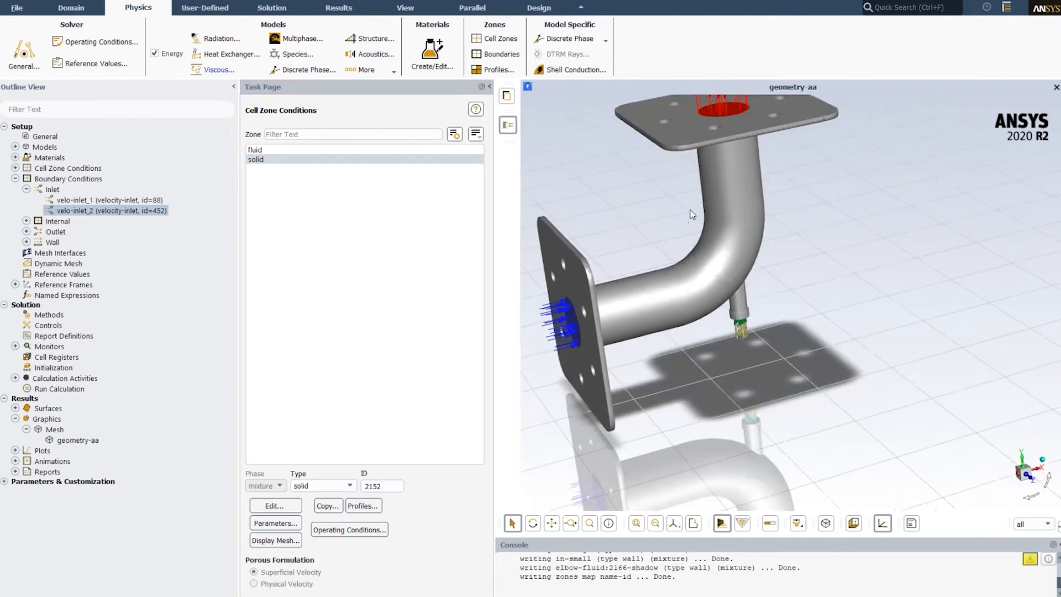
{"action": "middle_click_drag", "start_coordinate": [702, 251], "coordinate": [711, 290]}
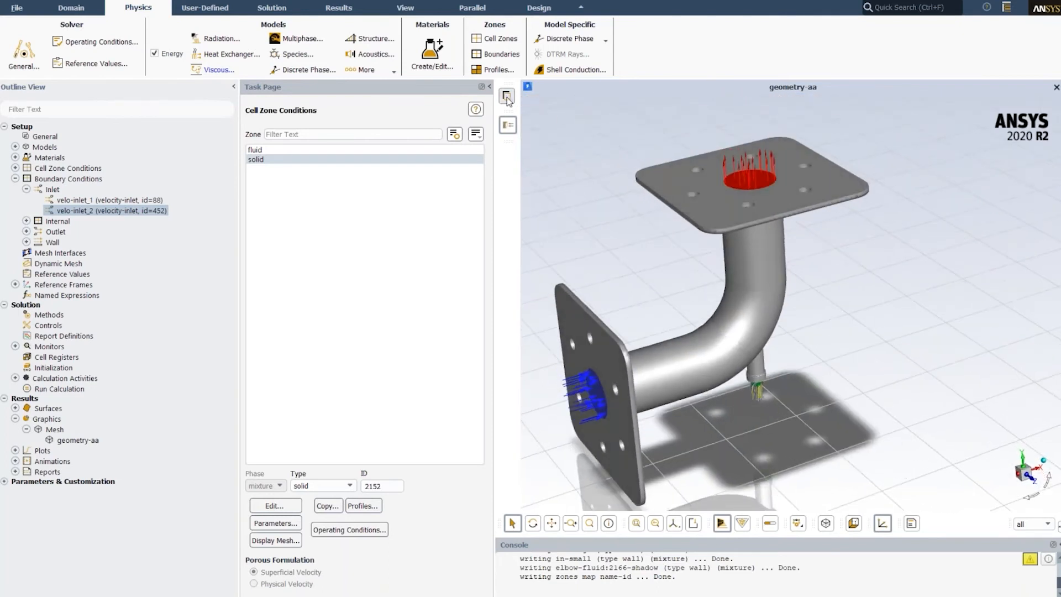
- Initialize the flow field with the hybrid method and run the calculation to completion
{"action": "left_click", "coordinate": [271, 7]}
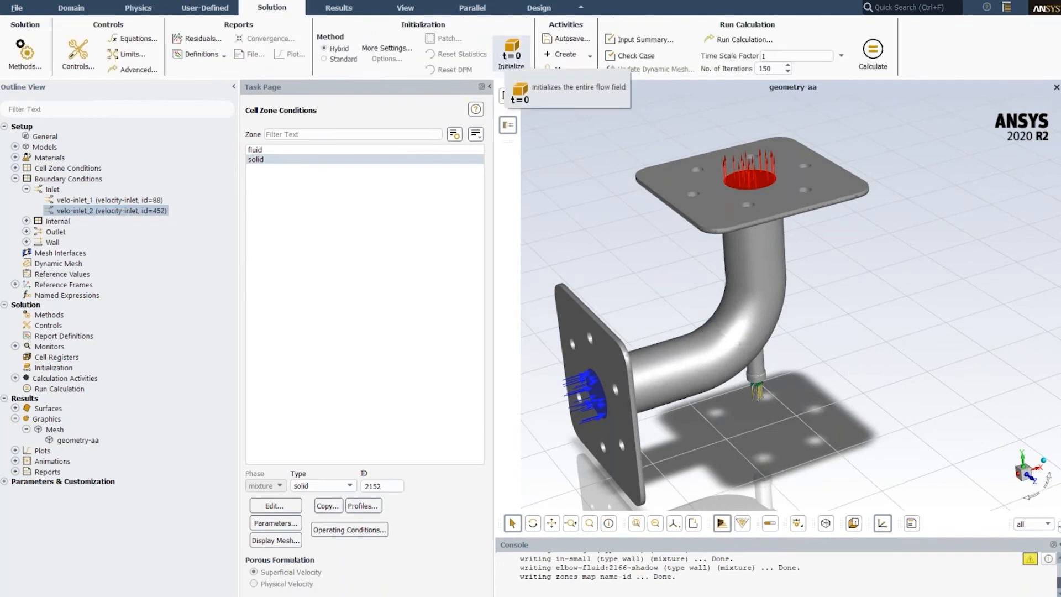
{"action": "left_click", "coordinate": [511, 53]}
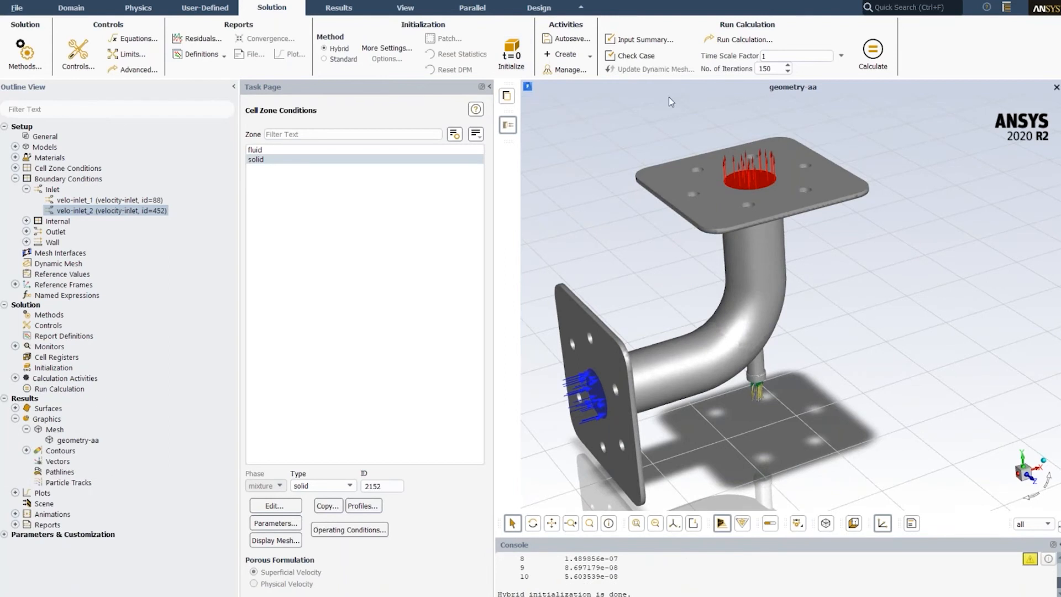
{"action": "left_click", "coordinate": [873, 52]}
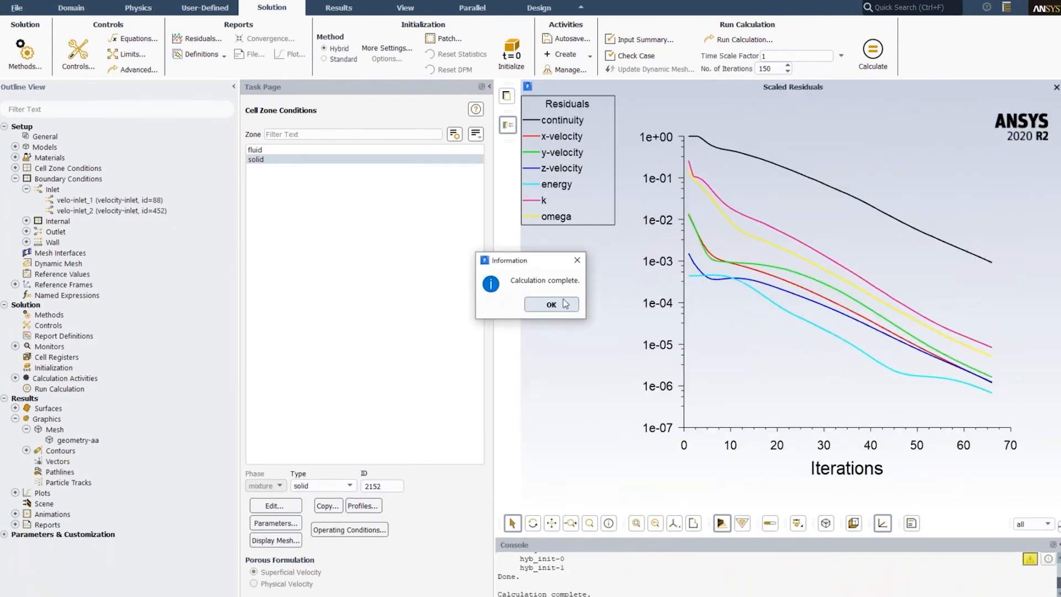
{"action": "left_click", "coordinate": [546, 304]}
- Create and display scene-1 combining the temperature-xy contour with geometry-aa at a transparency of 74
{"action": "left_click", "coordinate": [70, 441]}
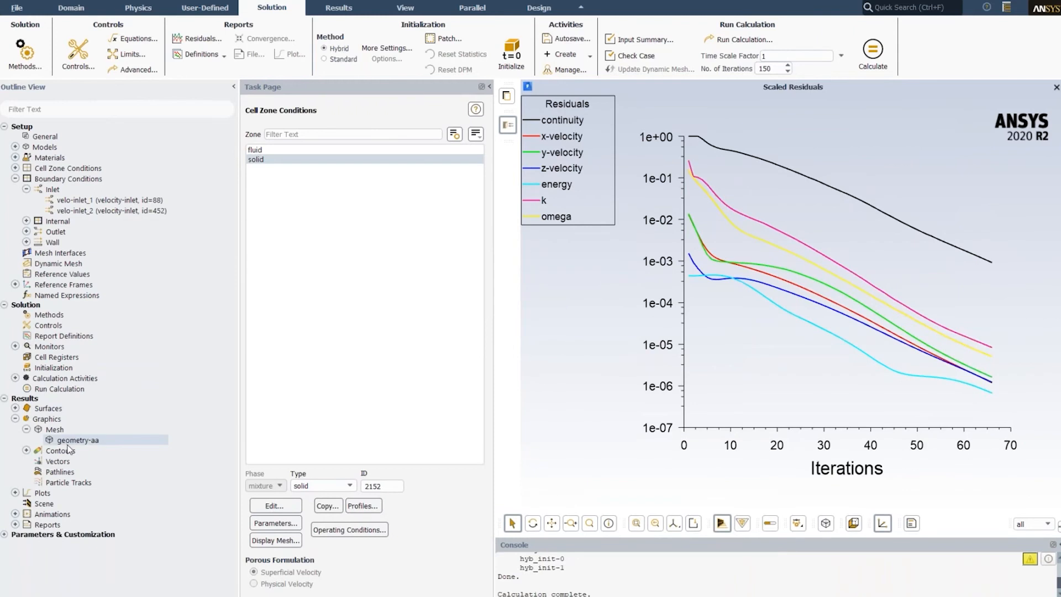
{"action": "right_click", "coordinate": [38, 504]}
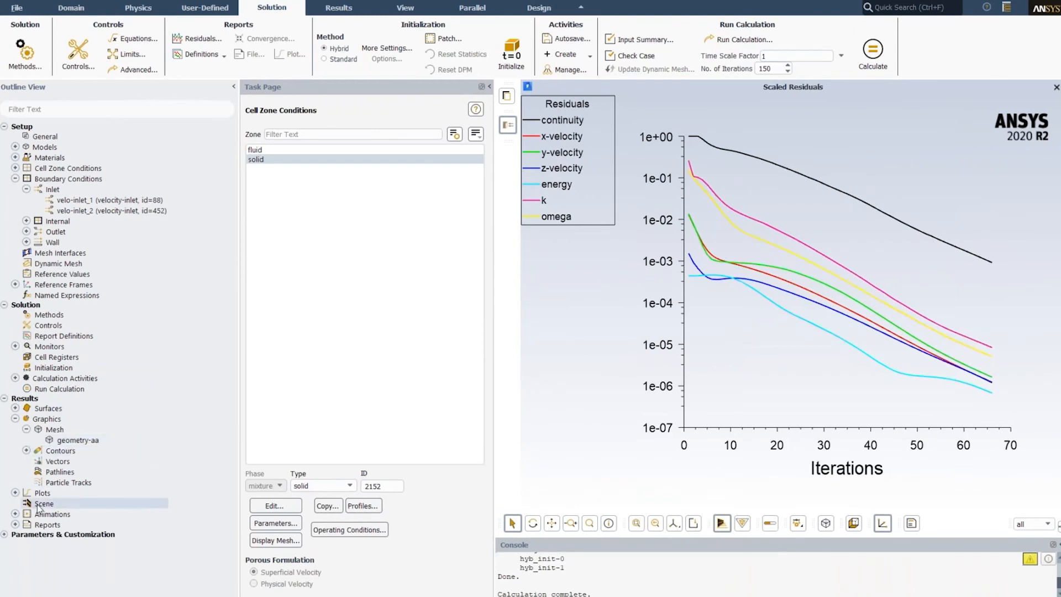
{"action": "left_click", "coordinate": [58, 513]}
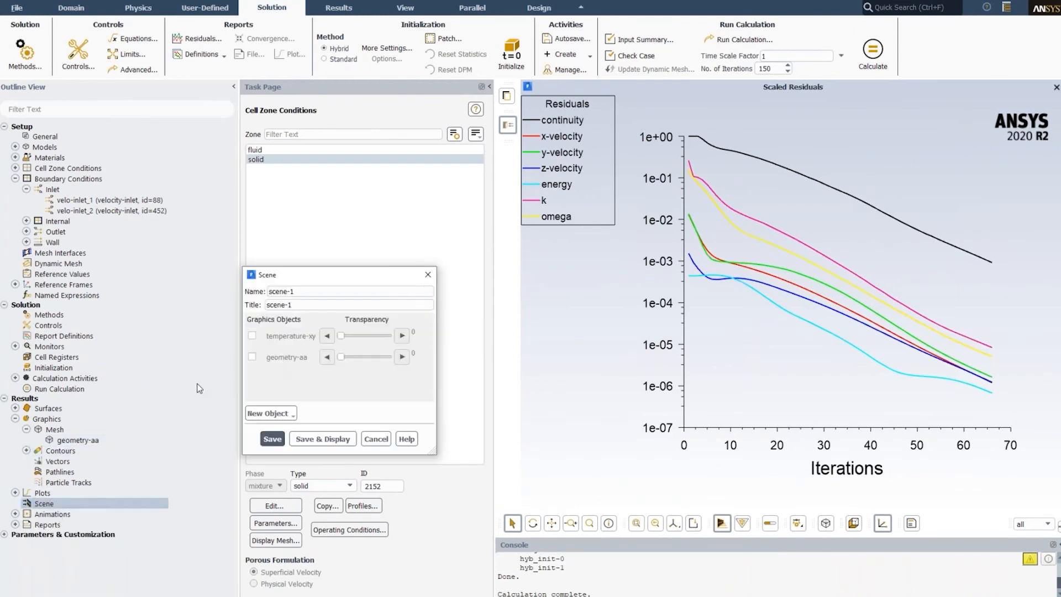
{"action": "left_click", "coordinate": [252, 337]}
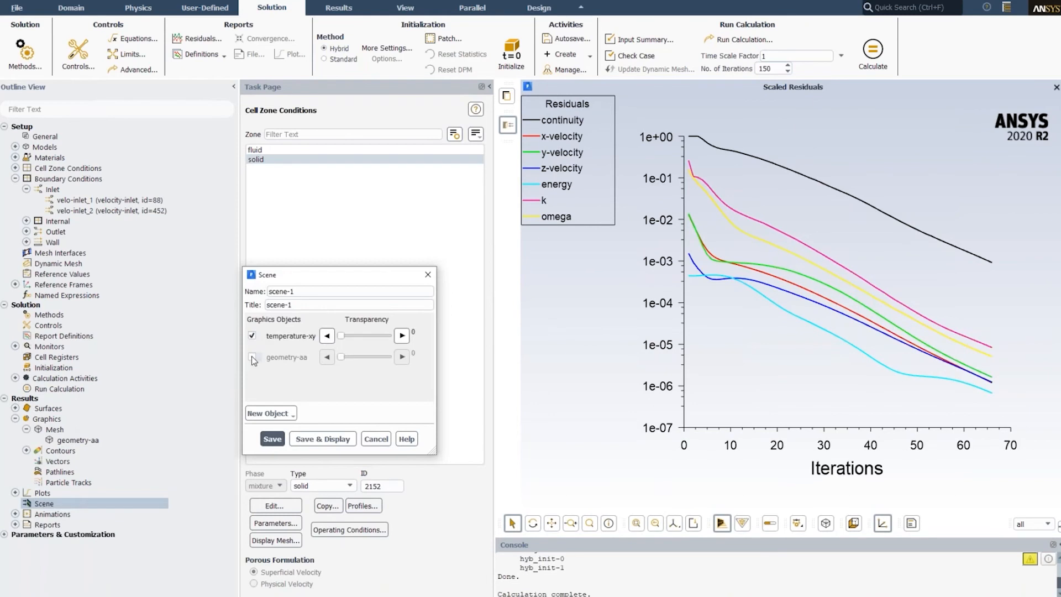
{"action": "left_click", "coordinate": [251, 356]}
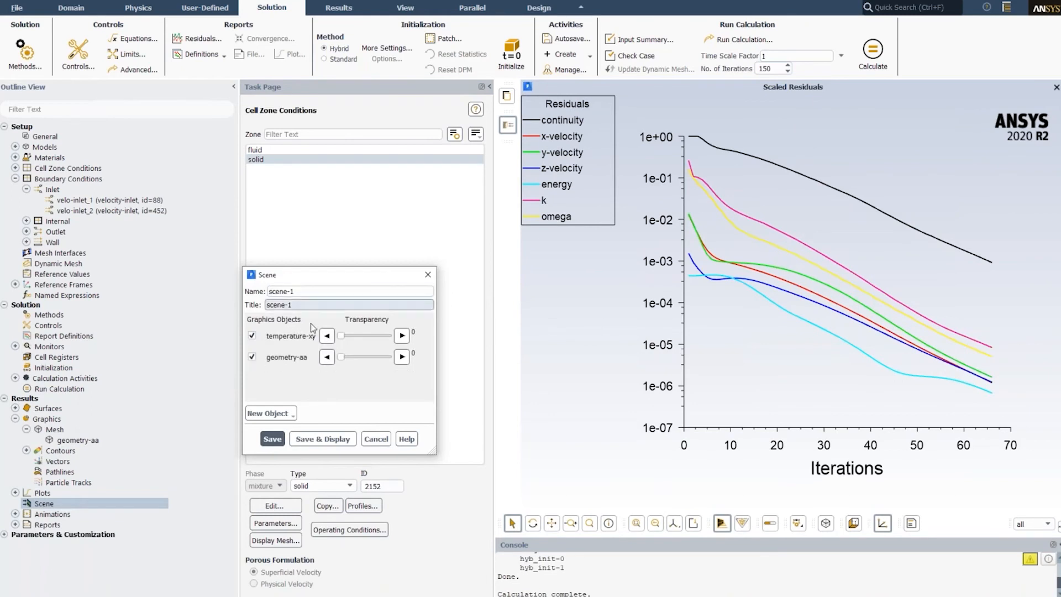
{"action": "left_click_drag", "start_coordinate": [344, 360], "coordinate": [389, 357]}
{"action": "left_click", "coordinate": [315, 437]}
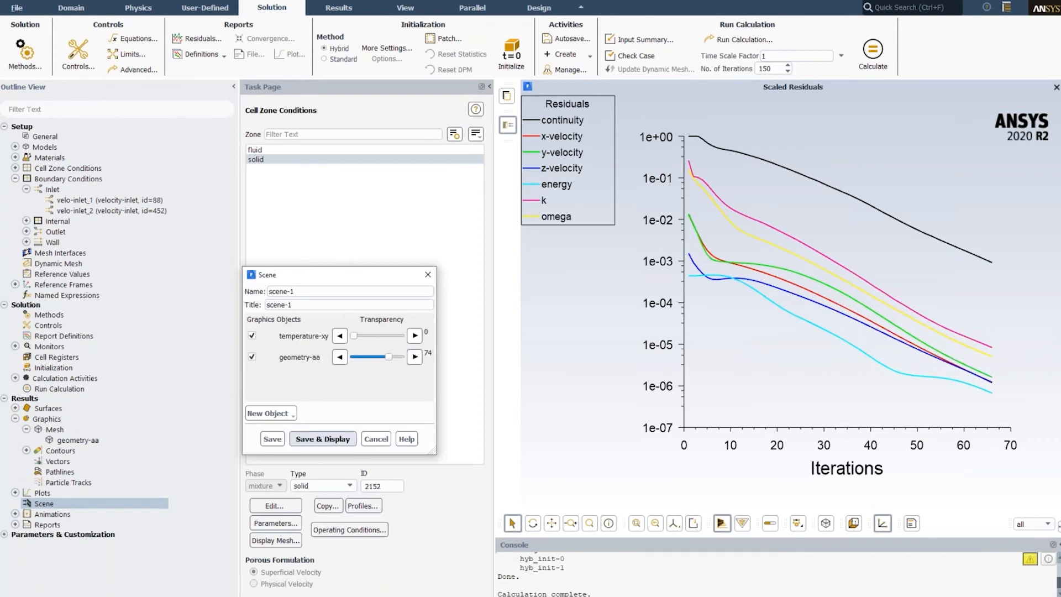
{"action": "left_click", "coordinate": [428, 278]}
- Examine the temperature contour along the elbow and around the hot side inlet from several angles
{"action": "middle_click_drag", "start_coordinate": [701, 325], "coordinate": [674, 294]}
{"action": "left_click_drag", "start_coordinate": [674, 297], "coordinate": [764, 307]}
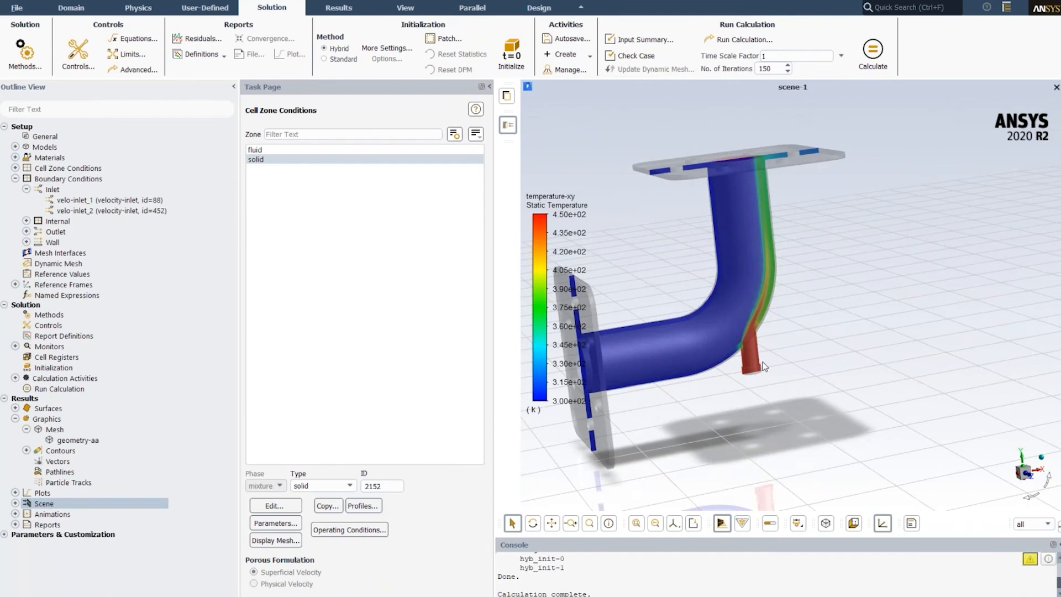
{"action": "scroll", "coordinate": [765, 210], "scroll_direction": "up", "scroll_amount": 5}
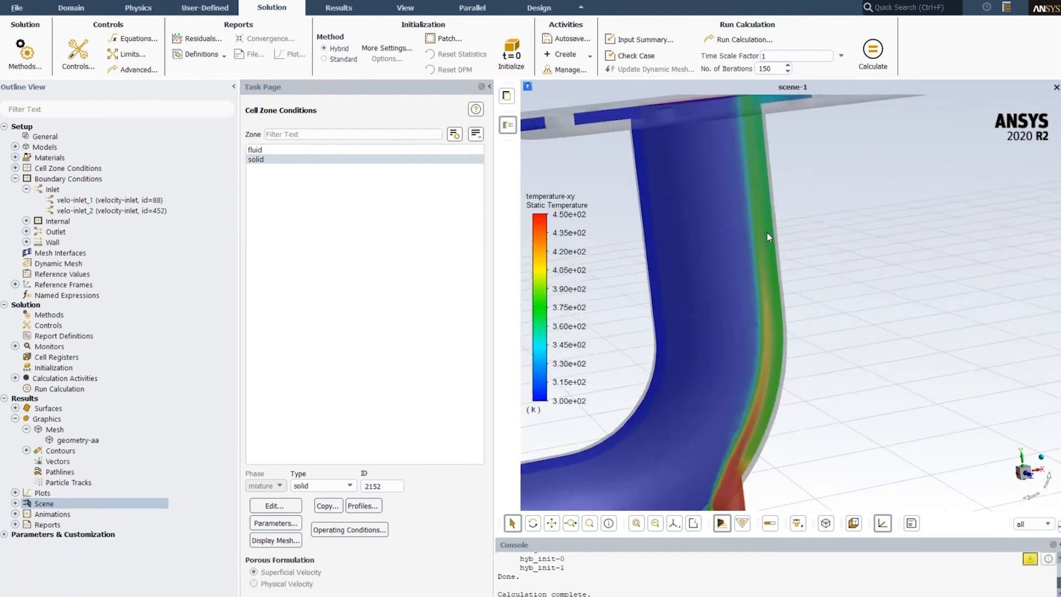
{"action": "scroll", "coordinate": [771, 190], "scroll_direction": "down", "scroll_amount": 5}
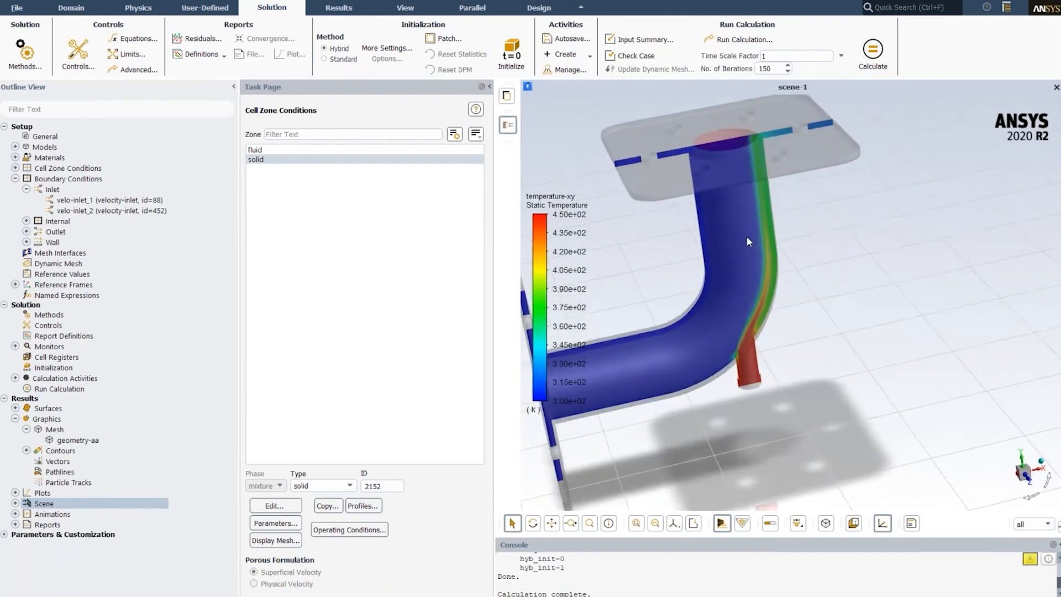
{"action": "middle_click_drag", "start_coordinate": [744, 262], "coordinate": [763, 288], "text": "ctrl"}
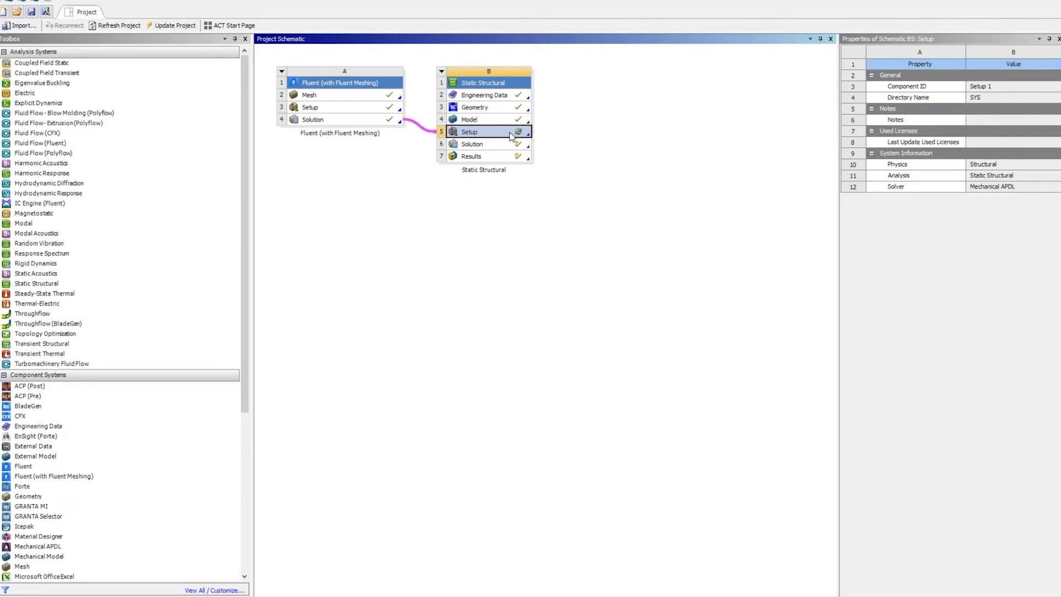
- In the Workbench project schematic, refresh the Setup cell of the Static Structural system linked to the Fluent solution
{"action": "right_click", "coordinate": [511, 136]}
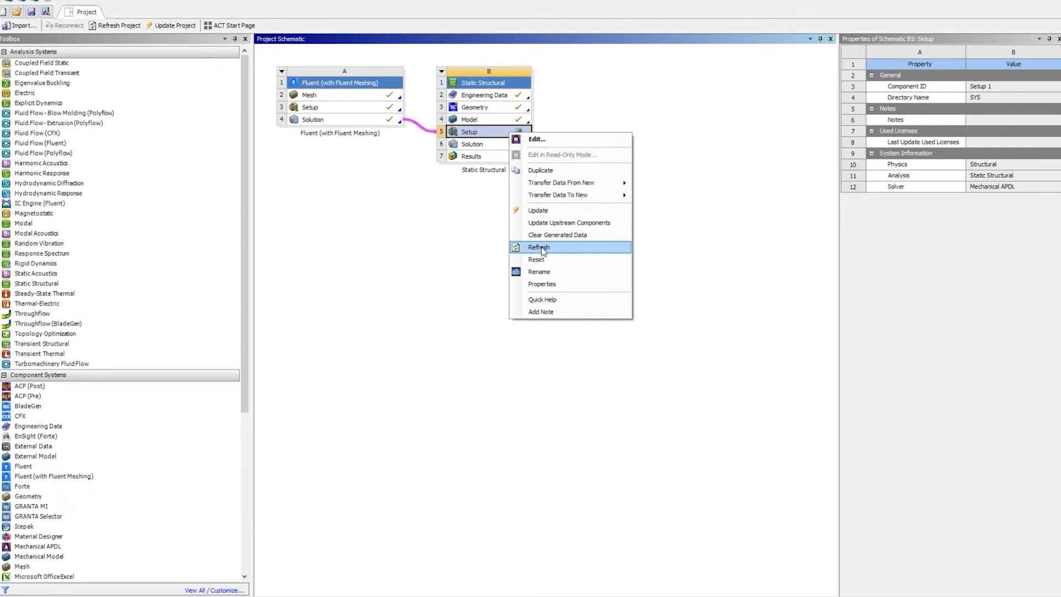
{"action": "left_click", "coordinate": [537, 247]}
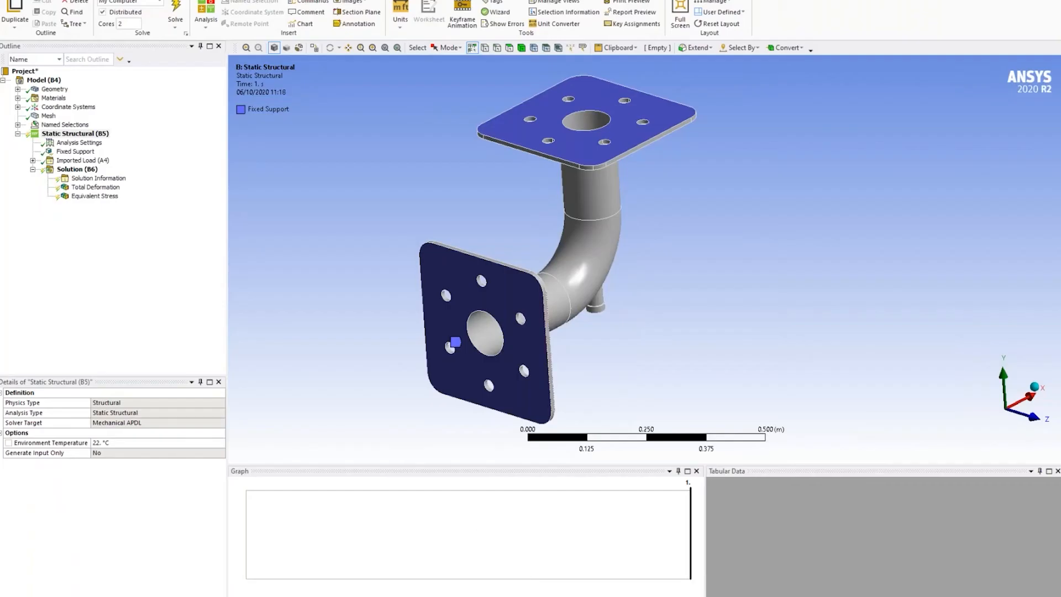
- In Mechanical, inspect the elbow model and the Fixed Support applied to the two flange faces
{"action": "middle_click_drag", "start_coordinate": [591, 354], "coordinate": [571, 320]}
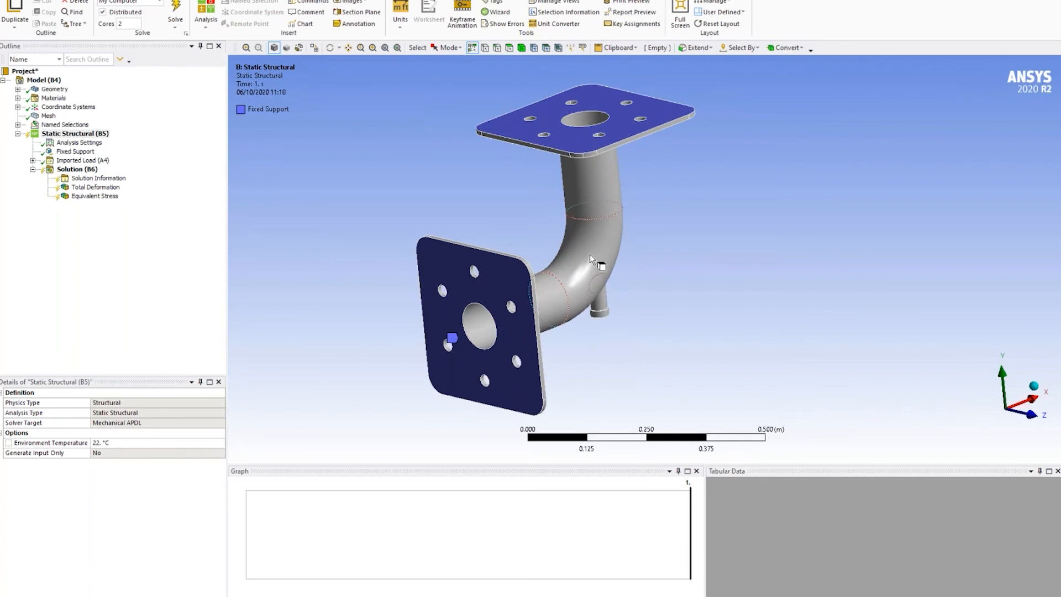
{"action": "middle_click_drag", "start_coordinate": [605, 261], "coordinate": [597, 281]}
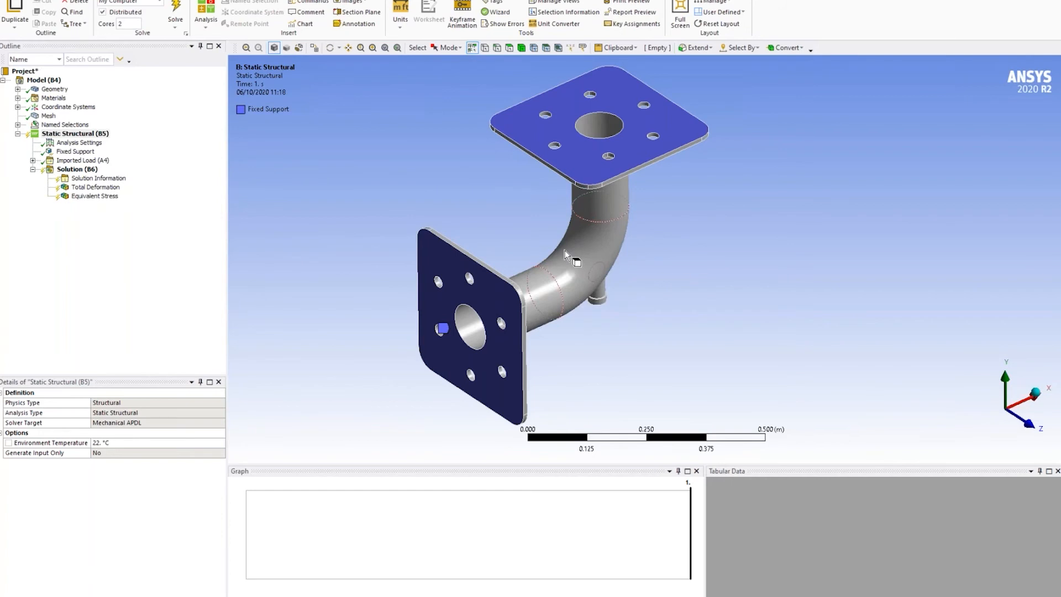
{"action": "middle_click_drag", "start_coordinate": [581, 229], "coordinate": [585, 230]}
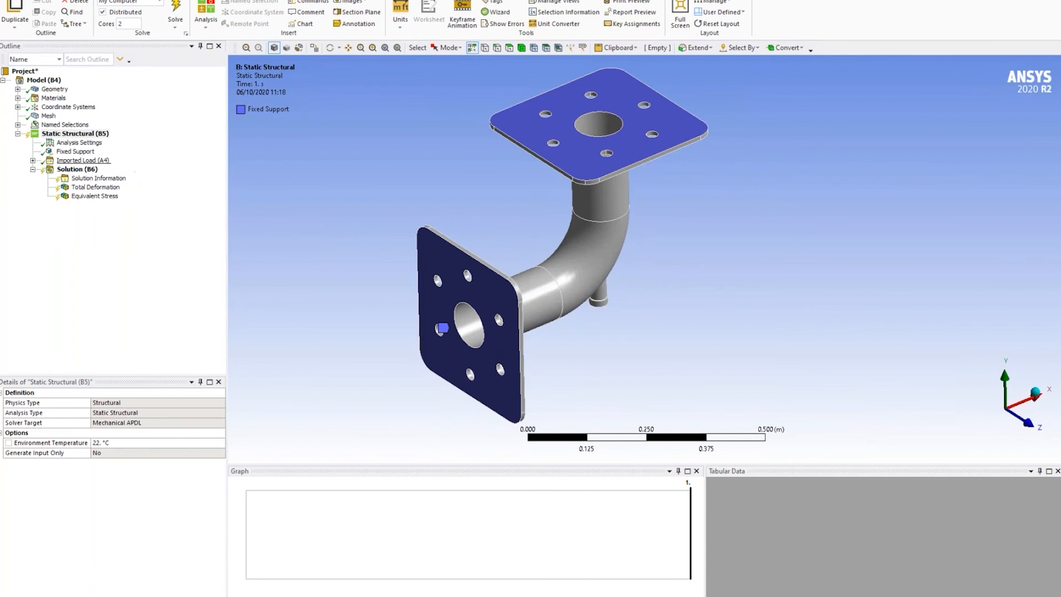
{"action": "left_click", "coordinate": [76, 151]}
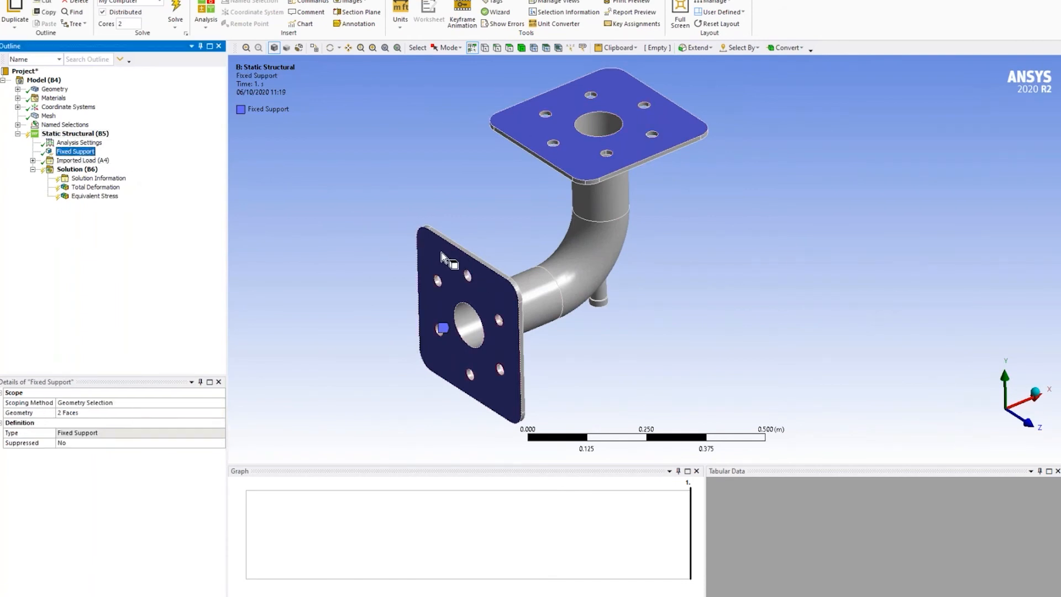
- Review the loads and supports available for the Static Structural analysis without adding any
{"action": "left_click", "coordinate": [77, 134]}
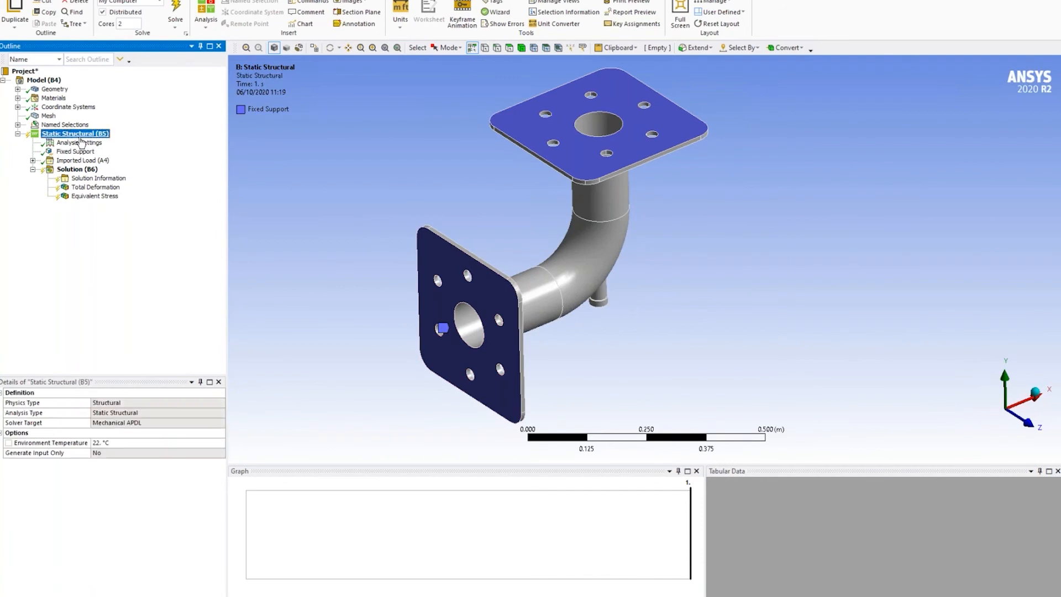
{"action": "right_click", "coordinate": [81, 140]}
{"action": "mouse_move", "coordinate": [105, 144]}
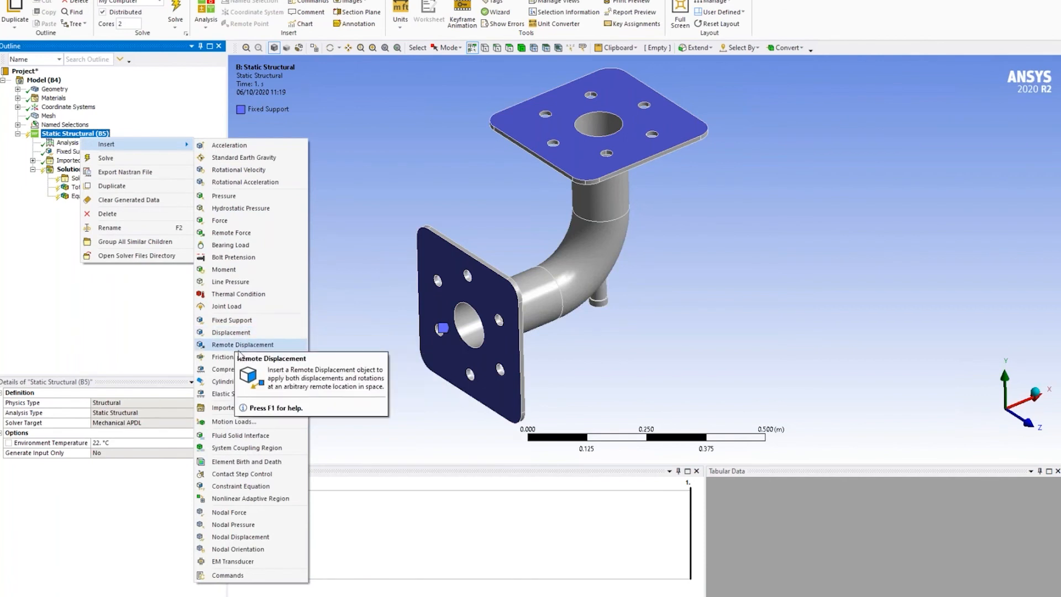
{"action": "left_click", "coordinate": [400, 189]}
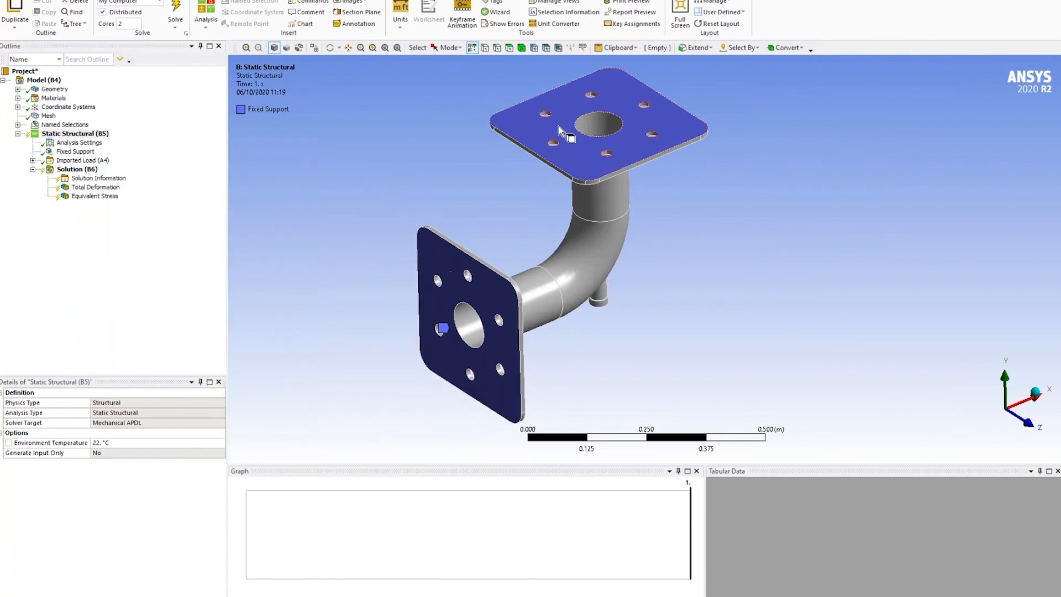
- Import the Fluent temperature data into the Imported Body Temperature load under Imported Load (A4)
{"action": "left_click", "coordinate": [32, 160]}
{"action": "left_click", "coordinate": [97, 169]}
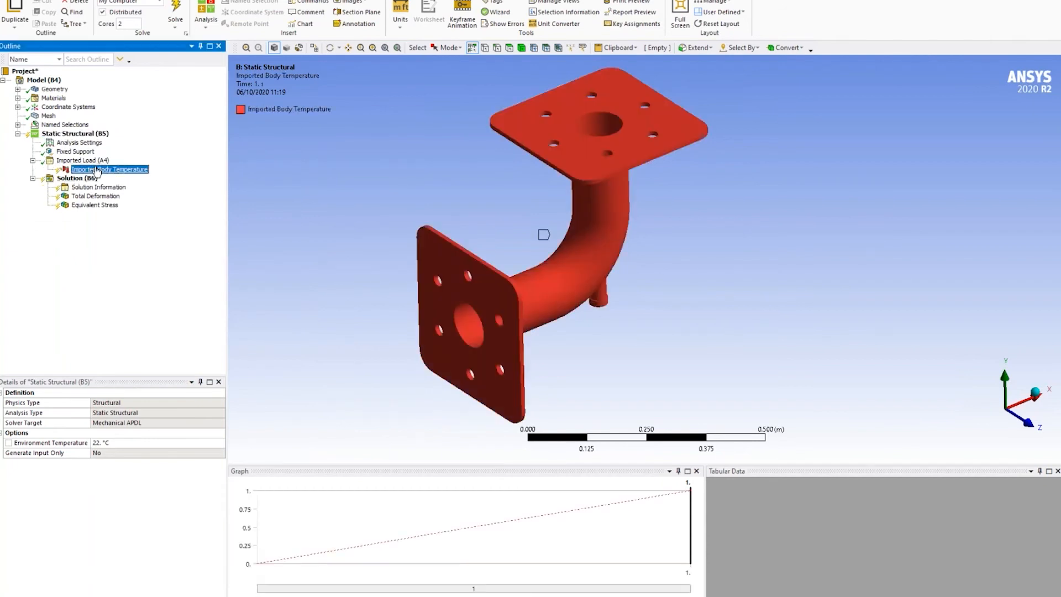
{"action": "right_click", "coordinate": [110, 169]}
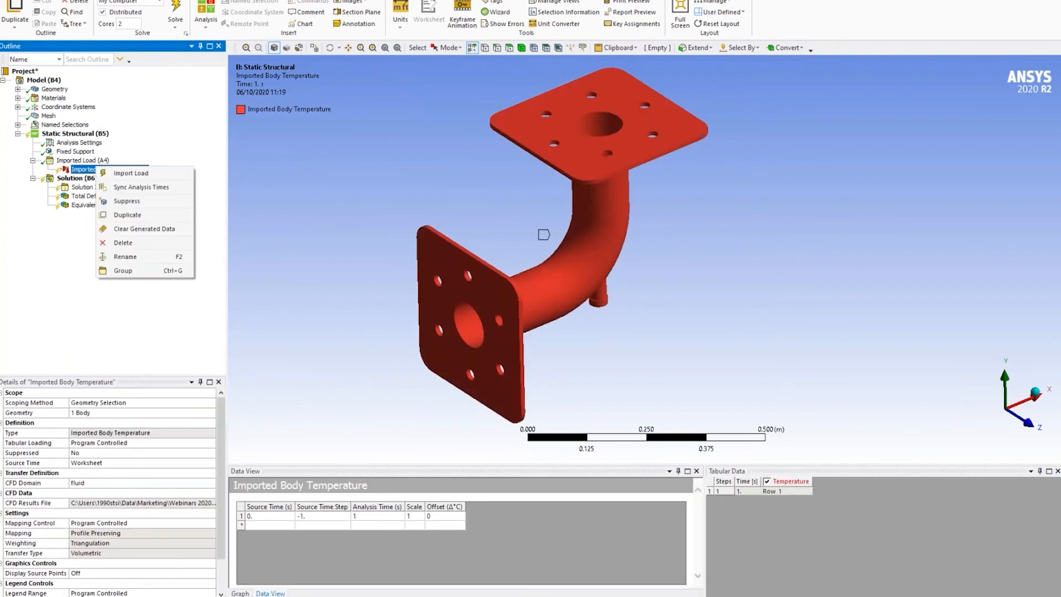
{"action": "left_click", "coordinate": [128, 174]}
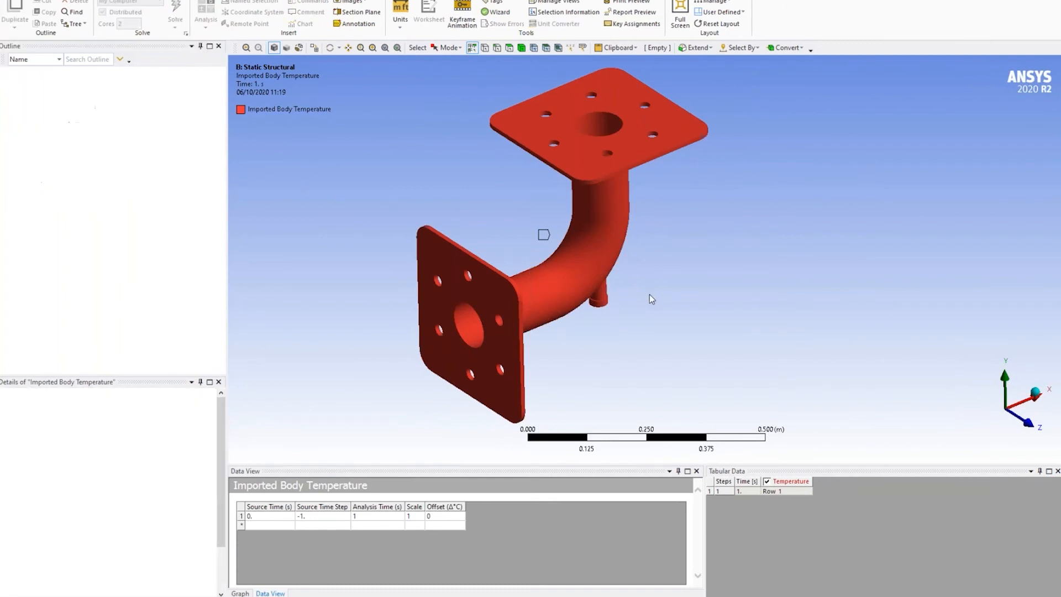
{"action": "middle_click_drag", "start_coordinate": [659, 303], "coordinate": [596, 223]}
{"action": "middle_click_drag", "start_coordinate": [605, 184], "coordinate": [503, 198]}
- Solve the static structural analysis with the imported body temperature and fixed supports
{"action": "left_click", "coordinate": [77, 179]}
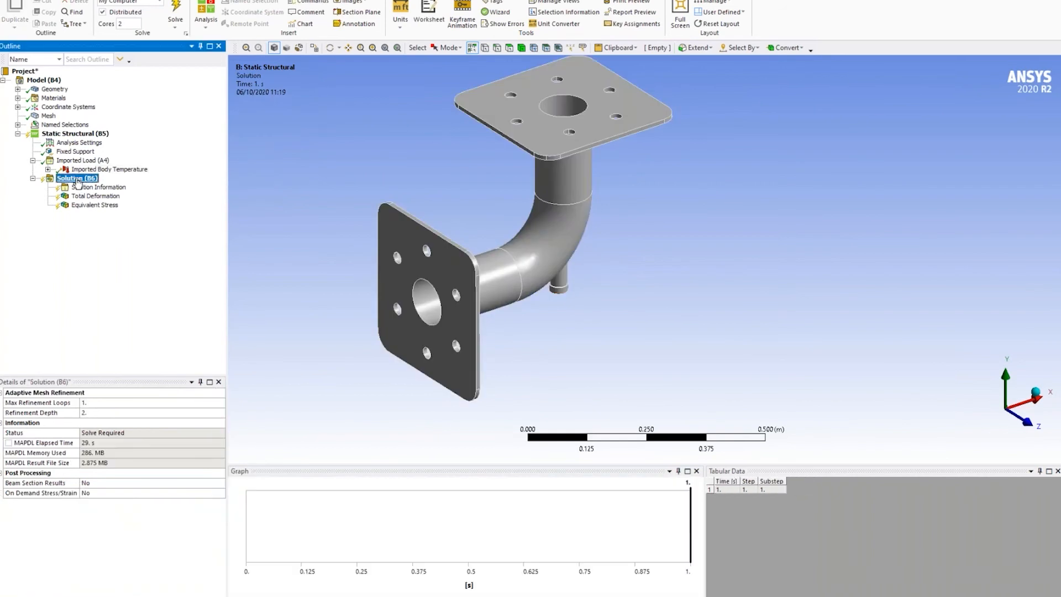
{"action": "right_click", "coordinate": [78, 182]}
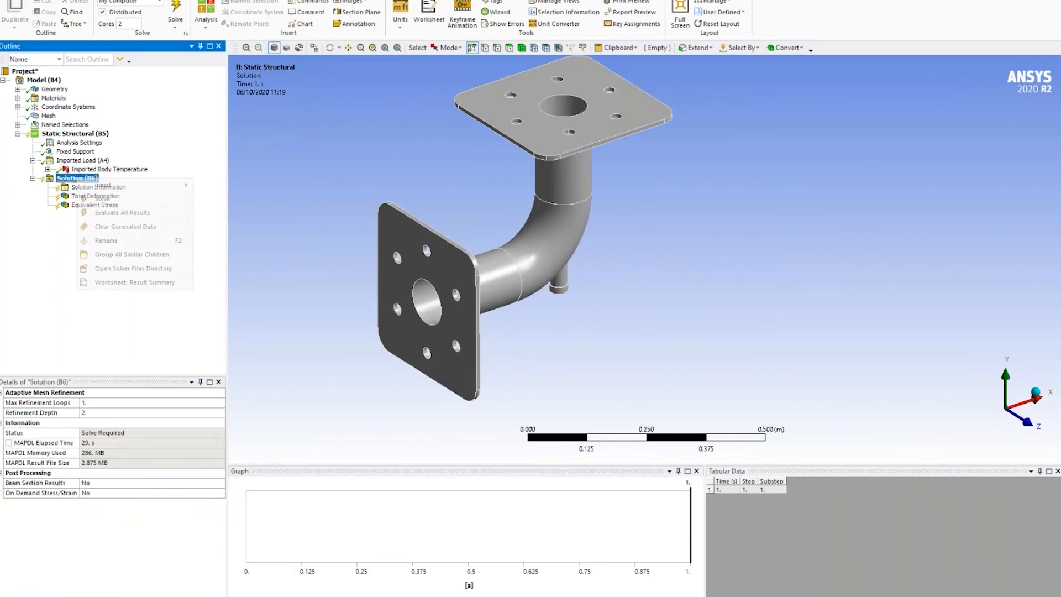
{"action": "left_click", "coordinate": [108, 199]}
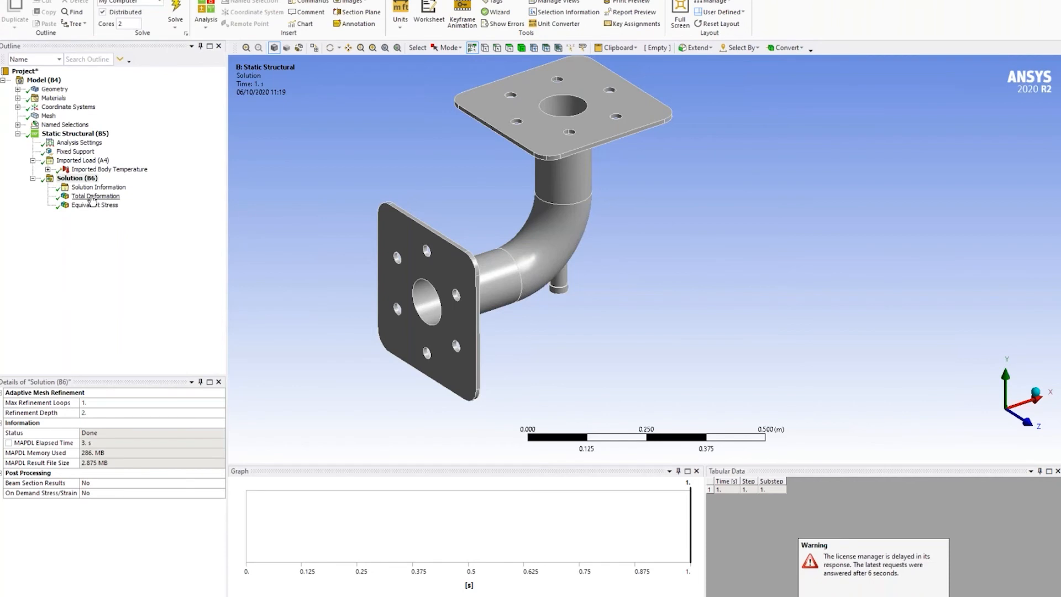
- Examine the Total Deformation and Equivalent Stress results on the elbow from different angles
{"action": "left_click", "coordinate": [92, 197]}
{"action": "middle_click_drag", "start_coordinate": [558, 265], "coordinate": [589, 263]}
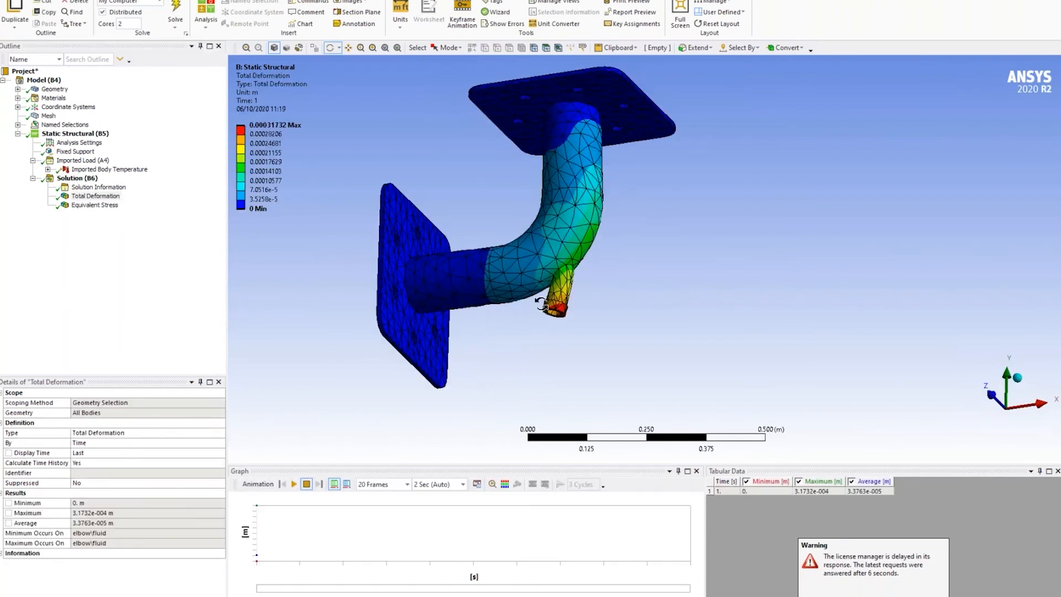
{"action": "left_click", "coordinate": [89, 205]}
{"action": "middle_click_drag", "start_coordinate": [581, 194], "coordinate": [497, 243]}
- Play the Total Deformation animation of the elbow and stop it after viewing
{"action": "left_click", "coordinate": [96, 196]}
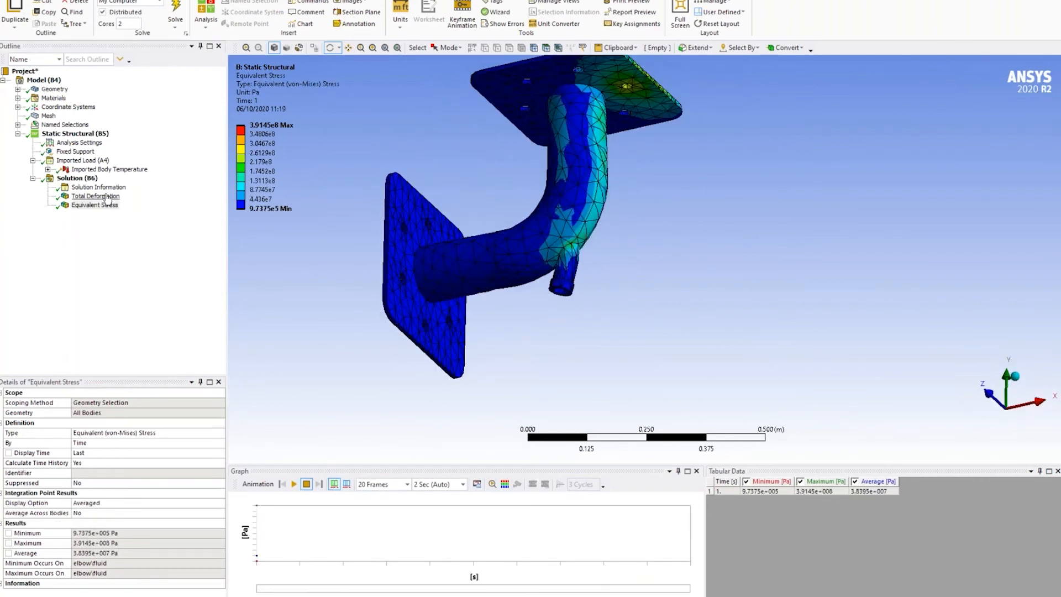
{"action": "left_click", "coordinate": [293, 484]}
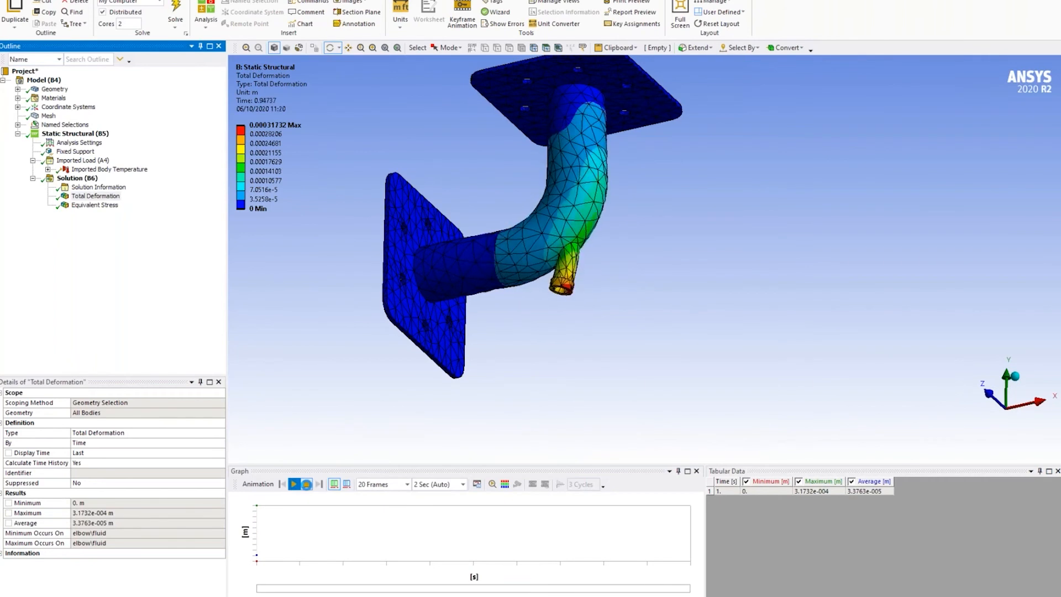
{"action": "left_click", "coordinate": [306, 484]}
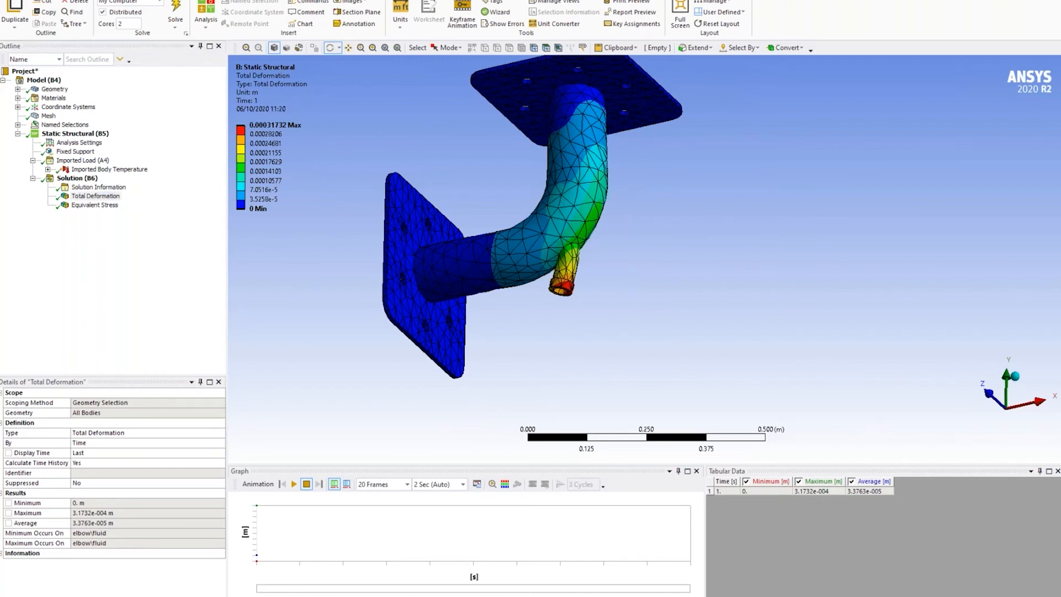
{"action": "key", "text": "alt+Tab"}
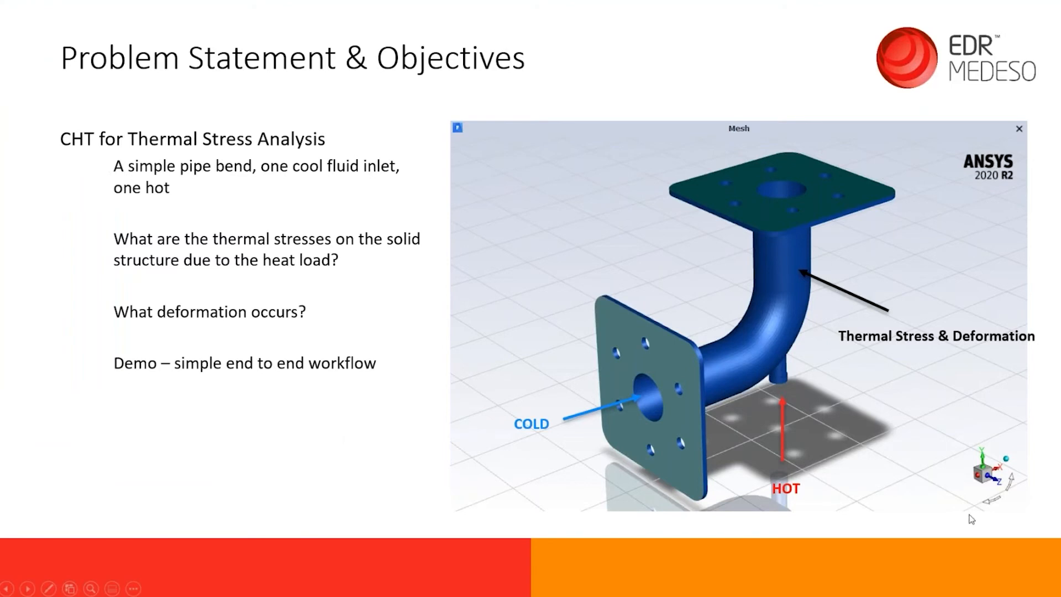
{"action": "left_click", "coordinate": [781, 338]}
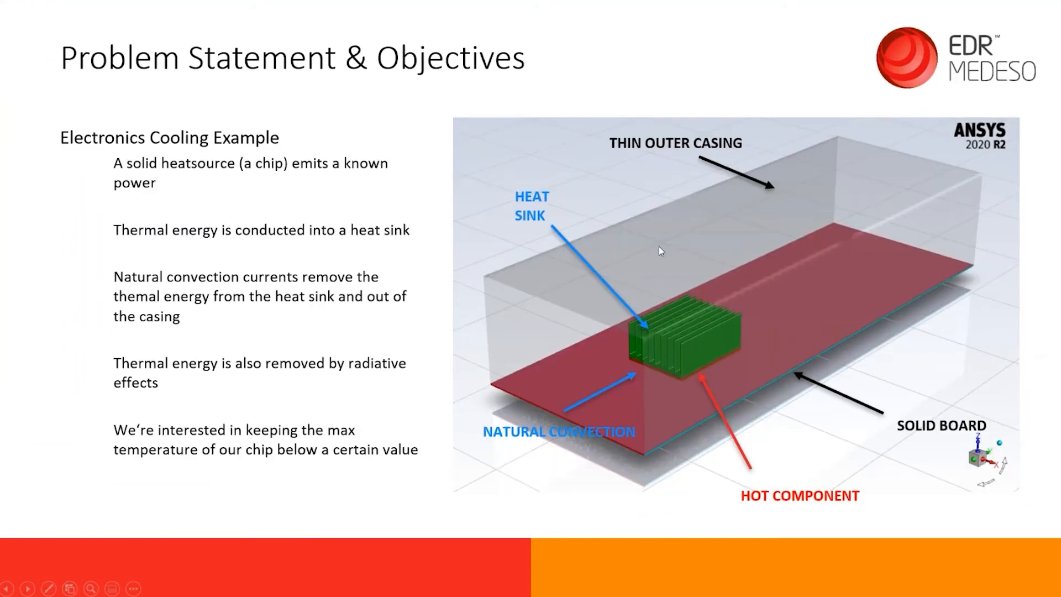
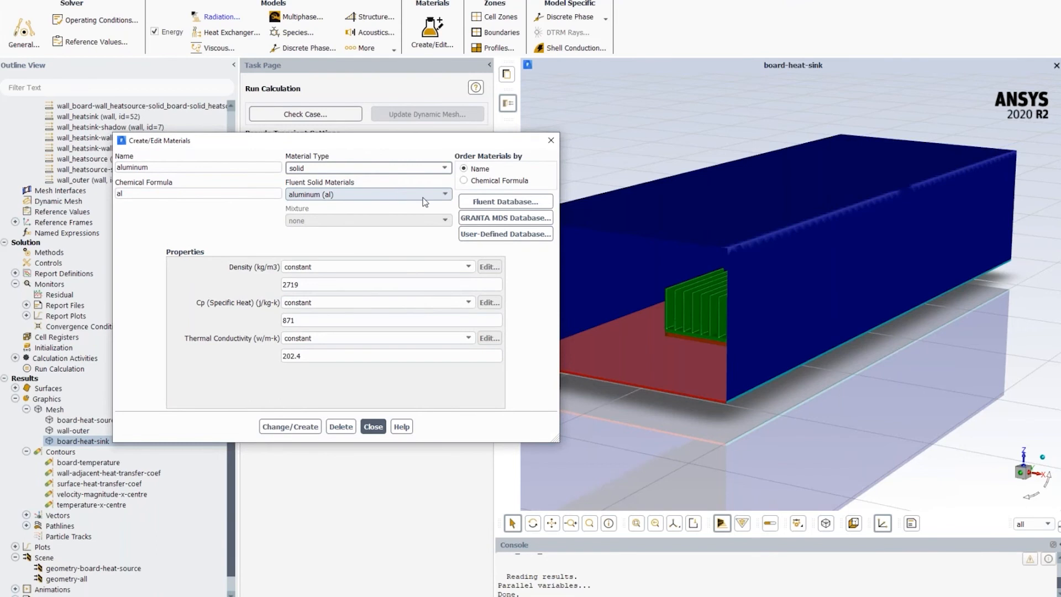
- Browse the solid materials available in the Fluent Database and close it
{"action": "left_click", "coordinate": [505, 202]}
{"action": "scroll", "coordinate": [345, 198], "scroll_direction": "down", "scroll_amount": 3}
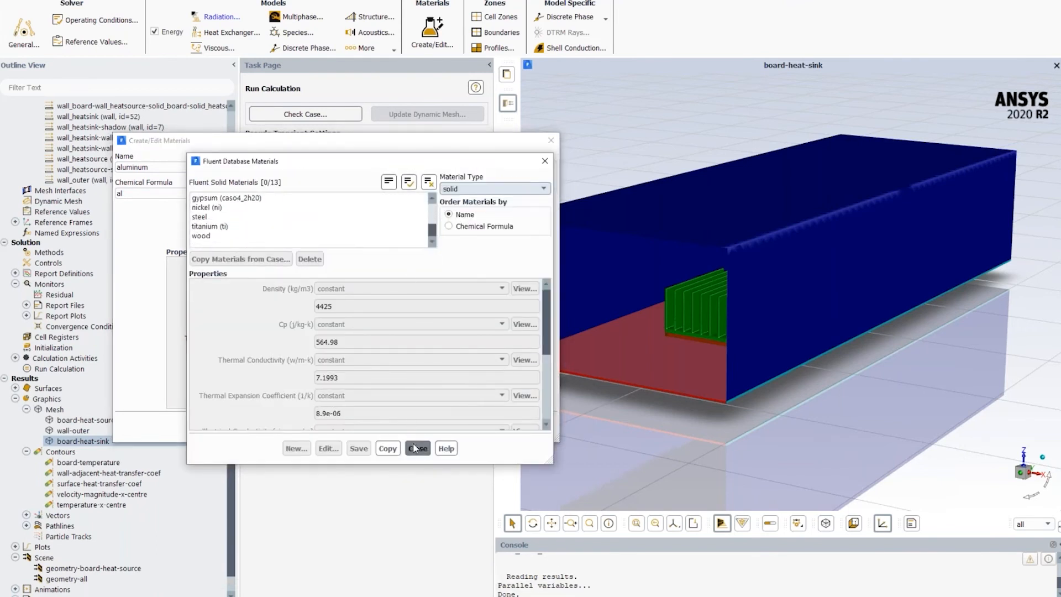
{"action": "left_click", "coordinate": [417, 447]}
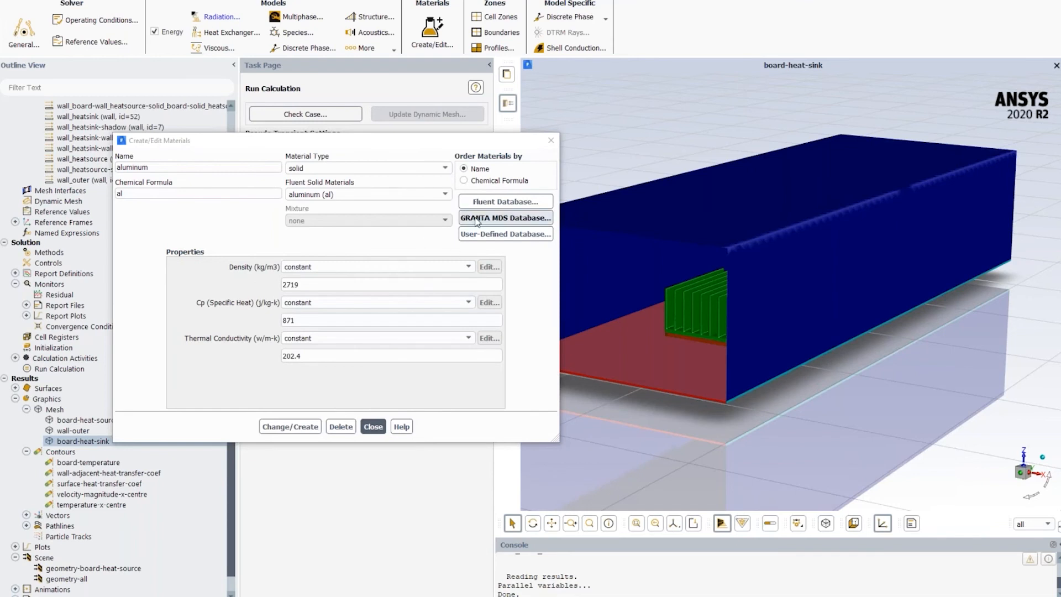
- Examine the properties of copper-alloy-c14700-hard in the GRANTA MDS solid materials database and close it without copying the material
{"action": "left_click", "coordinate": [507, 221]}
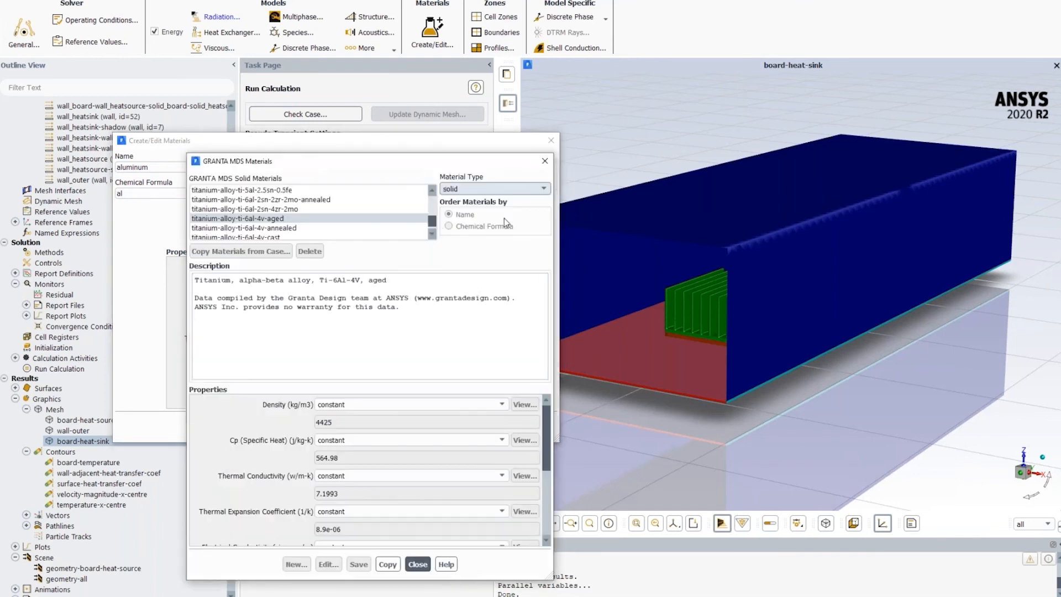
{"action": "scroll", "coordinate": [437, 223], "scroll_direction": "up", "scroll_amount": 2}
{"action": "mouse_move", "coordinate": [437, 222]}
{"action": "left_mouse_down"}
{"action": "mouse_move", "coordinate": [438, 200]}
{"action": "mouse_move", "coordinate": [436, 227]}
{"action": "mouse_move", "coordinate": [440, 210]}
{"action": "left_mouse_up"}
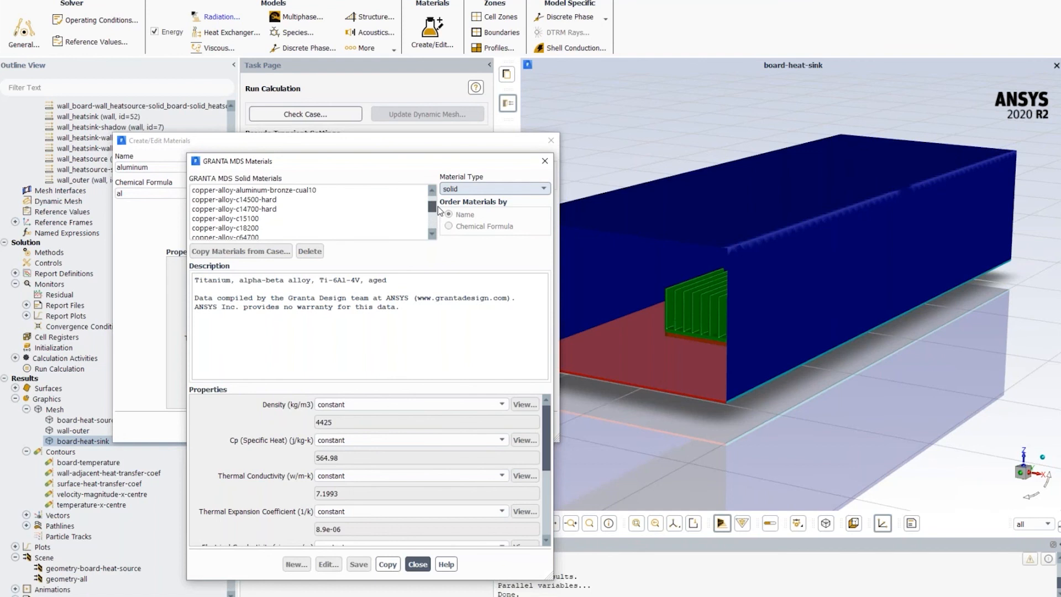
{"action": "left_click", "coordinate": [270, 210]}
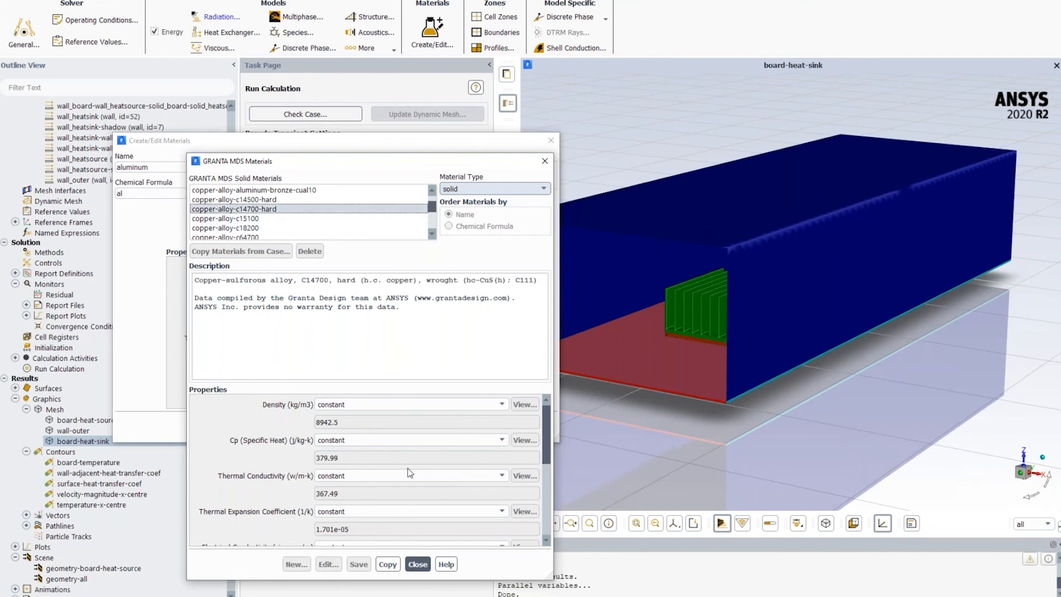
{"action": "scroll", "coordinate": [410, 472], "scroll_direction": "down", "scroll_amount": 5}
{"action": "scroll", "coordinate": [410, 472], "scroll_direction": "up", "scroll_amount": 1}
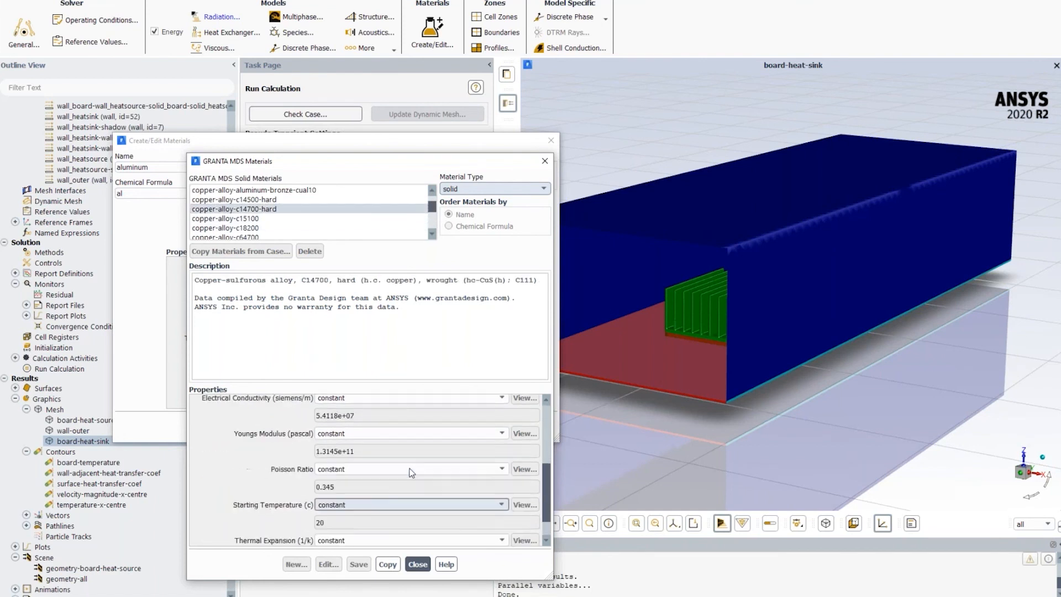
{"action": "scroll", "coordinate": [410, 472], "scroll_direction": "up", "scroll_amount": 4}
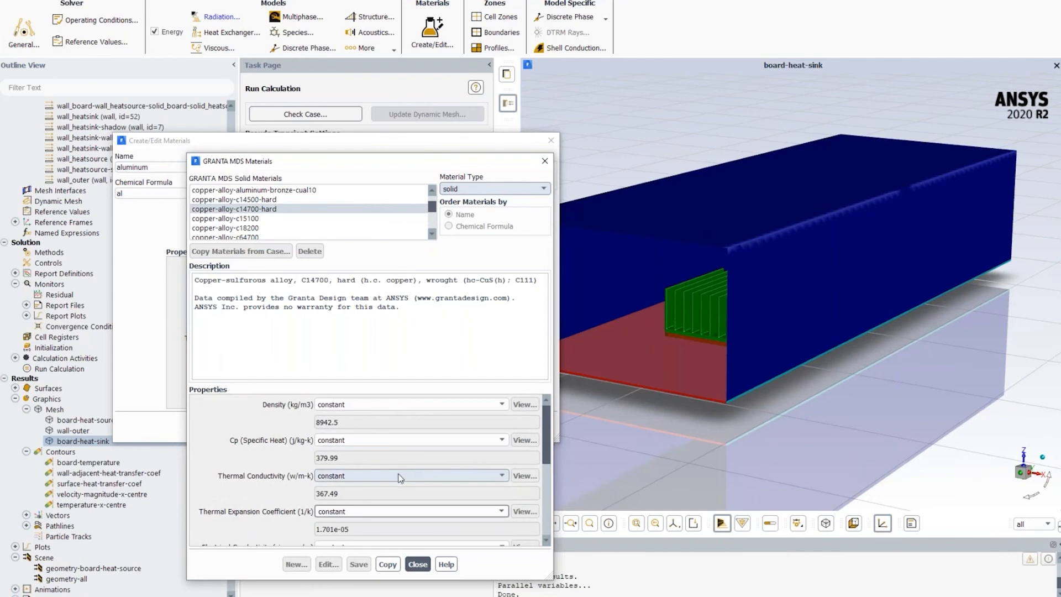
{"action": "left_click", "coordinate": [418, 564]}
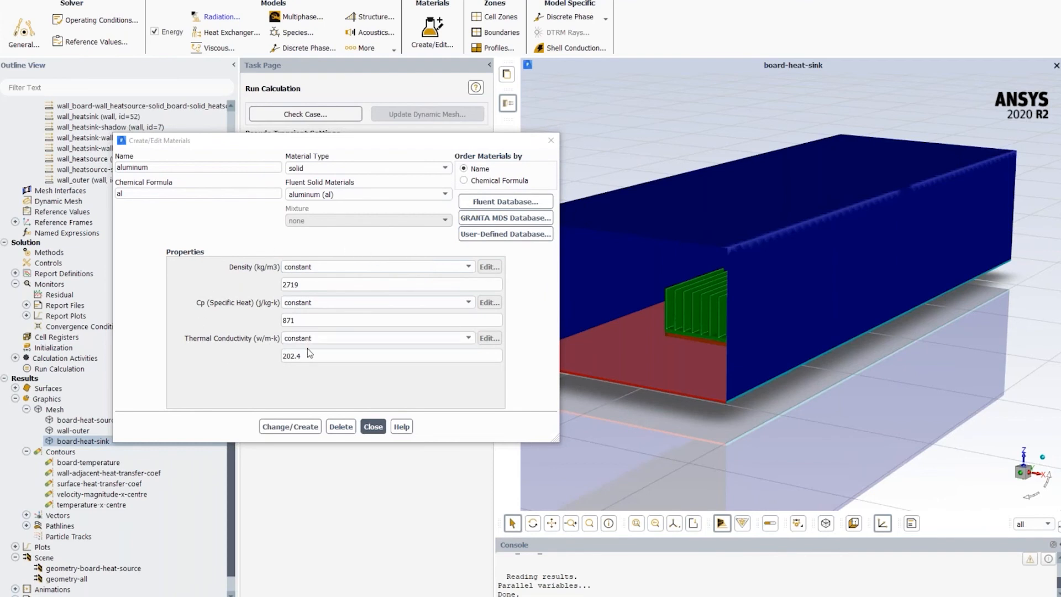
- Try a three-point piecewise-linear thermal conductivity for aluminum, entering 200 W/m-K as the value of point 1
{"action": "left_click", "coordinate": [464, 339]}
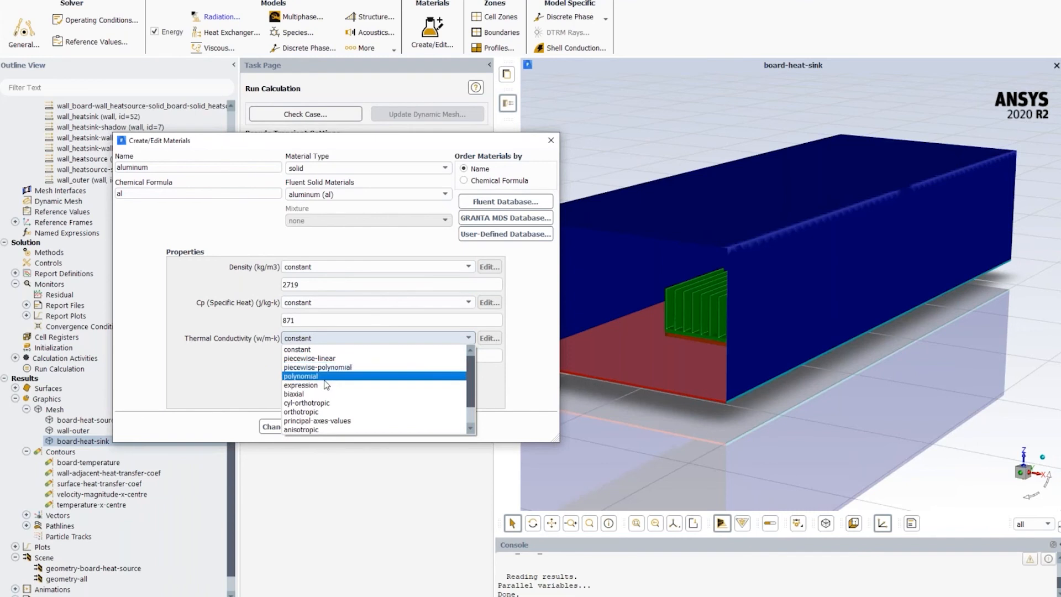
{"action": "left_click", "coordinate": [331, 359]}
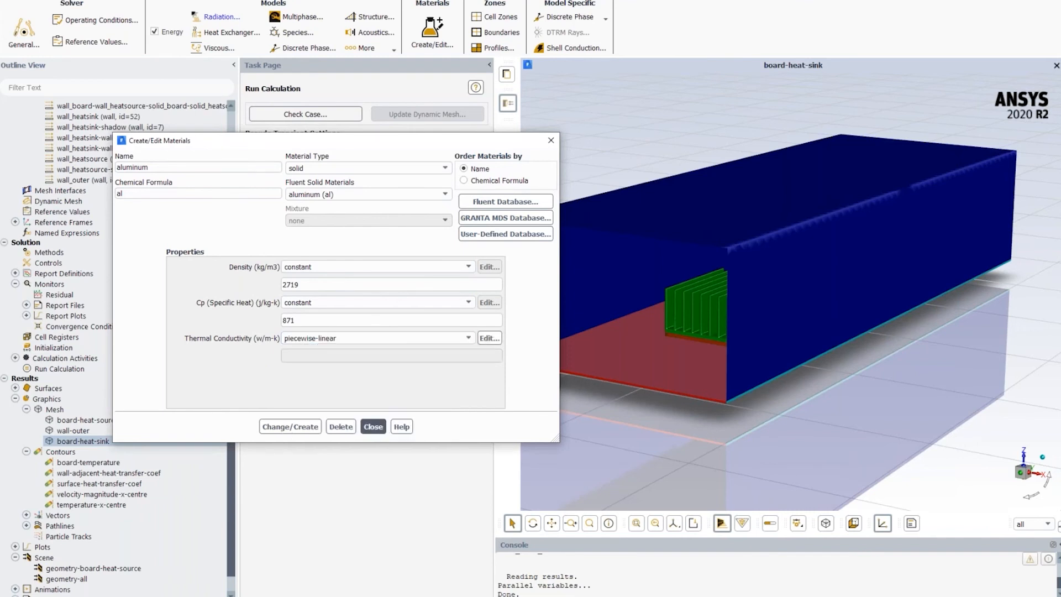
{"action": "left_click", "coordinate": [620, 125]}
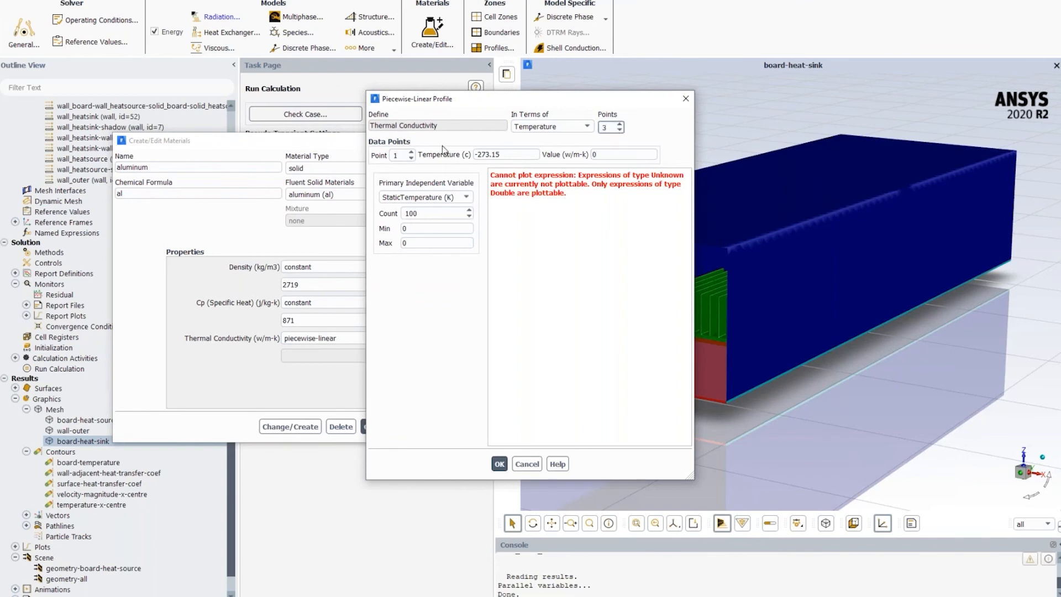
{"action": "double_click", "coordinate": [613, 155]}
{"action": "type", "text": "200"}
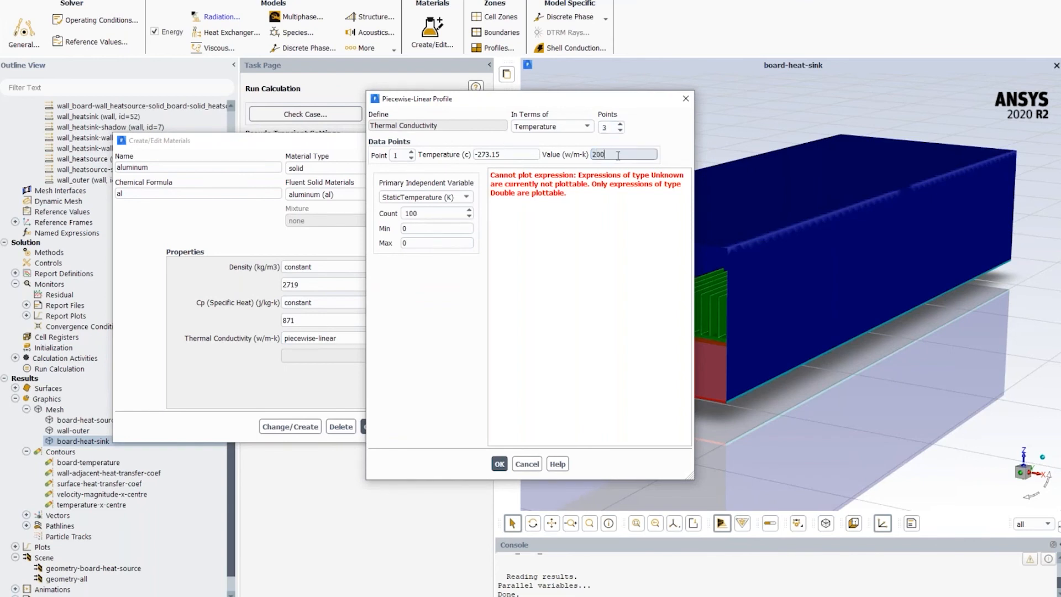
- Try the remaining points of the conductivity profile, with 250 W/m-K at 200 °C for point 3, and discard the profile
{"action": "left_click", "coordinate": [411, 152]}
{"action": "double_click", "coordinate": [482, 154]}
{"action": "type", "text": "0"}
{"action": "double_click", "coordinate": [611, 154]}
{"action": "type", "text": "210"}
{"action": "left_click", "coordinate": [411, 158]}
{"action": "left_click", "coordinate": [411, 152]}
{"action": "left_click", "coordinate": [411, 152]}
{"action": "double_click", "coordinate": [487, 154]}
{"action": "double_click", "coordinate": [487, 155]}
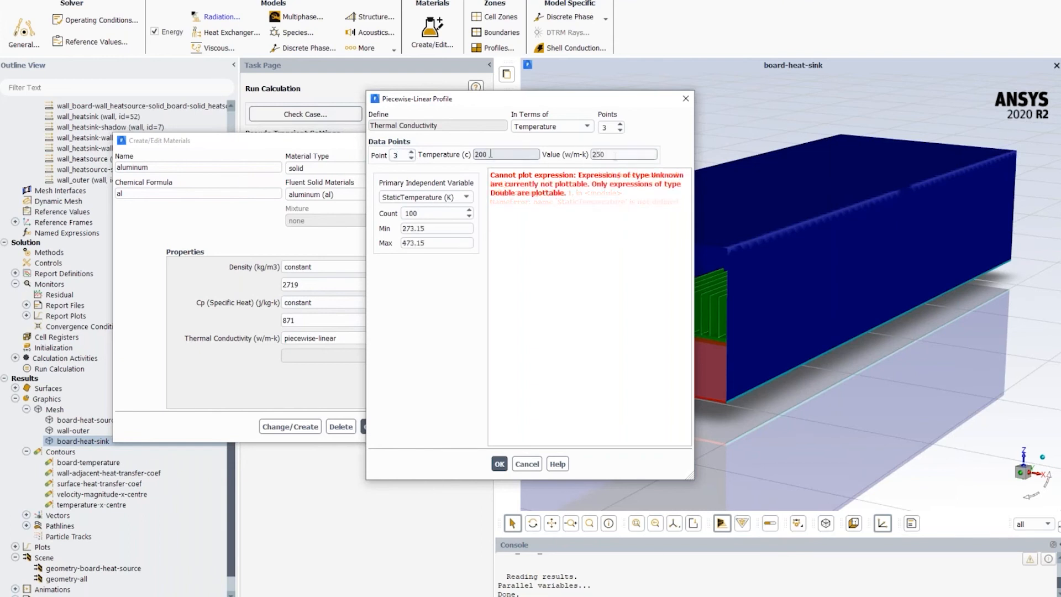
{"action": "type", "text": "200"}
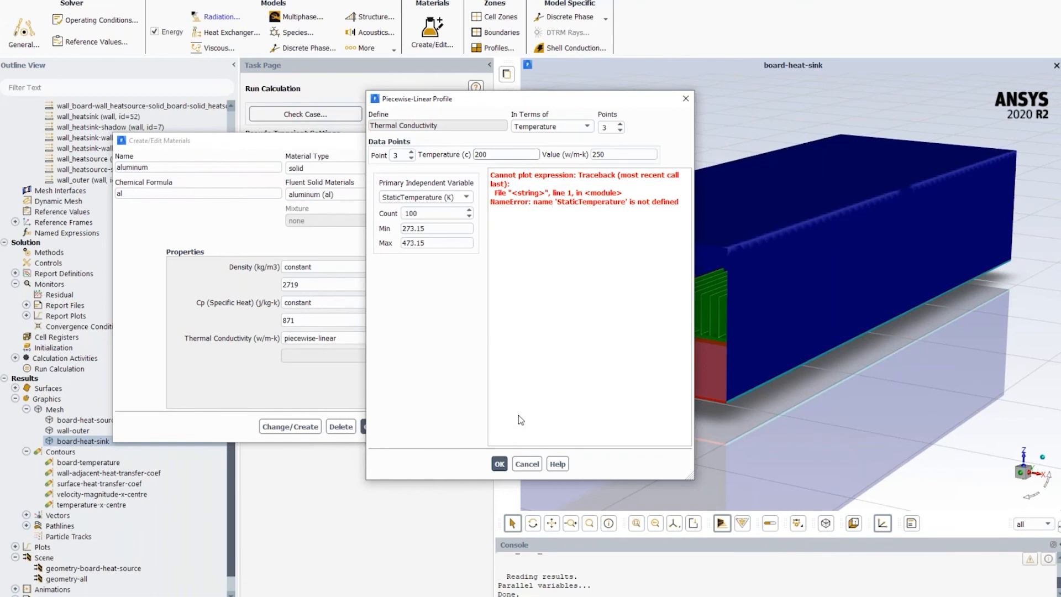
{"action": "left_click", "coordinate": [526, 464]}
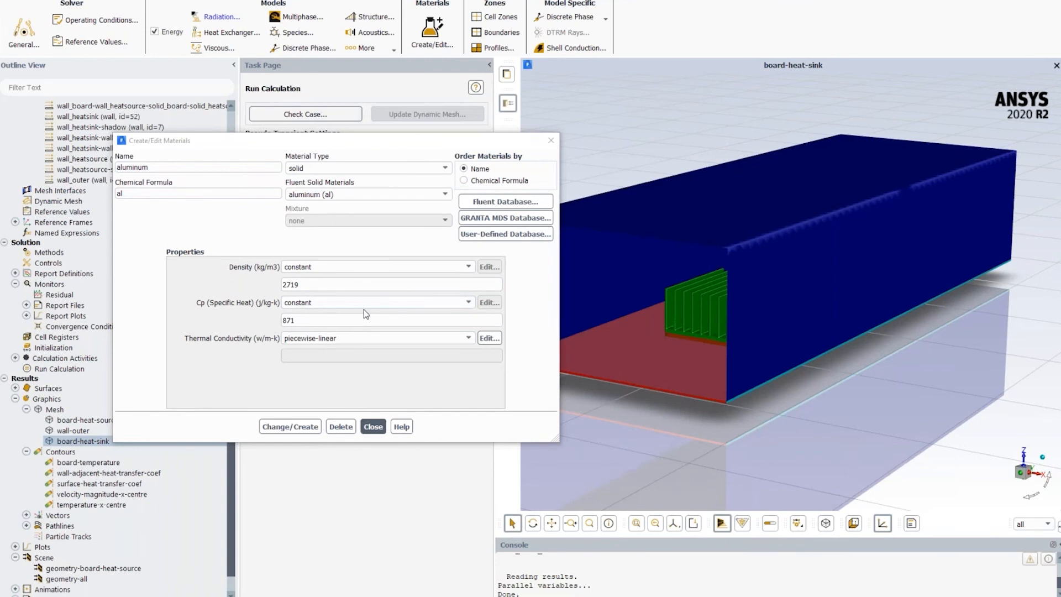
- Try the anisotropic option for aluminum's thermal conductivity and cancel its matrix component settings
{"action": "left_click", "coordinate": [467, 339]}
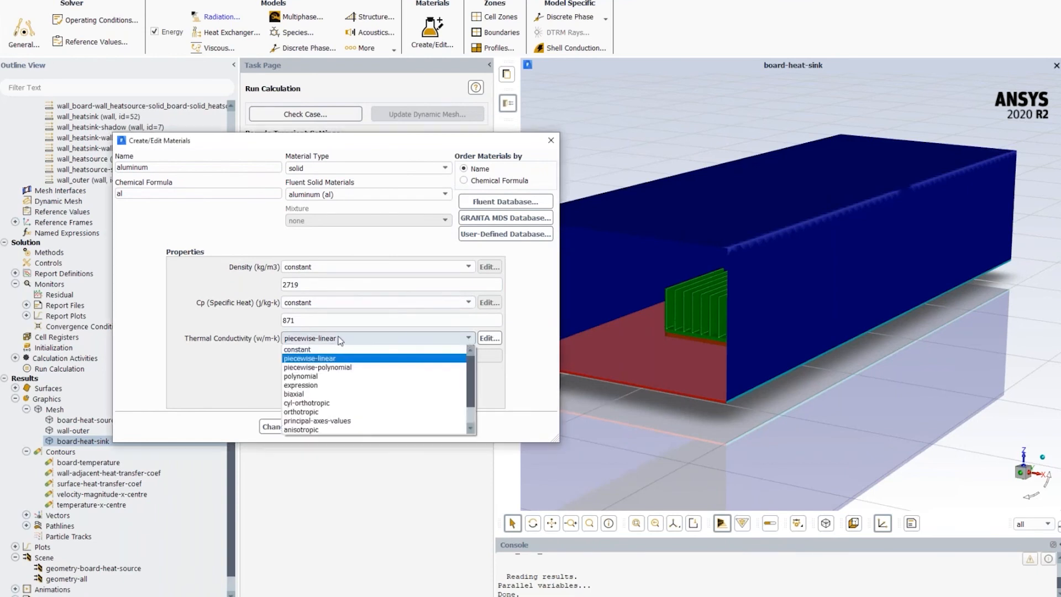
{"action": "left_click", "coordinate": [323, 430]}
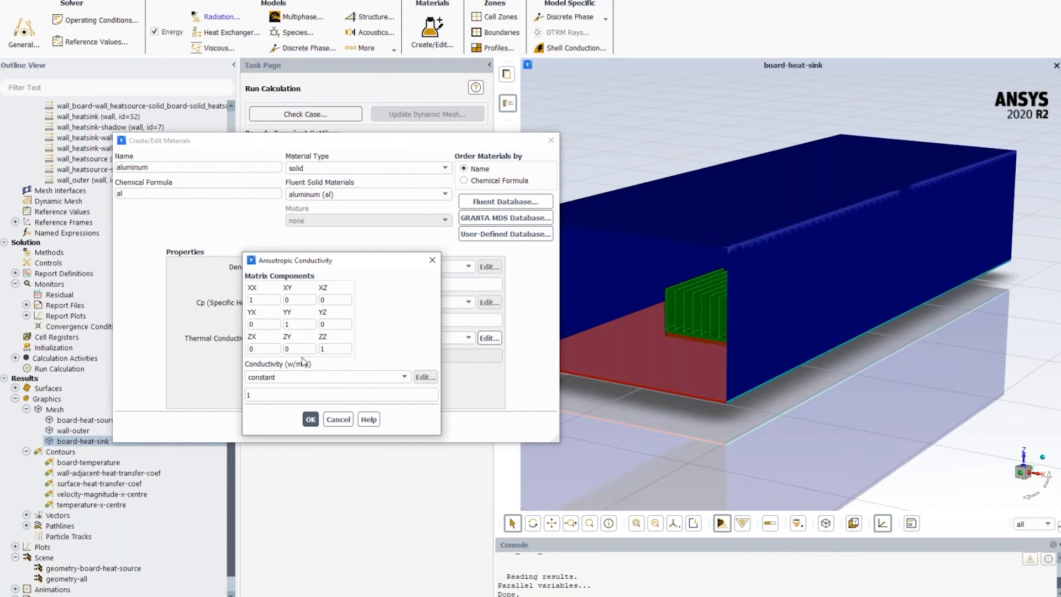
{"action": "left_click", "coordinate": [338, 418]}
- Return aluminum's thermal conductivity to constant and close the material settings
{"action": "left_click", "coordinate": [463, 340]}
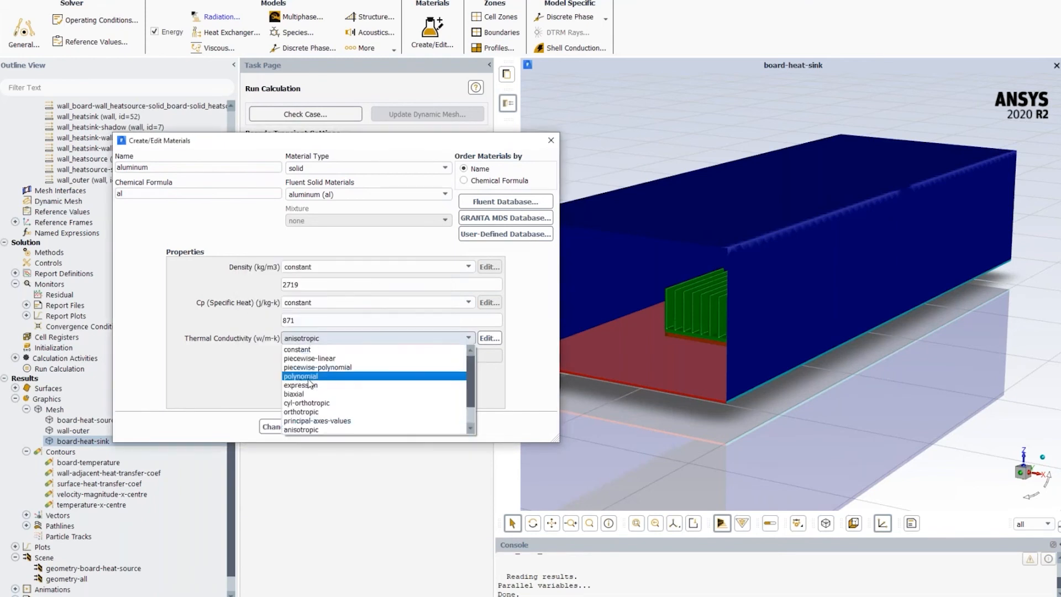
{"action": "scroll", "coordinate": [315, 390], "scroll_direction": "up", "scroll_amount": 1}
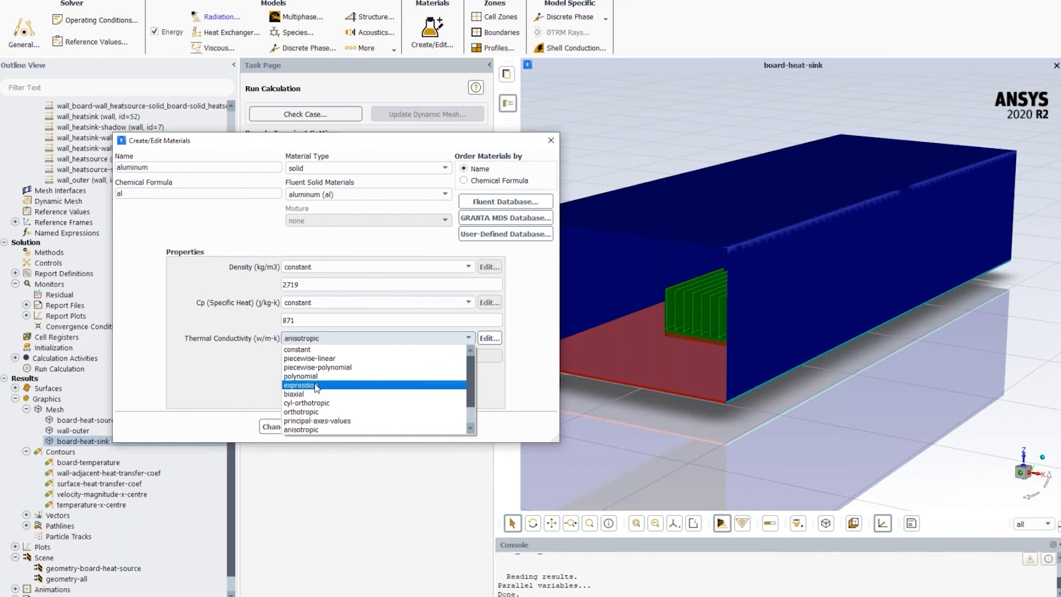
{"action": "left_click", "coordinate": [488, 360]}
{"action": "left_click", "coordinate": [469, 336]}
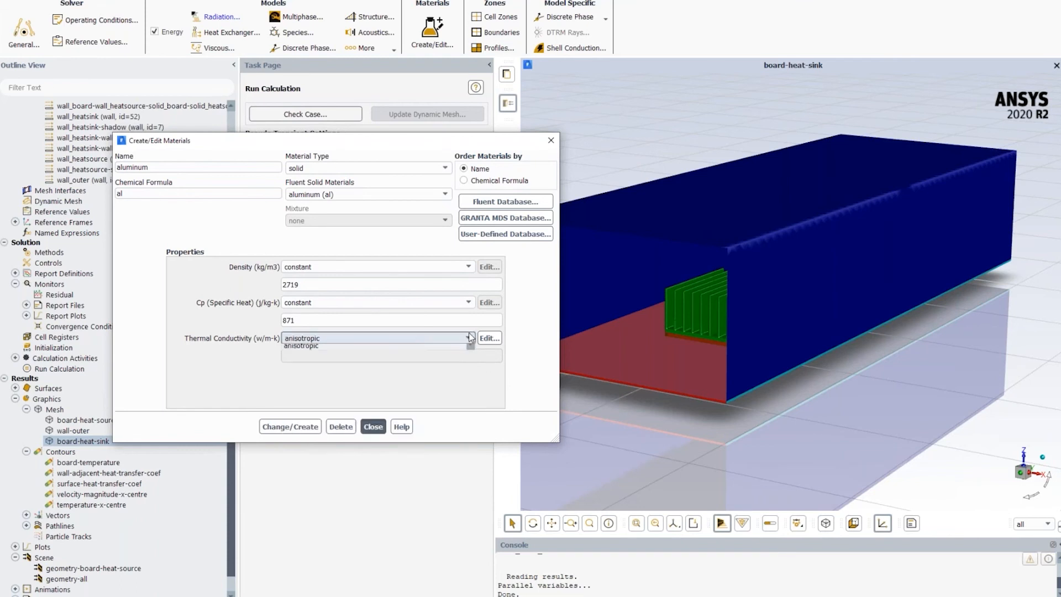
{"action": "left_click", "coordinate": [300, 350]}
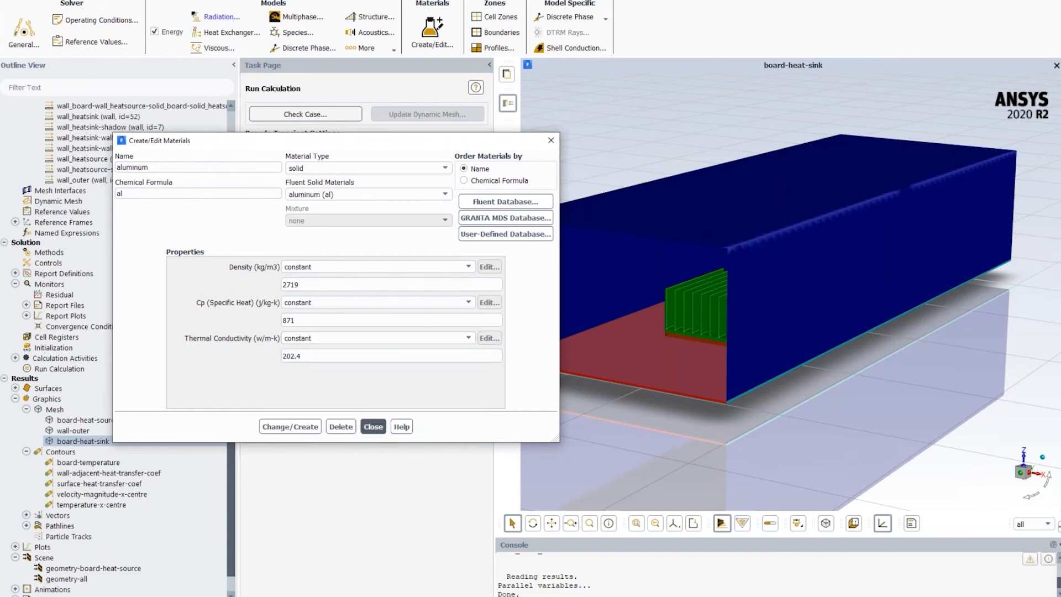
{"action": "left_click", "coordinate": [373, 426]}
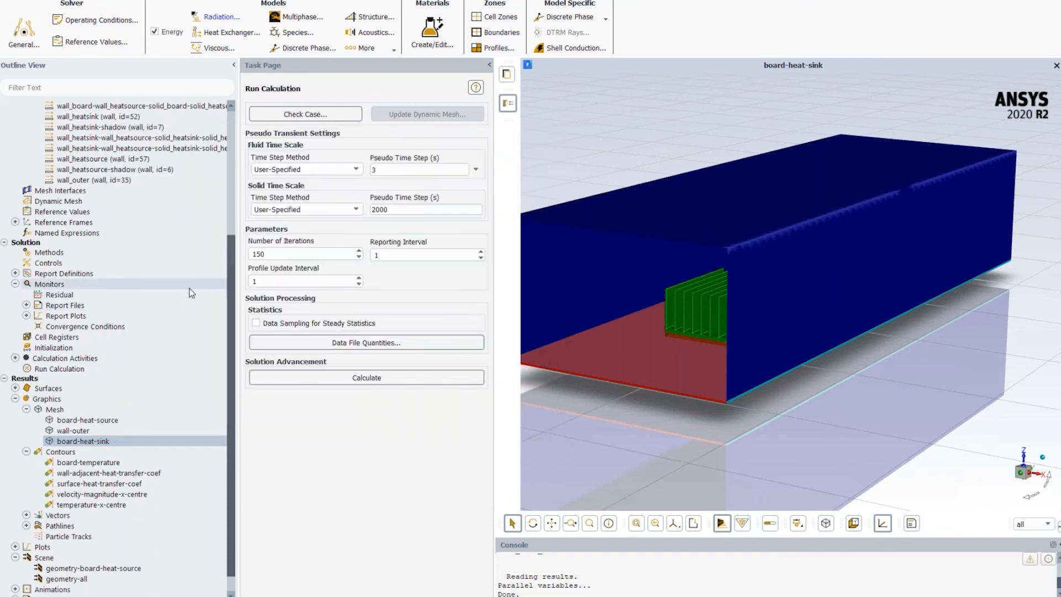
- Go through the cell zones and open the settings of the solid_heatsource zone
{"action": "left_click", "coordinate": [502, 19]}
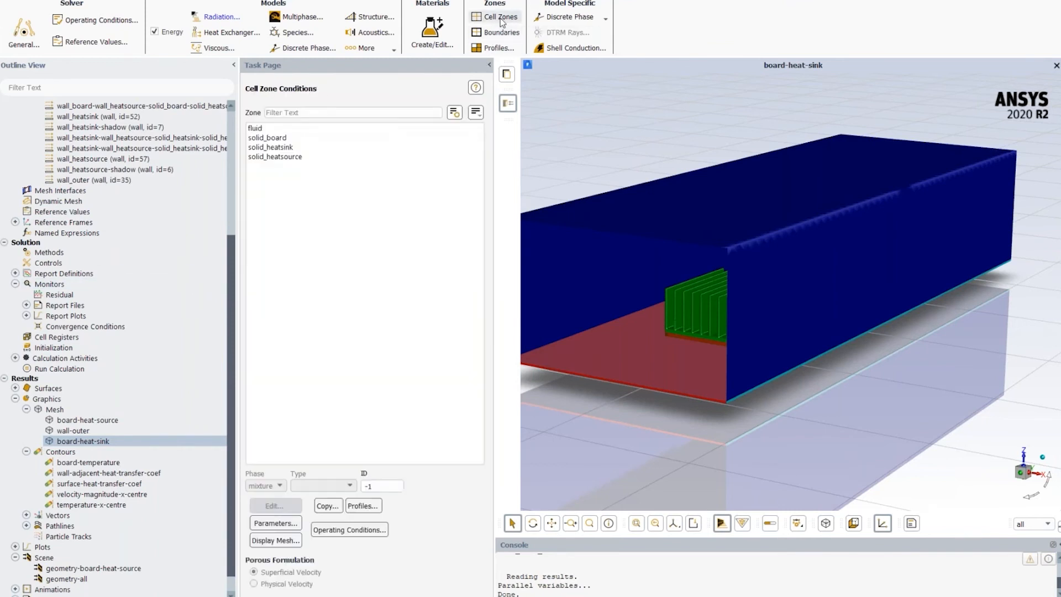
{"action": "left_click", "coordinate": [266, 128]}
{"action": "key", "text": "Down"}
{"action": "key", "text": "Down"}
{"action": "key", "text": "Down"}
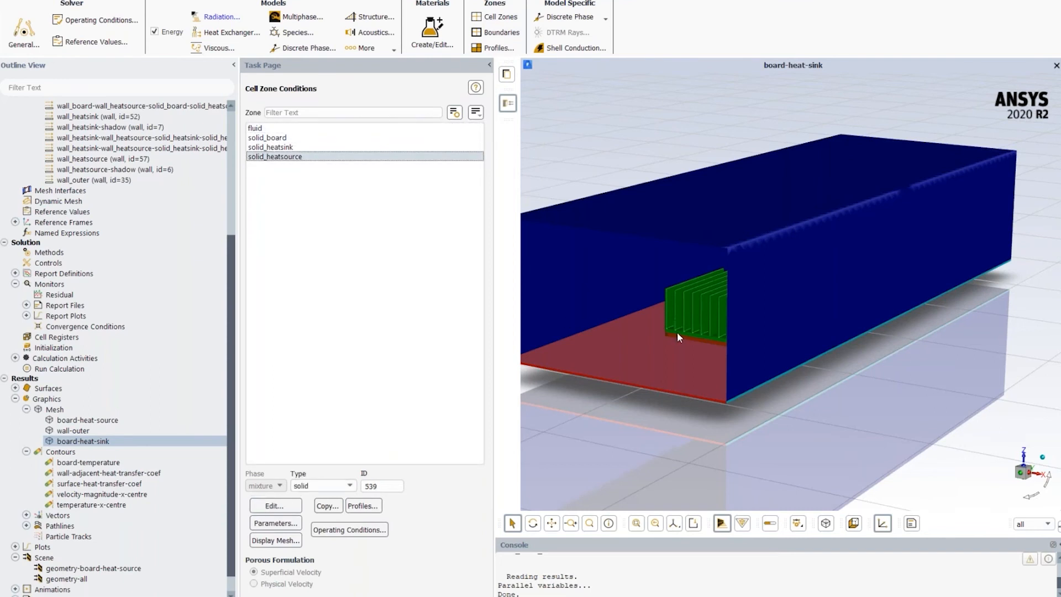
{"action": "left_click", "coordinate": [275, 506]}
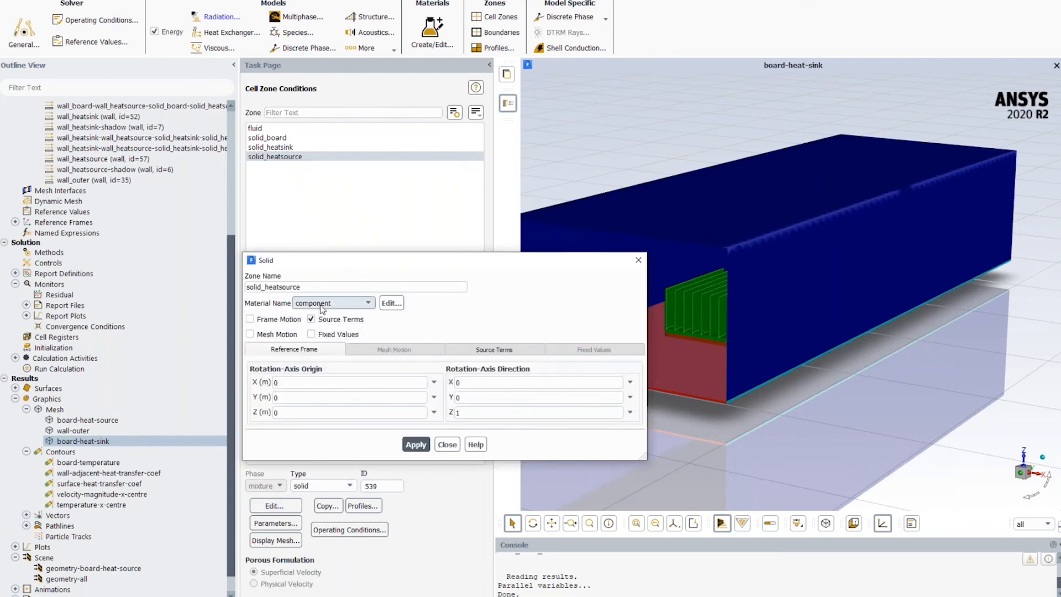
- Open the energy source term of solid_heatsource and show its expression in the Expression Editor
{"action": "left_click", "coordinate": [474, 349]}
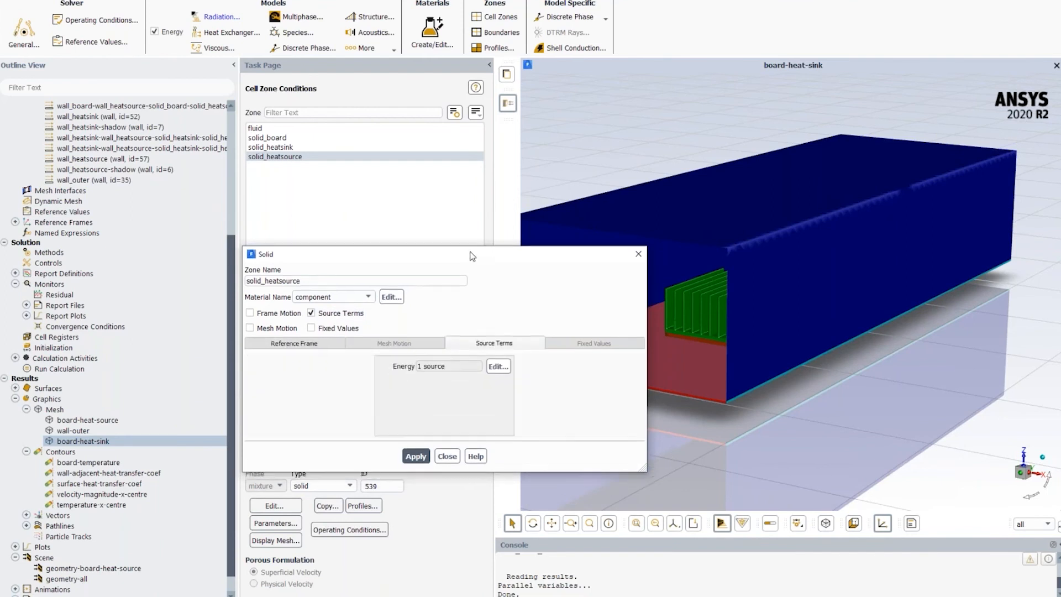
{"action": "left_click_drag", "start_coordinate": [472, 256], "coordinate": [432, 189]}
{"action": "left_click", "coordinate": [449, 298]}
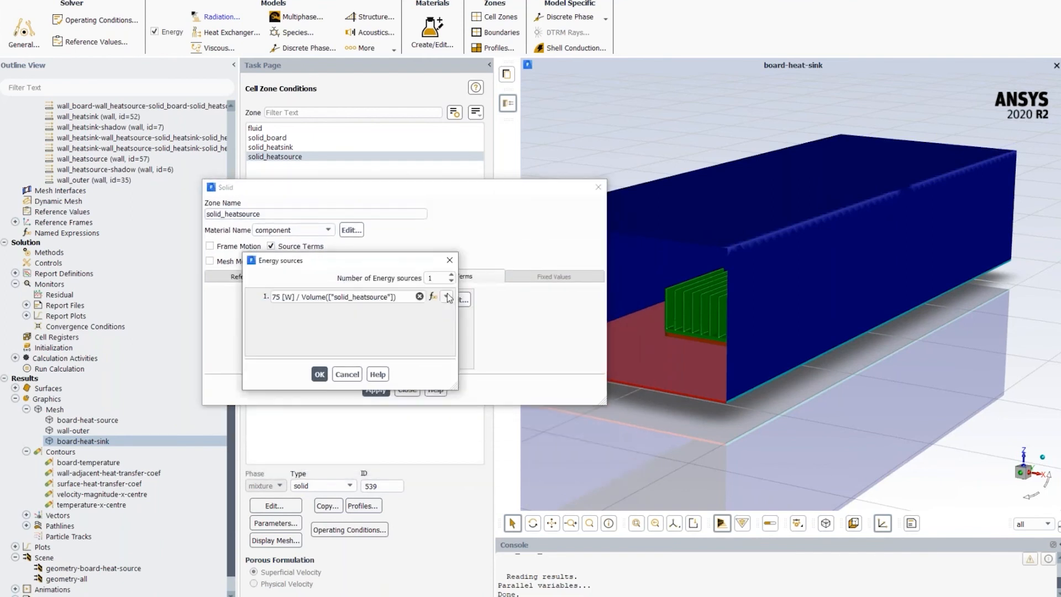
{"action": "left_click", "coordinate": [397, 297]}
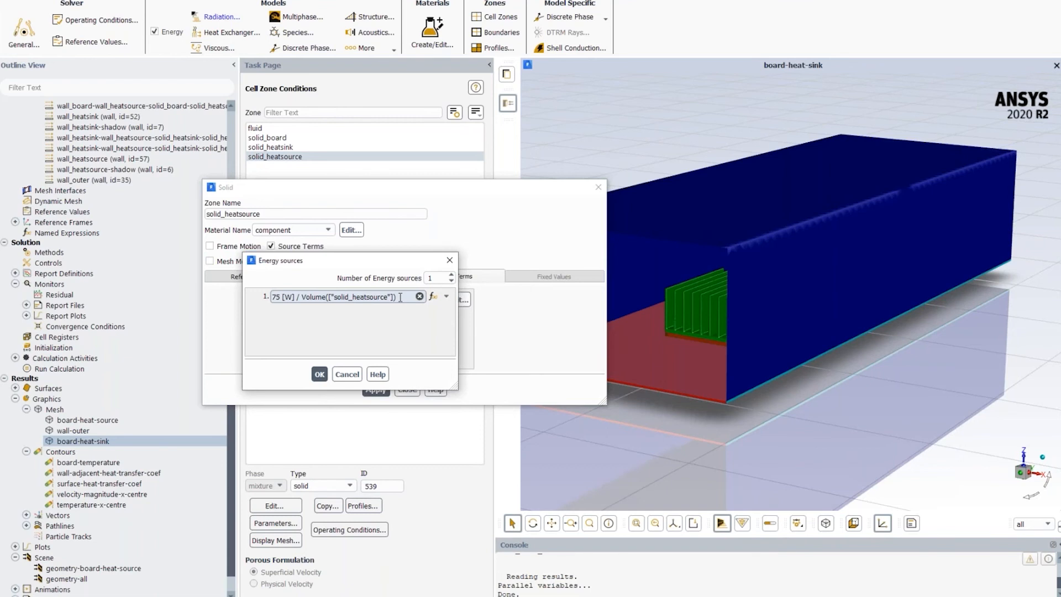
{"action": "left_click", "coordinate": [433, 296]}
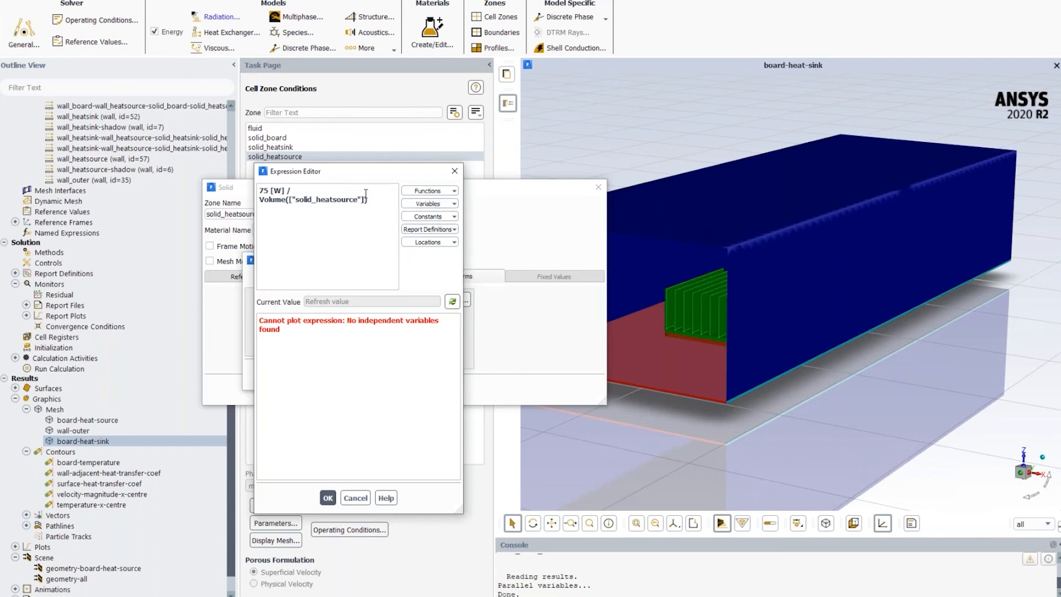
- Examine the variables and reduction functions available for the energy source expression, and leave the expression and energy sources without changes
{"action": "left_click", "coordinate": [440, 207]}
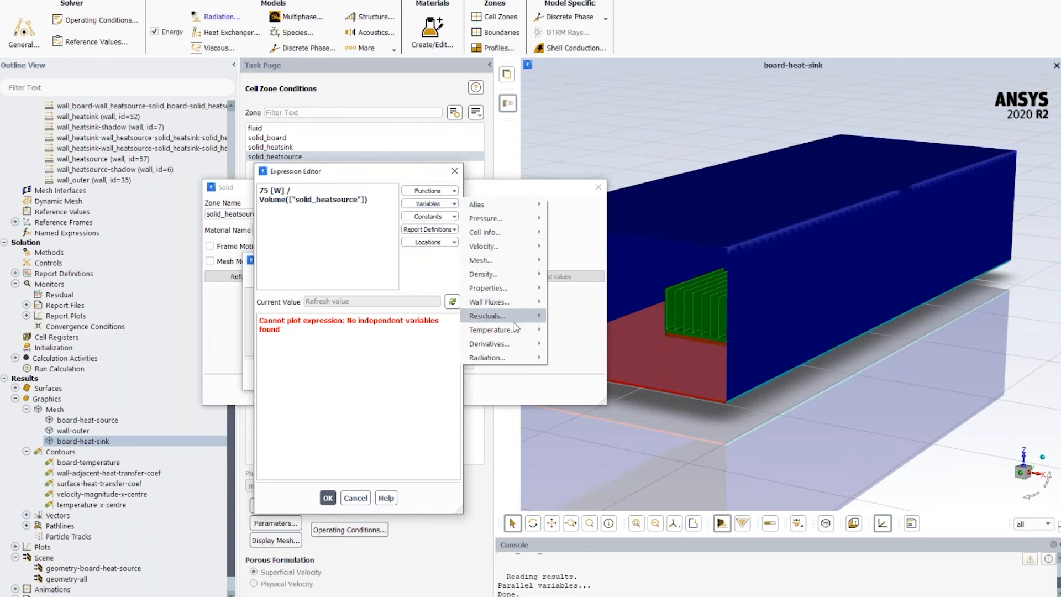
{"action": "mouse_move", "coordinate": [517, 330]}
{"action": "mouse_move", "coordinate": [519, 277]}
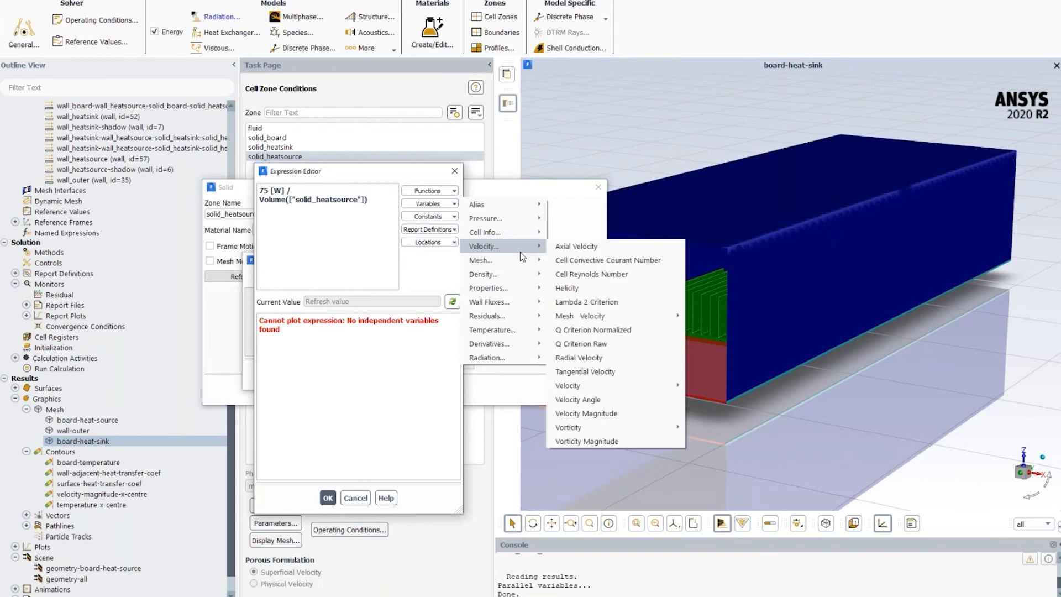
{"action": "mouse_move", "coordinate": [522, 234]}
{"action": "left_click", "coordinate": [443, 189]}
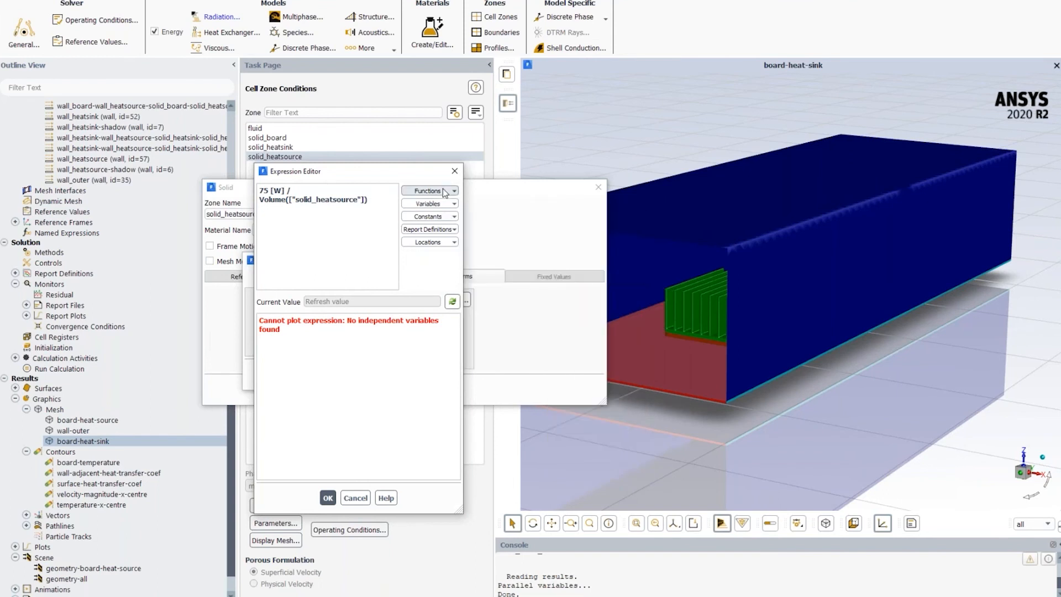
{"action": "left_click", "coordinate": [443, 189]}
{"action": "mouse_move", "coordinate": [494, 222]}
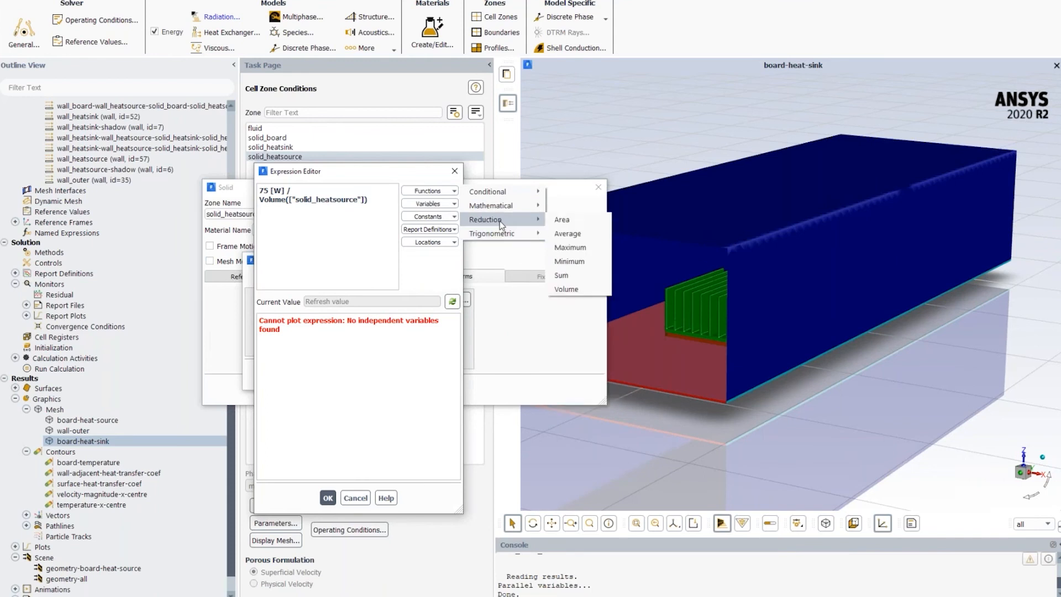
{"action": "left_click", "coordinate": [407, 173]}
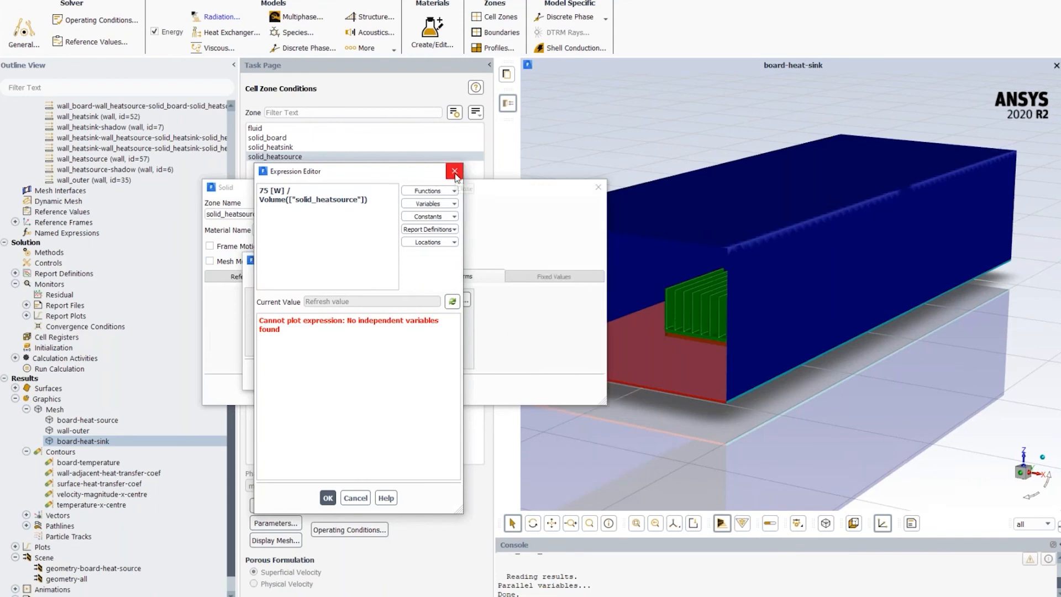
{"action": "left_click", "coordinate": [455, 172]}
{"action": "left_click", "coordinate": [348, 375]}
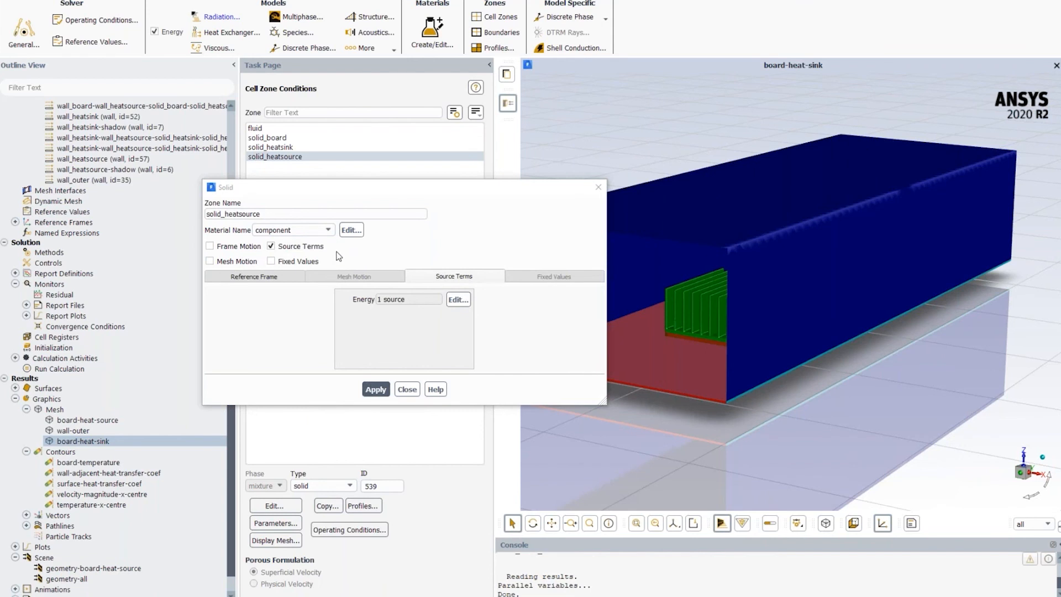
- Check the material choices for the solid_heatsource zone and close its settings
{"action": "left_click", "coordinate": [331, 231]}
{"action": "left_click", "coordinate": [391, 233]}
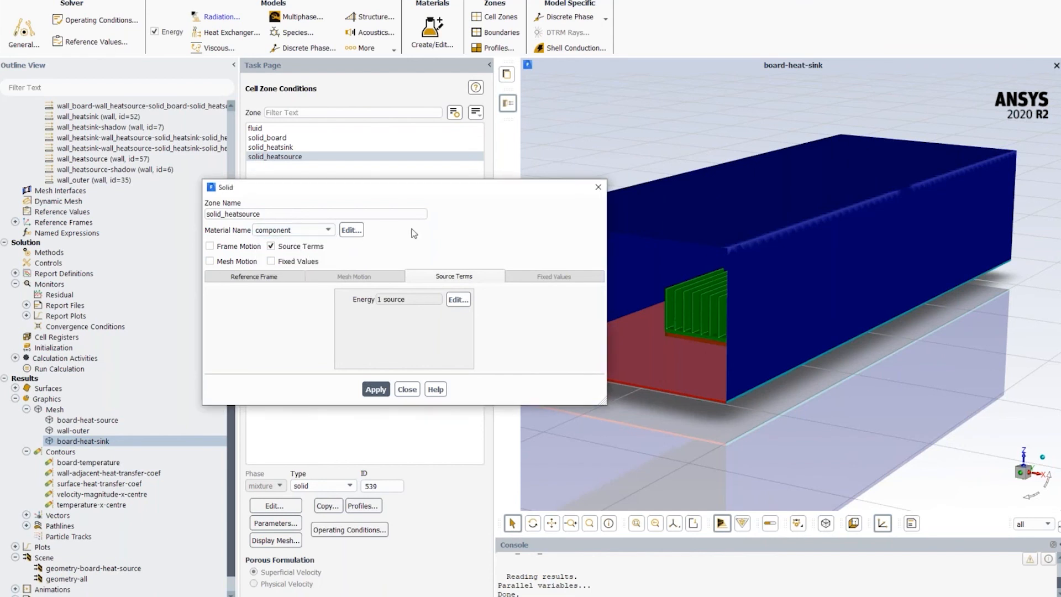
{"action": "left_click", "coordinate": [407, 389]}
- Go to the boundary conditions, pick the wall_outer zone in the model, and open its full wall settings at the thermal conditions
{"action": "left_click", "coordinate": [495, 33]}
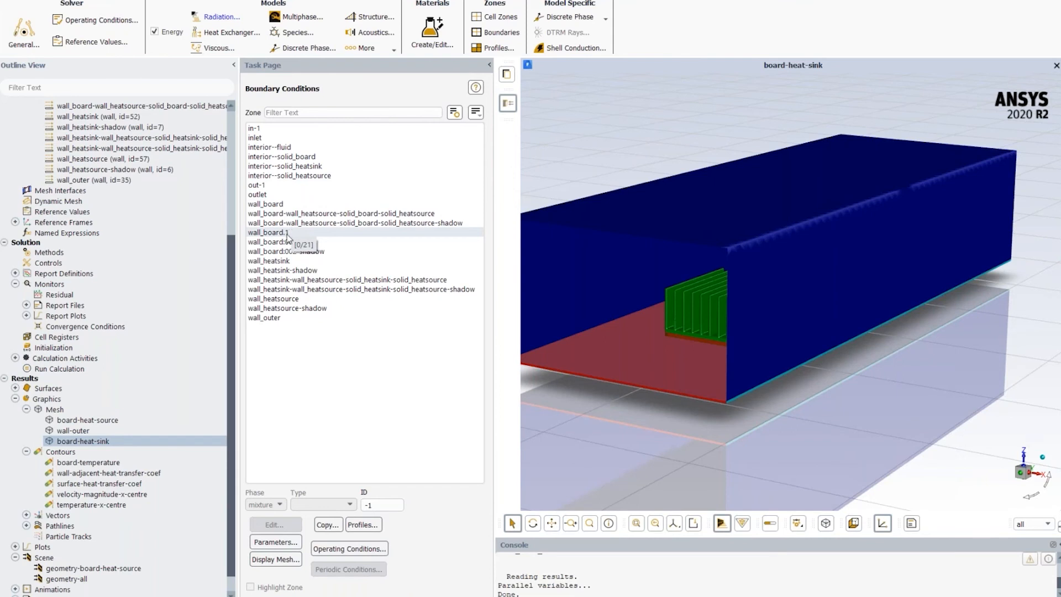
{"action": "left_click", "coordinate": [678, 210]}
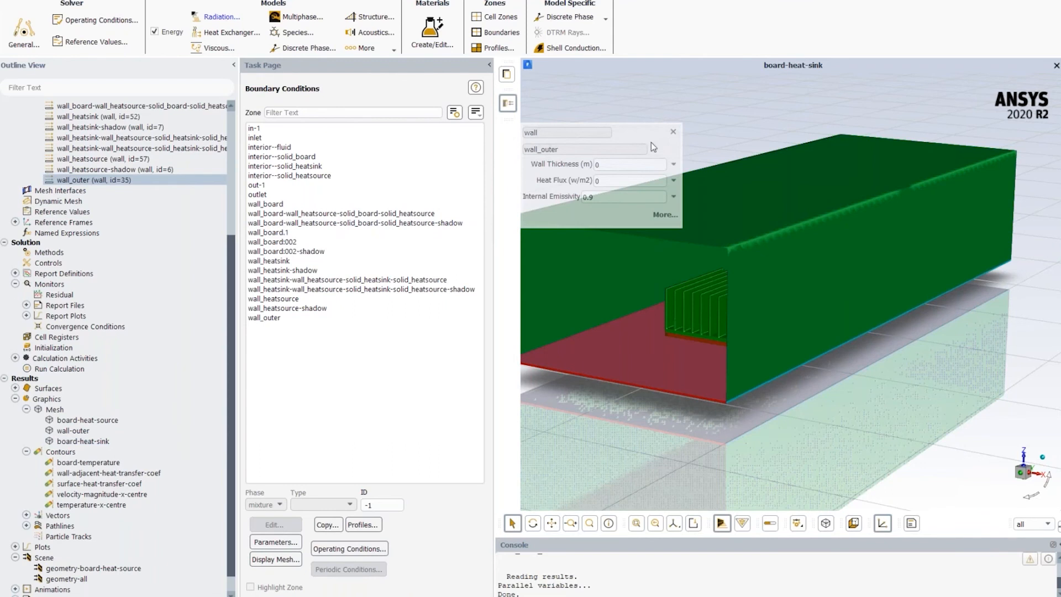
{"action": "left_click", "coordinate": [665, 215]}
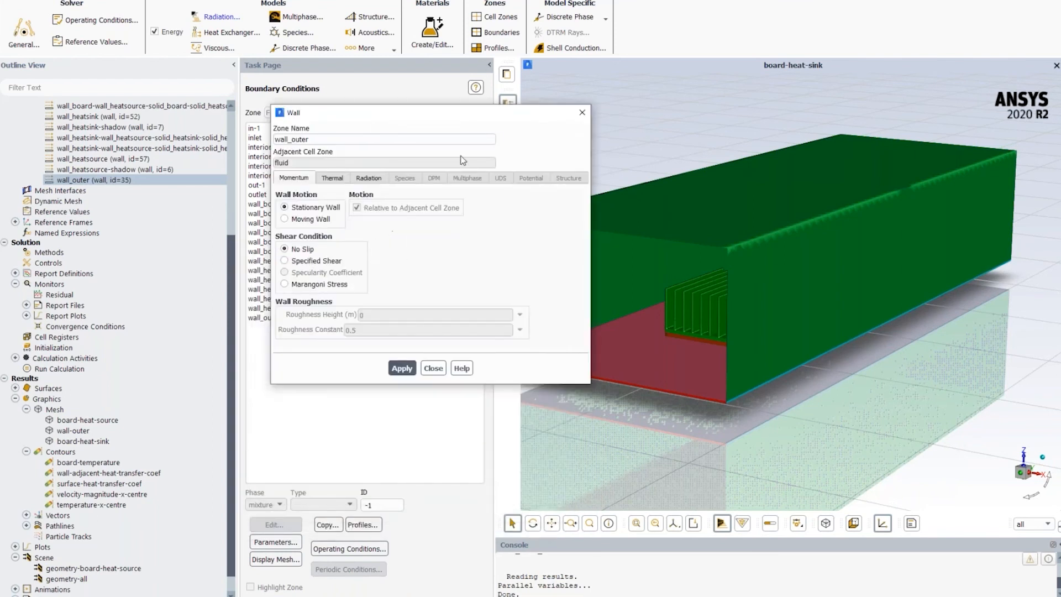
{"action": "left_click", "coordinate": [334, 180]}
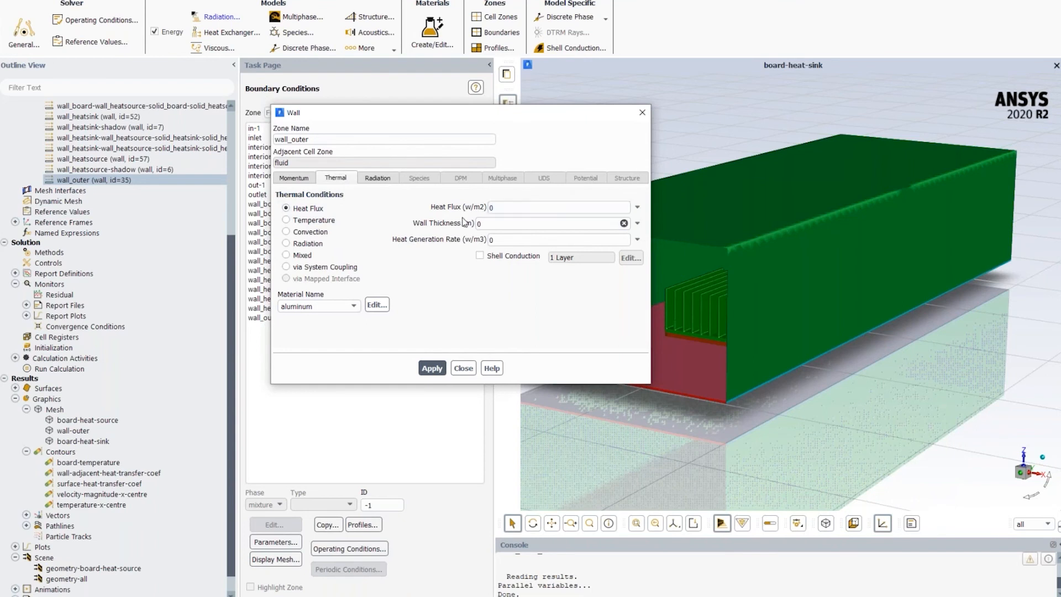
- Examine the inputs of the Temperature, Convection, Radiation and Mixed thermal conditions for wall_outer, and return the selection to Heat Flux
{"action": "left_click", "coordinate": [302, 221]}
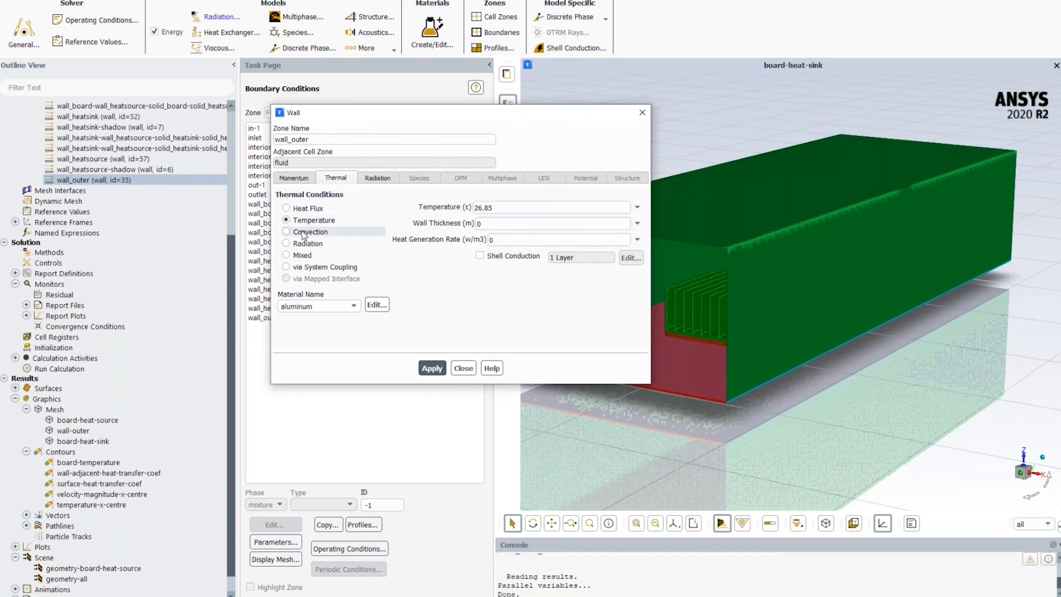
{"action": "left_click", "coordinate": [303, 233]}
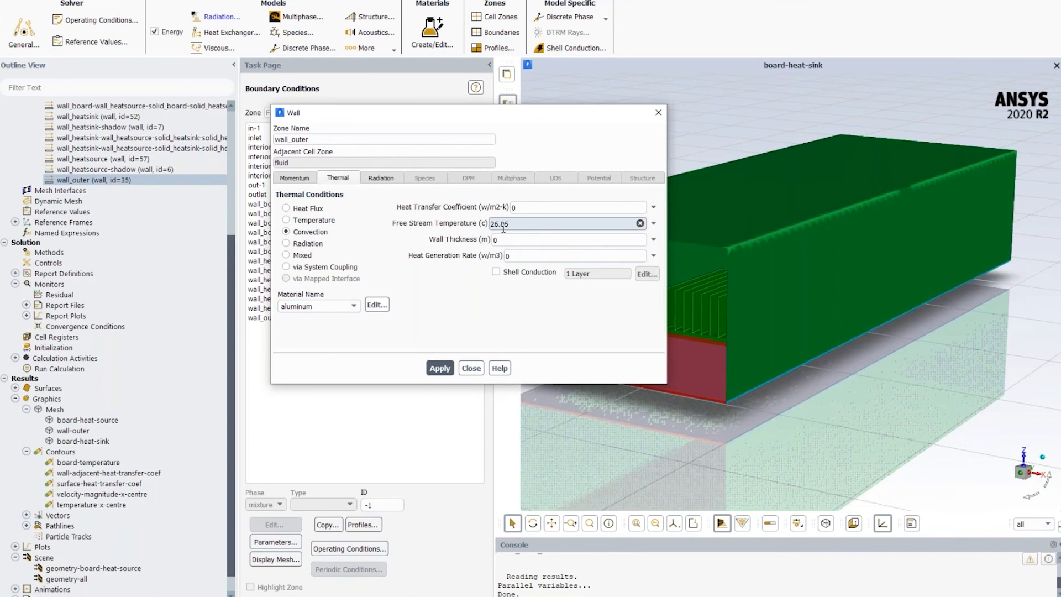
{"action": "left_click", "coordinate": [312, 245]}
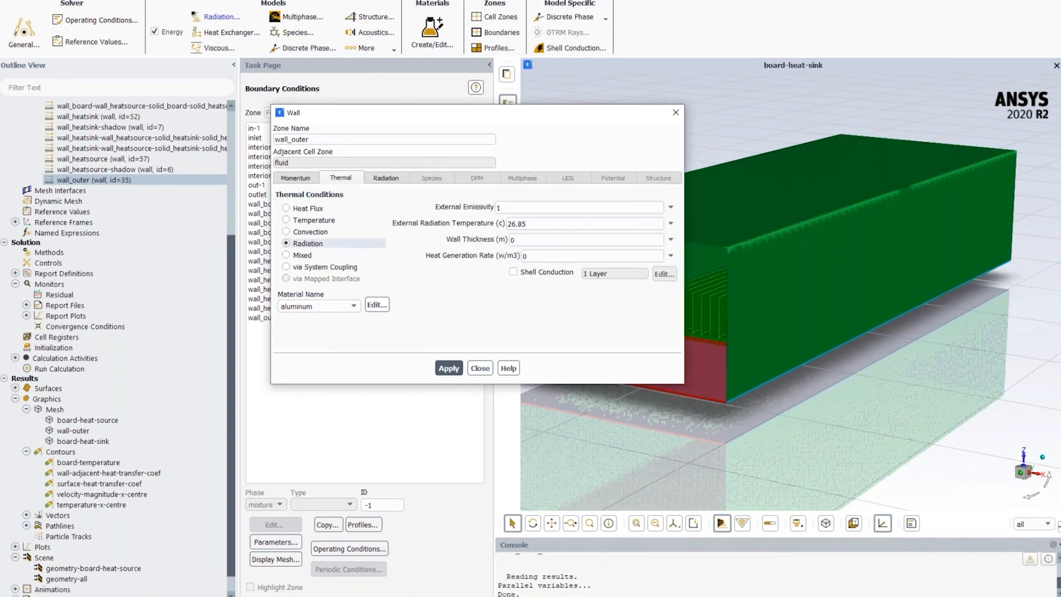
{"action": "left_click", "coordinate": [300, 256]}
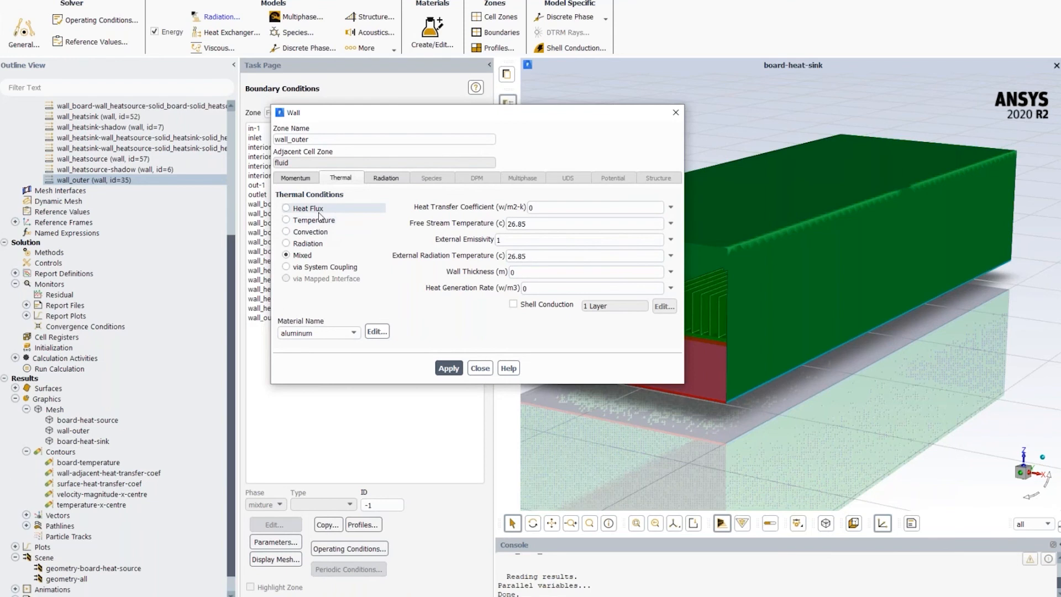
{"action": "left_click", "coordinate": [319, 215]}
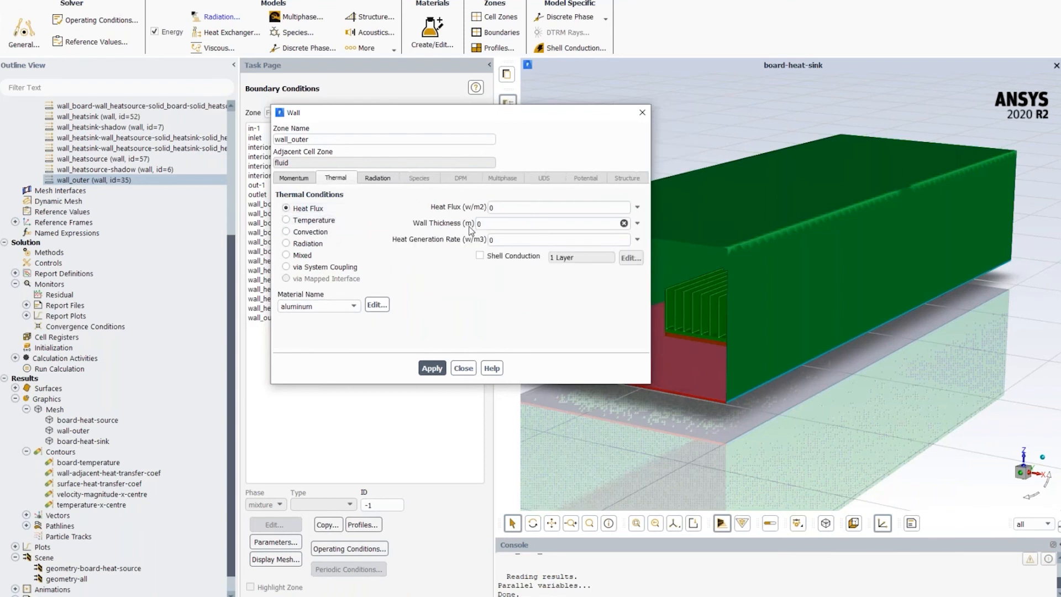
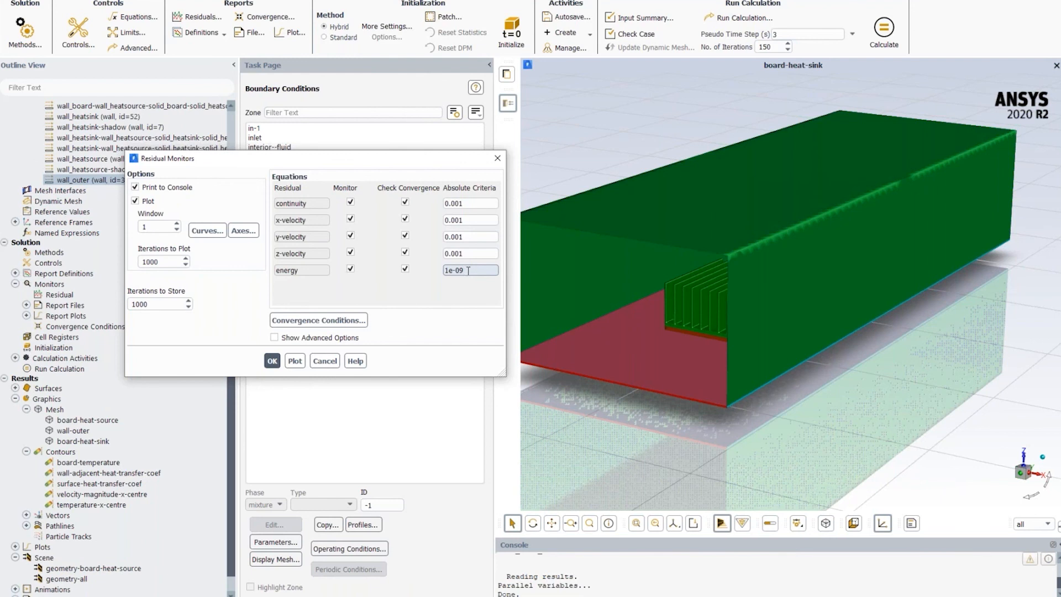
- Check the absolute convergence criterion of the energy equation in the residual monitors and close them without changes
{"action": "left_click_drag", "start_coordinate": [465, 270], "coordinate": [444, 267]}
{"action": "left_click", "coordinate": [465, 270]}
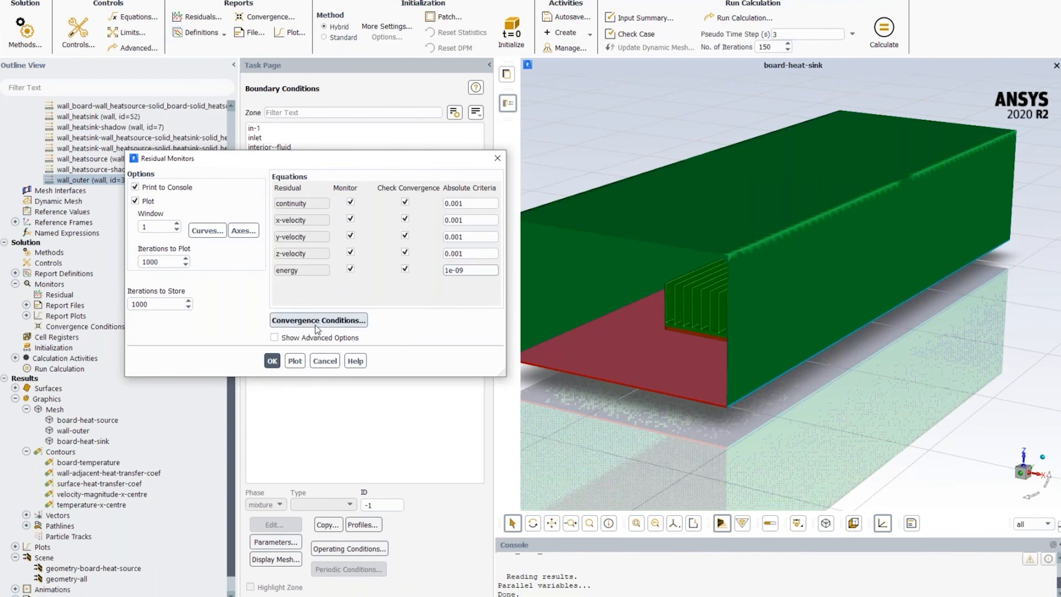
{"action": "left_click", "coordinate": [326, 361]}
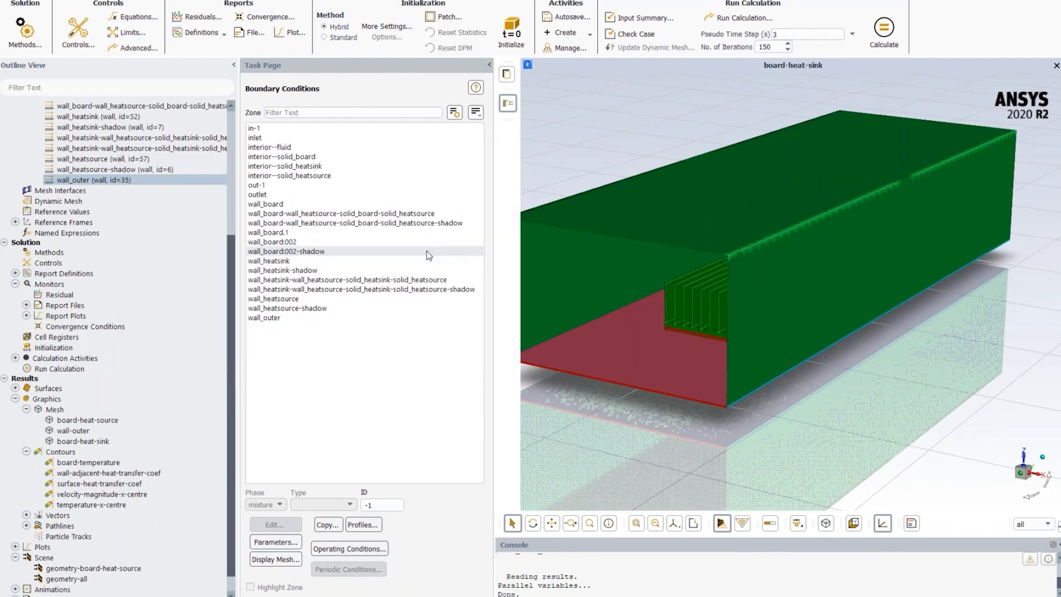
- Go to the run calculation settings and examine the user-specified pseudo time steps of the fluid and solid time scales
{"action": "left_click", "coordinate": [735, 18]}
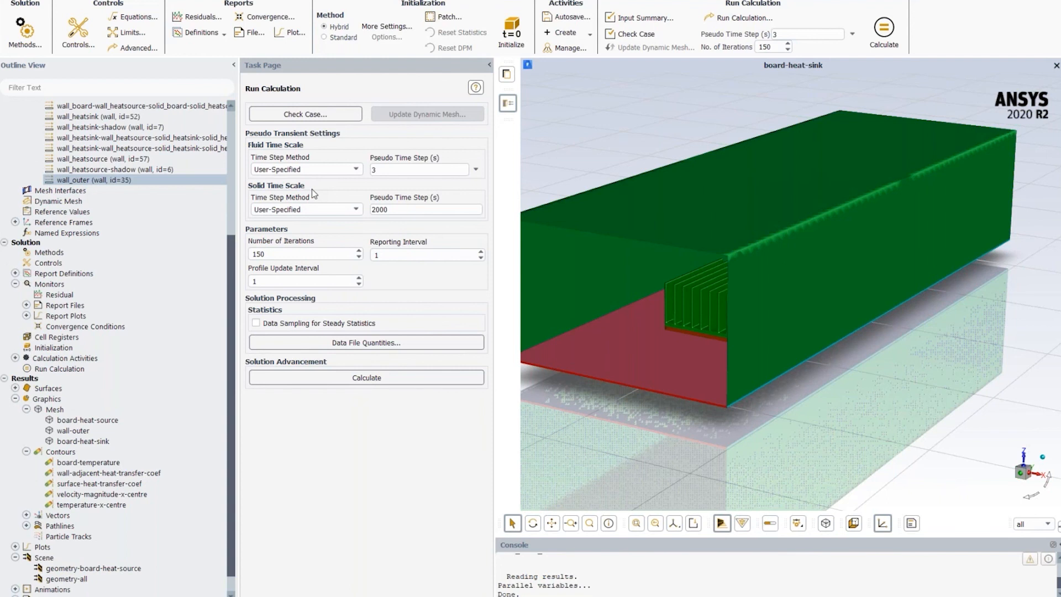
{"action": "double_click", "coordinate": [391, 170]}
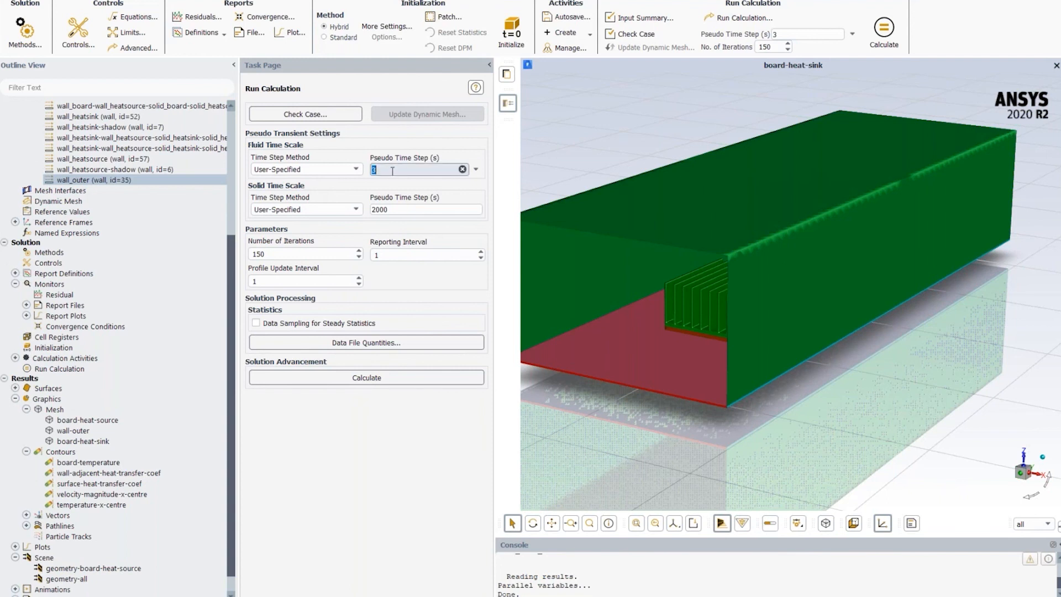
{"action": "double_click", "coordinate": [398, 209]}
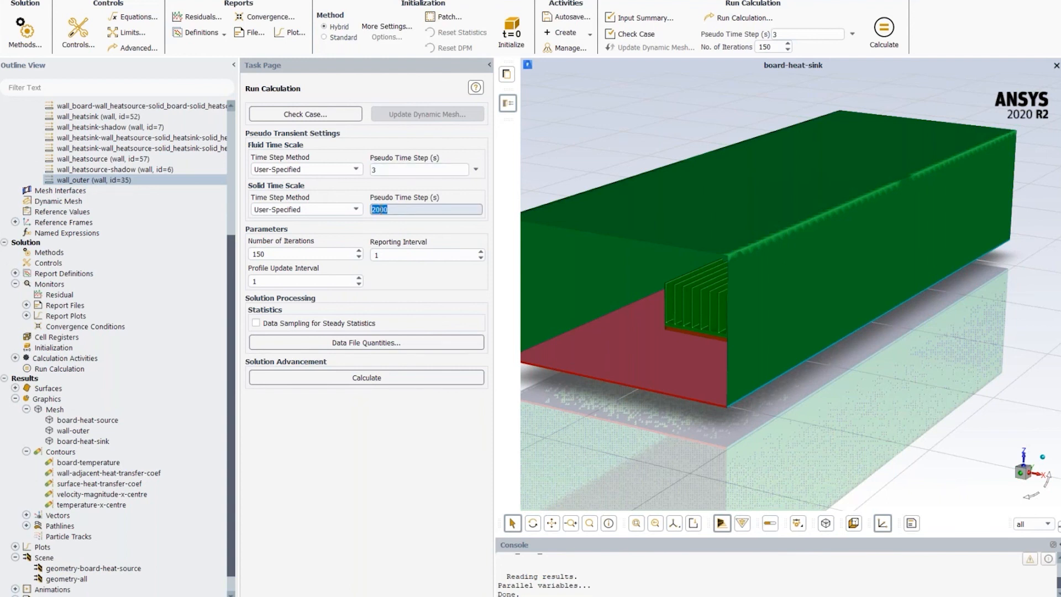
{"action": "left_click", "coordinate": [389, 210]}
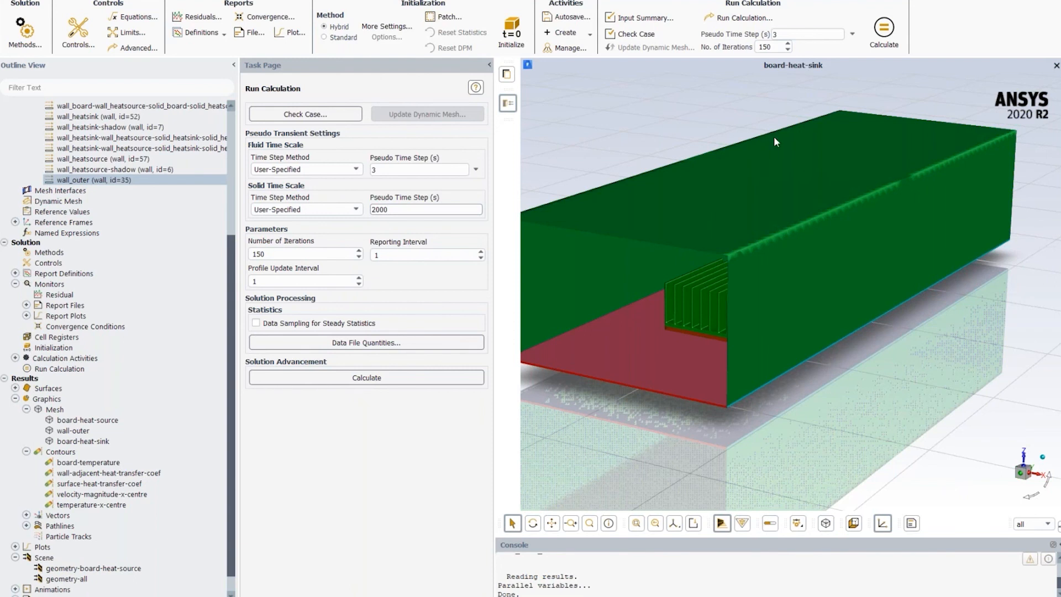
{"action": "scroll", "coordinate": [767, 273], "scroll_direction": "down", "scroll_amount": 4}
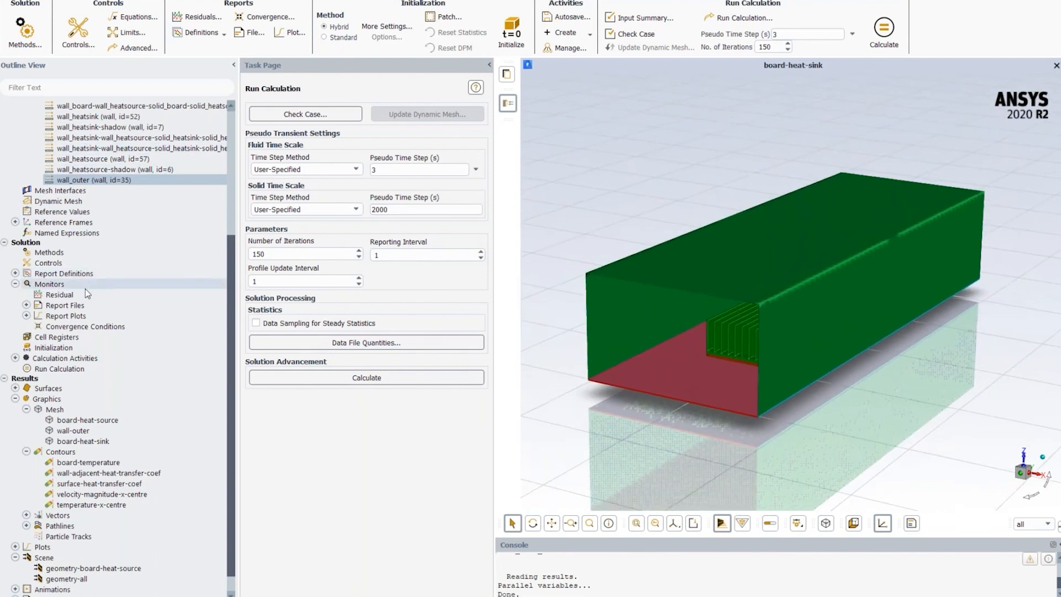
- Plot the scaled residuals of the solution from the residual monitors and close the monitor settings
{"action": "double_click", "coordinate": [65, 296]}
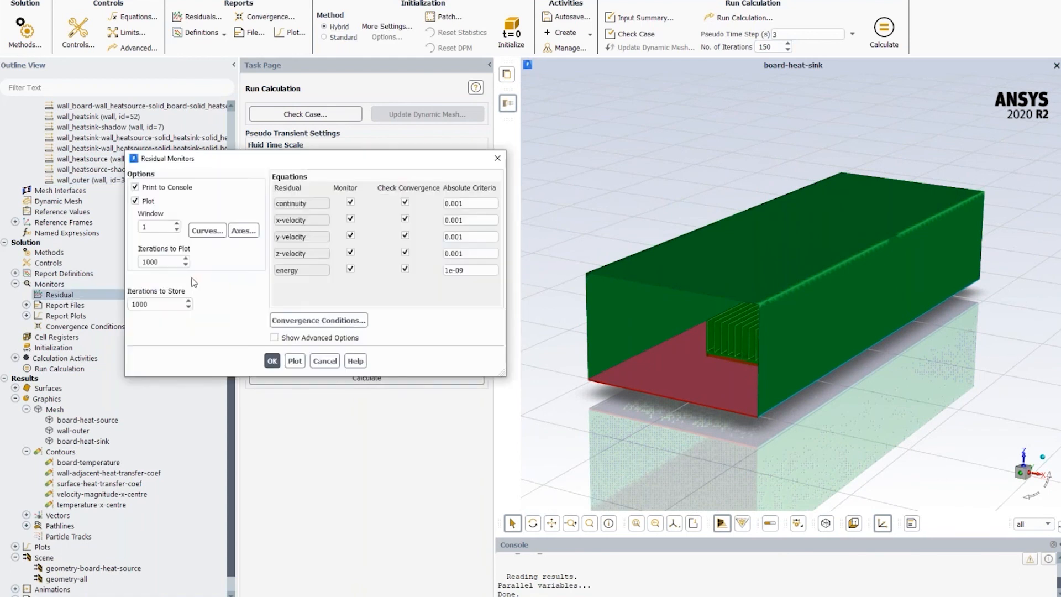
{"action": "left_click", "coordinate": [295, 361]}
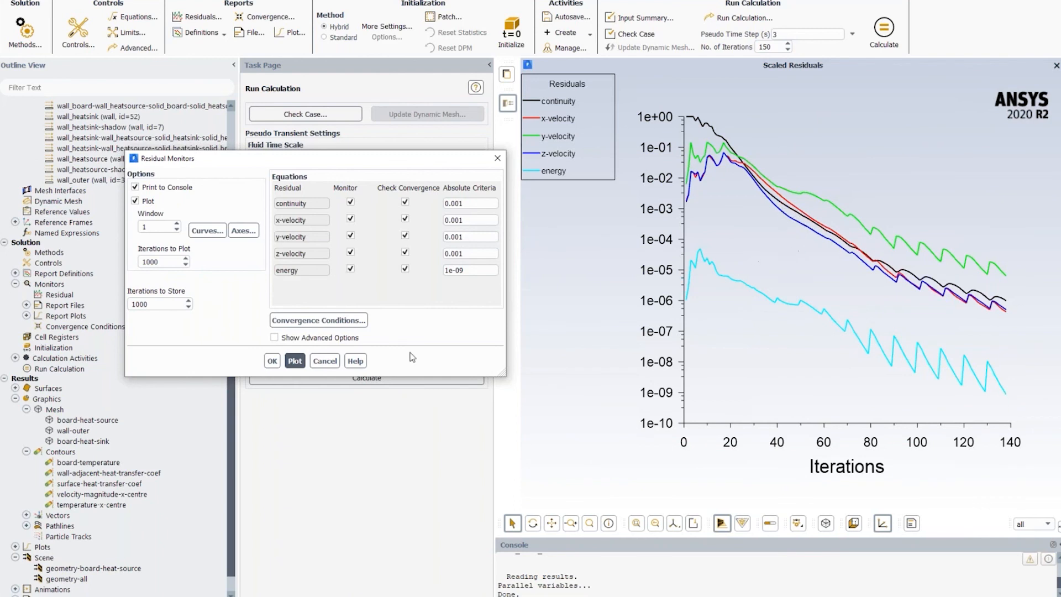
{"action": "left_click", "coordinate": [325, 362]}
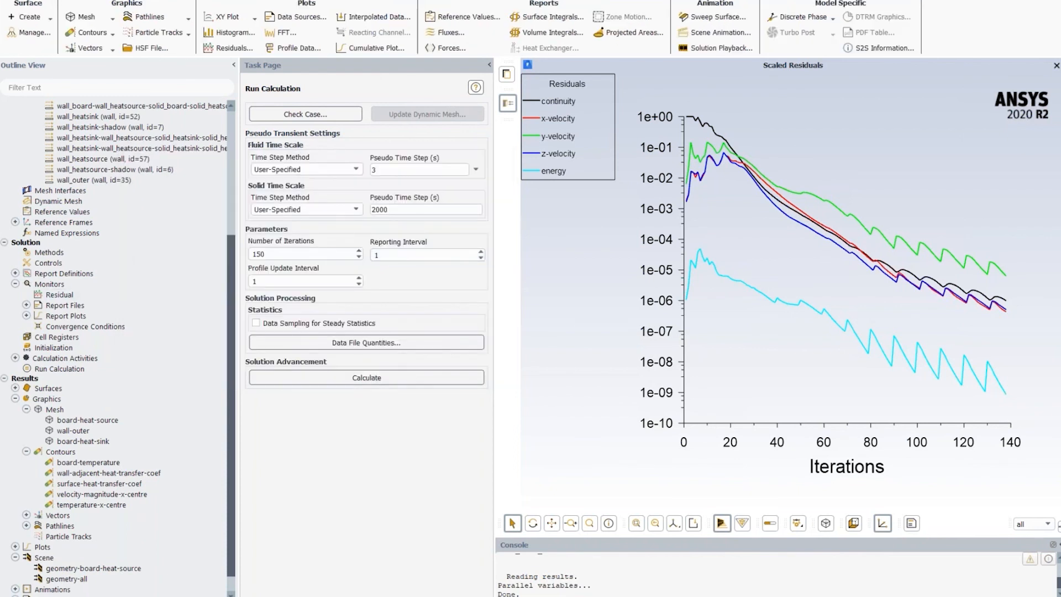
- Compute a mass flow rate flux report for only the inlet and outlet boundaries
{"action": "left_click", "coordinate": [446, 32]}
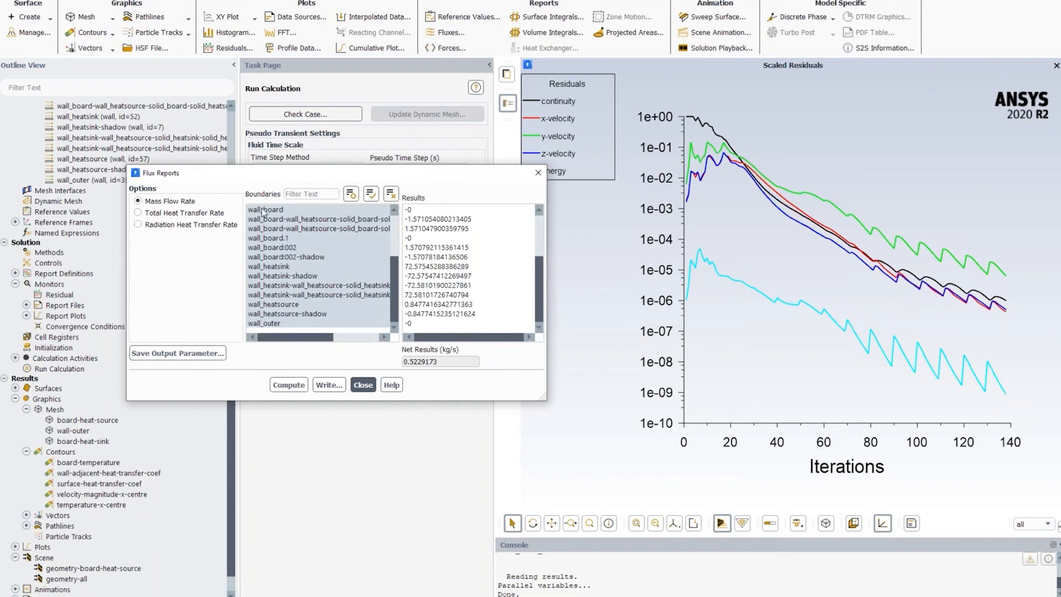
{"action": "left_click", "coordinate": [391, 194]}
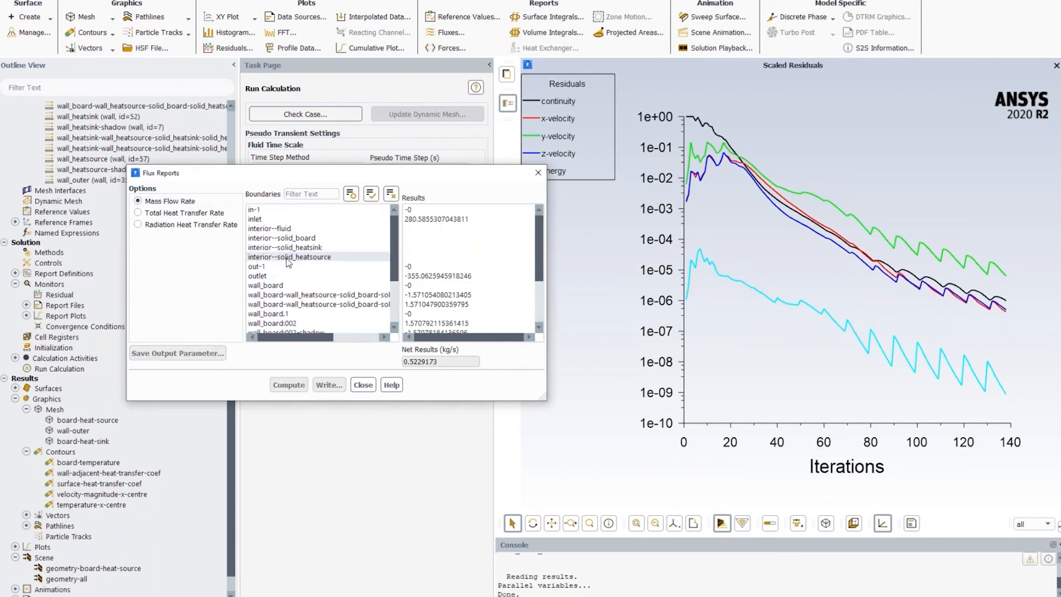
{"action": "left_click", "coordinate": [274, 219]}
{"action": "left_click", "coordinate": [273, 275]}
{"action": "left_click", "coordinate": [287, 384]}
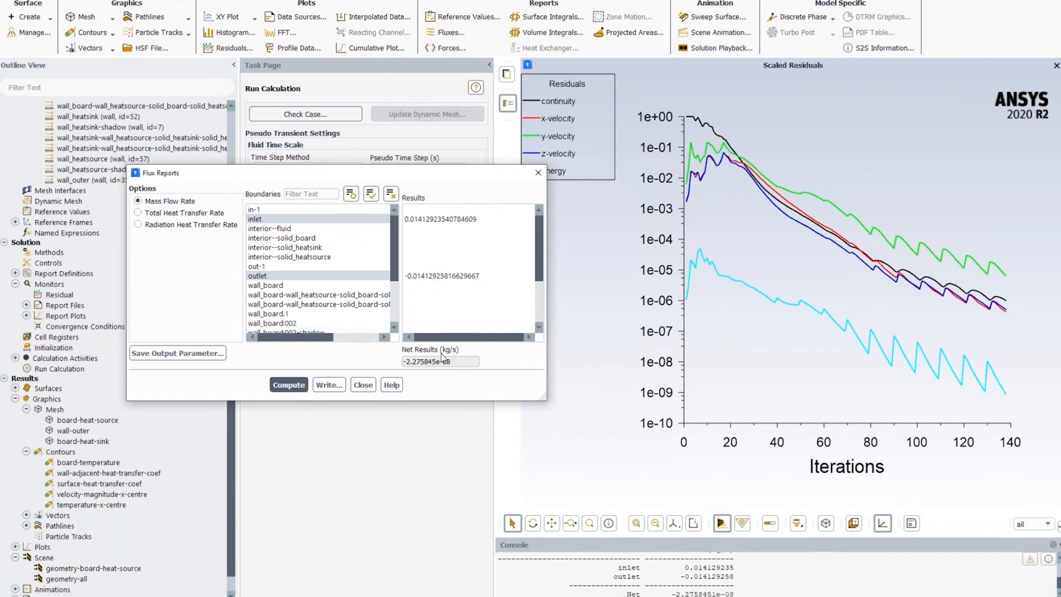
- Compute the total heat transfer rate over all boundaries except the four interior zones, review the results and close the flux report
{"action": "left_click", "coordinate": [178, 213]}
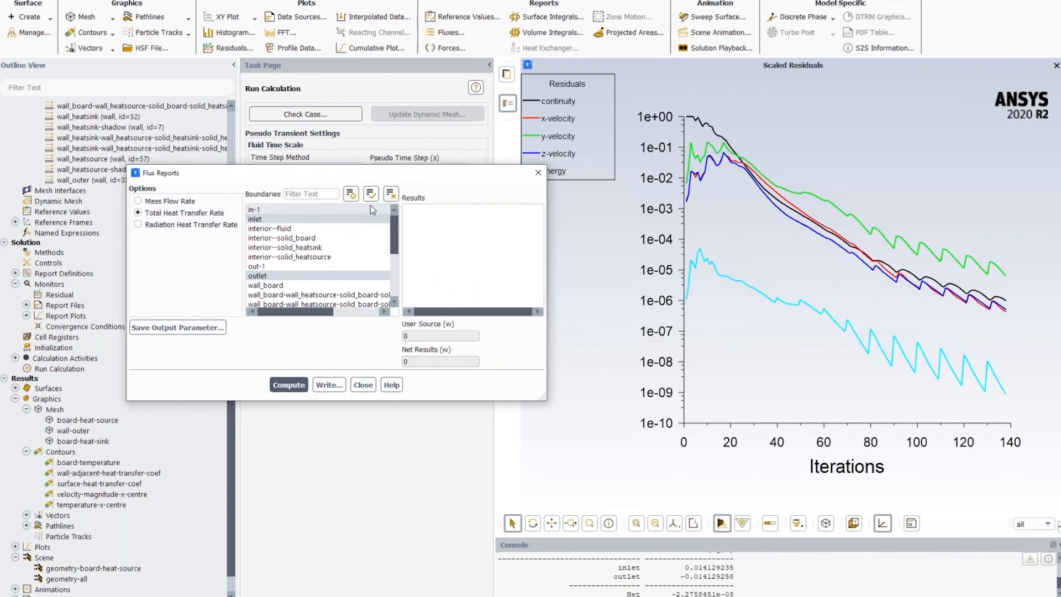
{"action": "left_click", "coordinate": [390, 193]}
{"action": "left_click", "coordinate": [371, 193]}
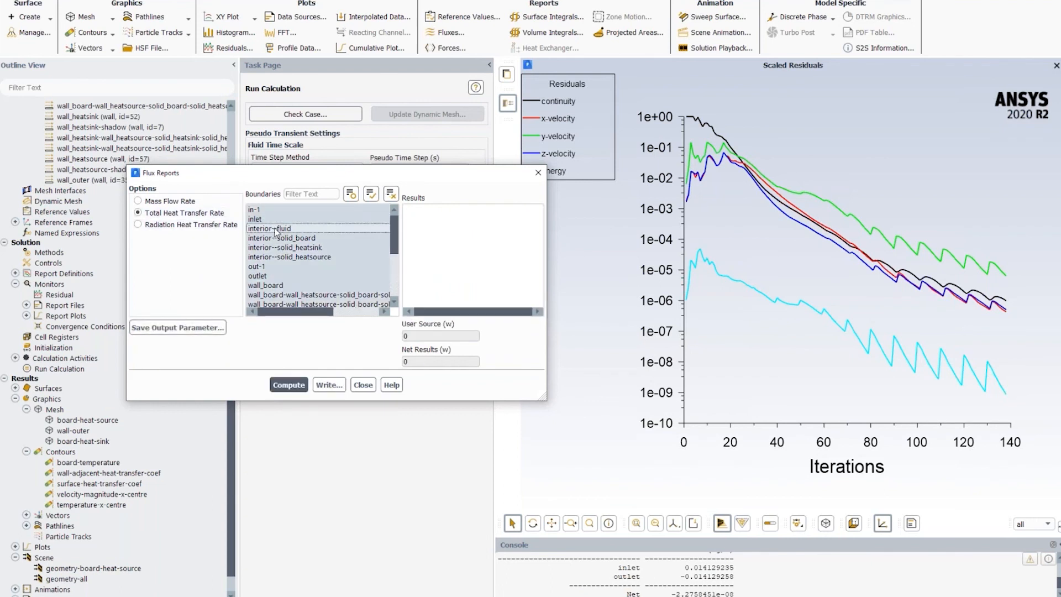
{"action": "left_click_drag", "start_coordinate": [275, 228], "coordinate": [280, 257]}
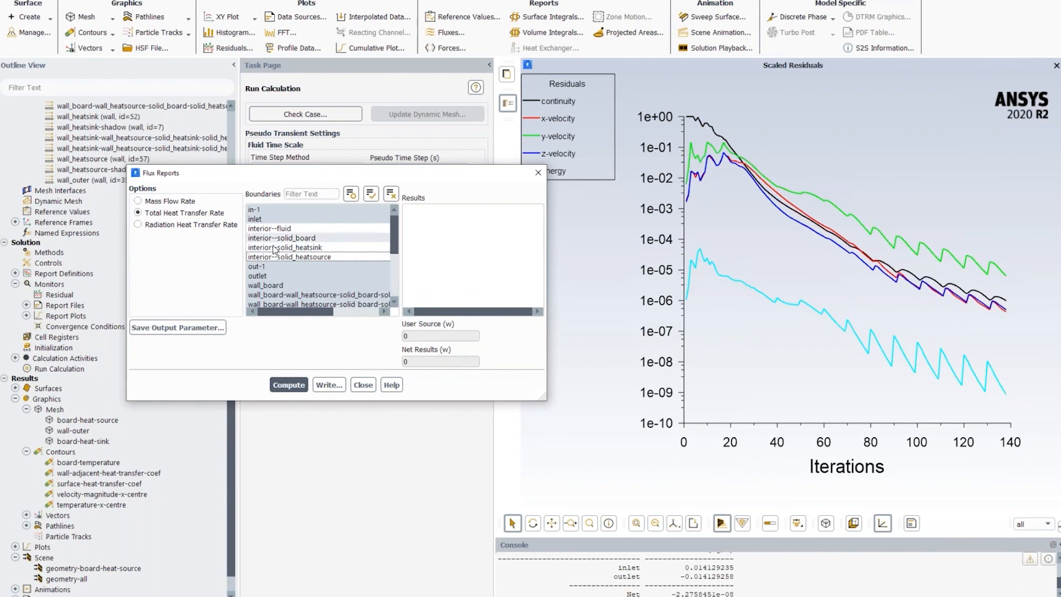
{"action": "left_click", "coordinate": [289, 385]}
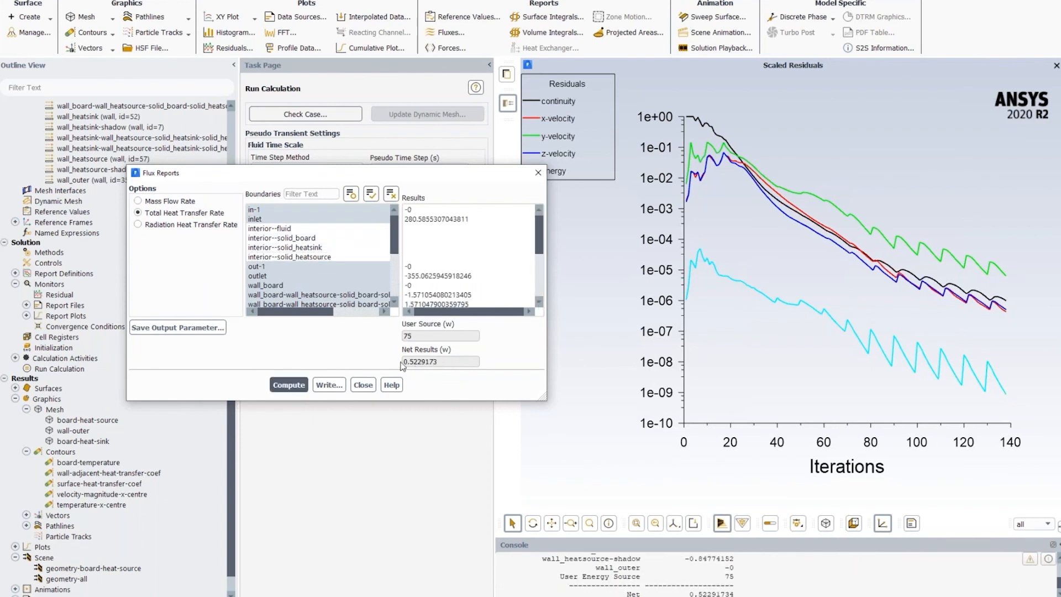
{"action": "mouse_move", "coordinate": [539, 235]}
{"action": "left_mouse_down"}
{"action": "mouse_move", "coordinate": [537, 293]}
{"action": "mouse_move", "coordinate": [540, 241]}
{"action": "left_mouse_up"}
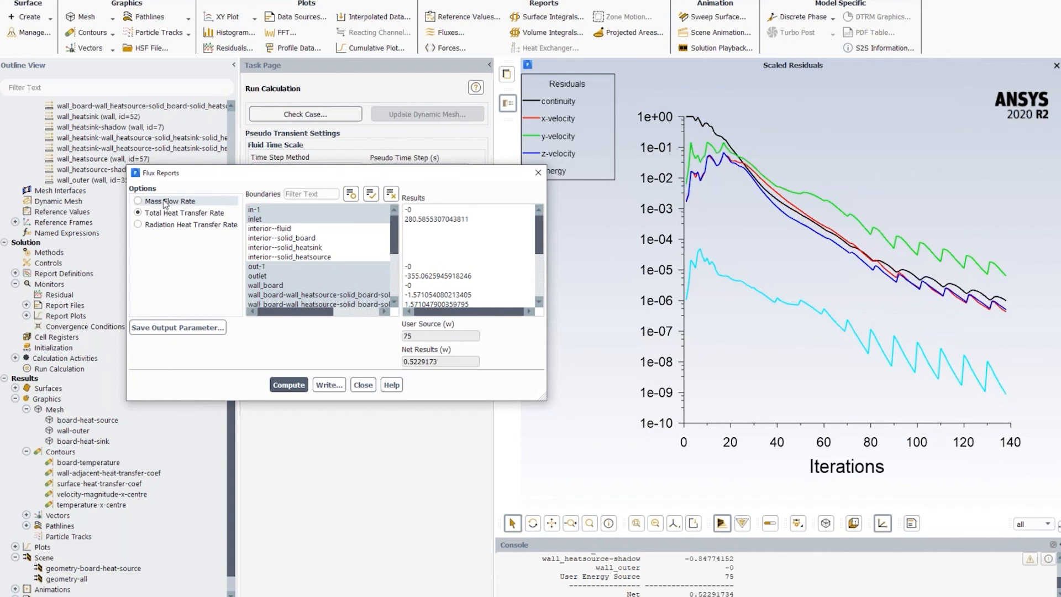
{"action": "left_click", "coordinate": [363, 385]}
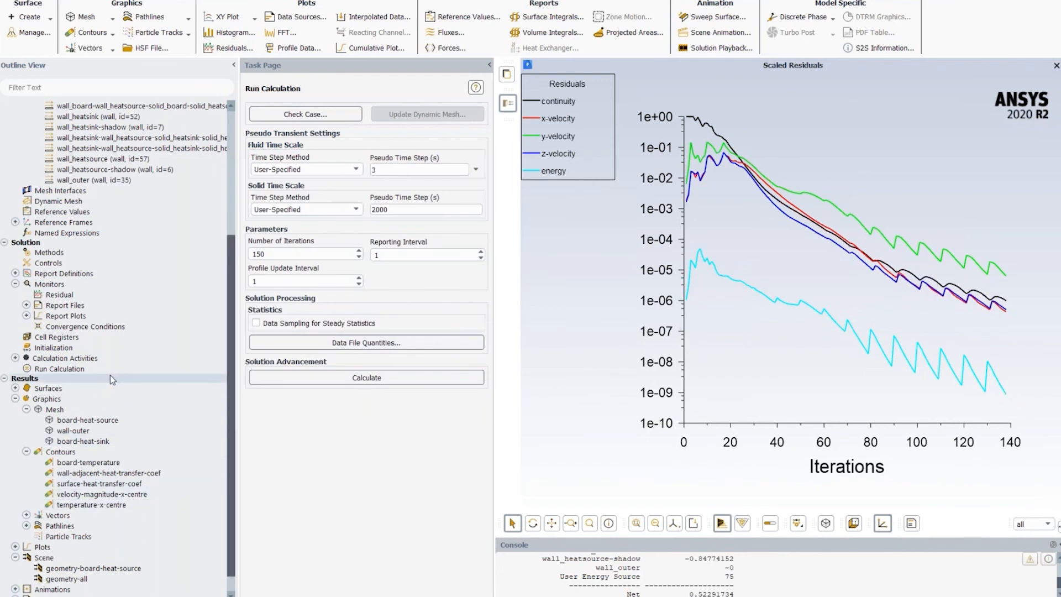
- Display the temperature-x-centre contour, followed by the velocity-magnitude-x-centre contour
{"action": "right_click", "coordinate": [64, 504]}
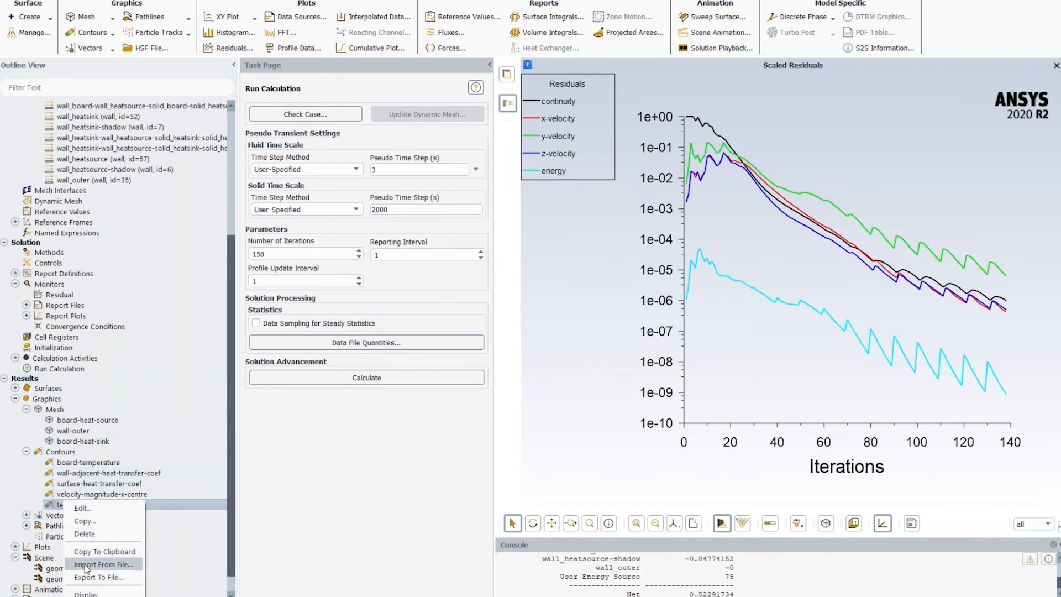
{"action": "left_click", "coordinate": [88, 593]}
{"action": "left_click_drag", "start_coordinate": [775, 284], "coordinate": [684, 340]}
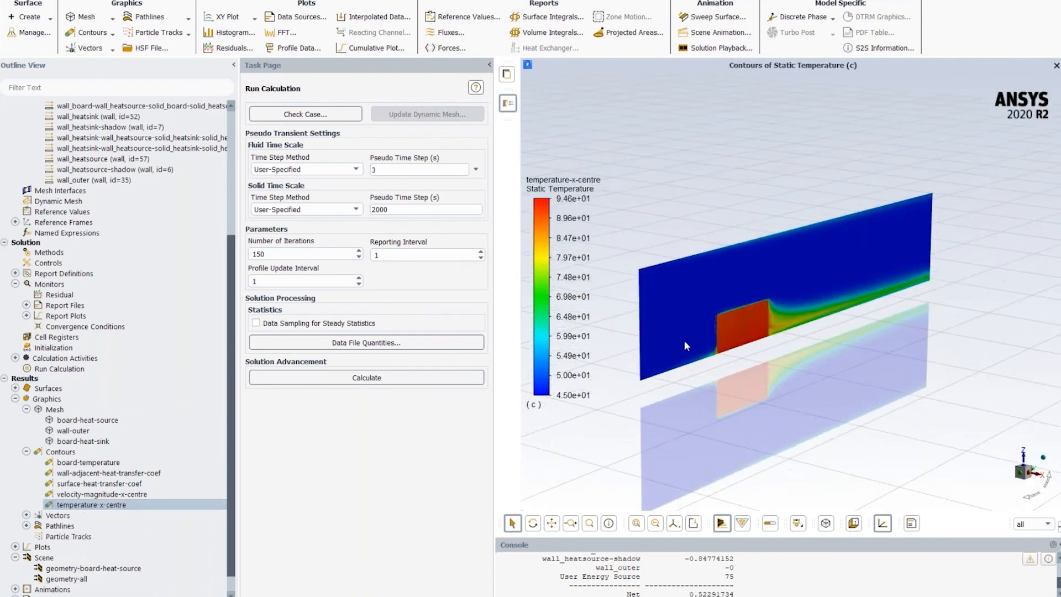
{"action": "left_click", "coordinate": [96, 493]}
{"action": "right_click", "coordinate": [96, 495]}
{"action": "left_click", "coordinate": [126, 587]}
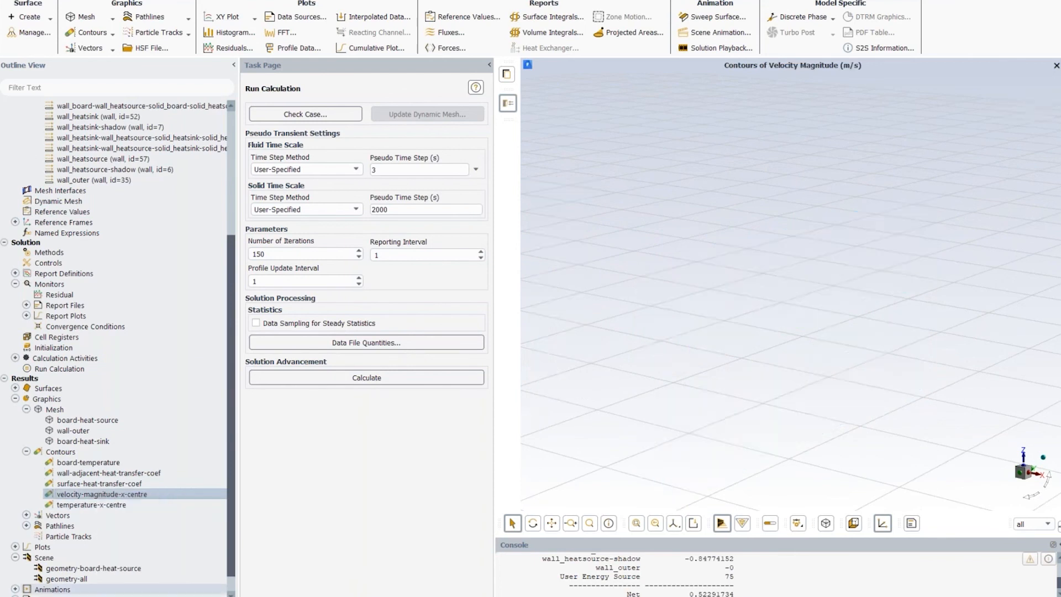
- Display the board-temperature contour and examine the temperature distribution around the heat source cutout from several angles
{"action": "left_click", "coordinate": [80, 462]}
{"action": "right_click", "coordinate": [83, 462]}
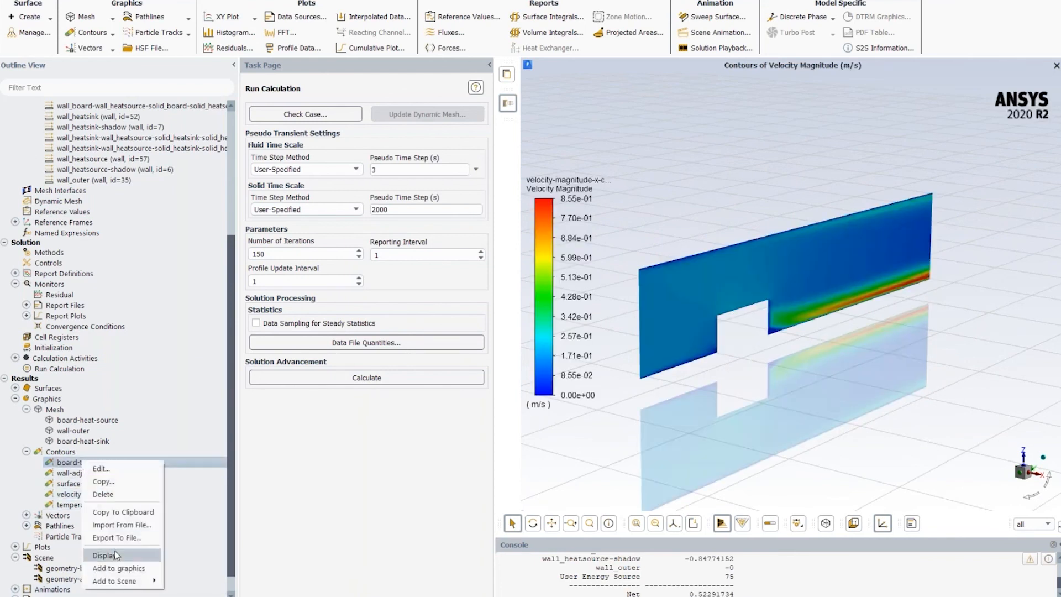
{"action": "left_click", "coordinate": [115, 555]}
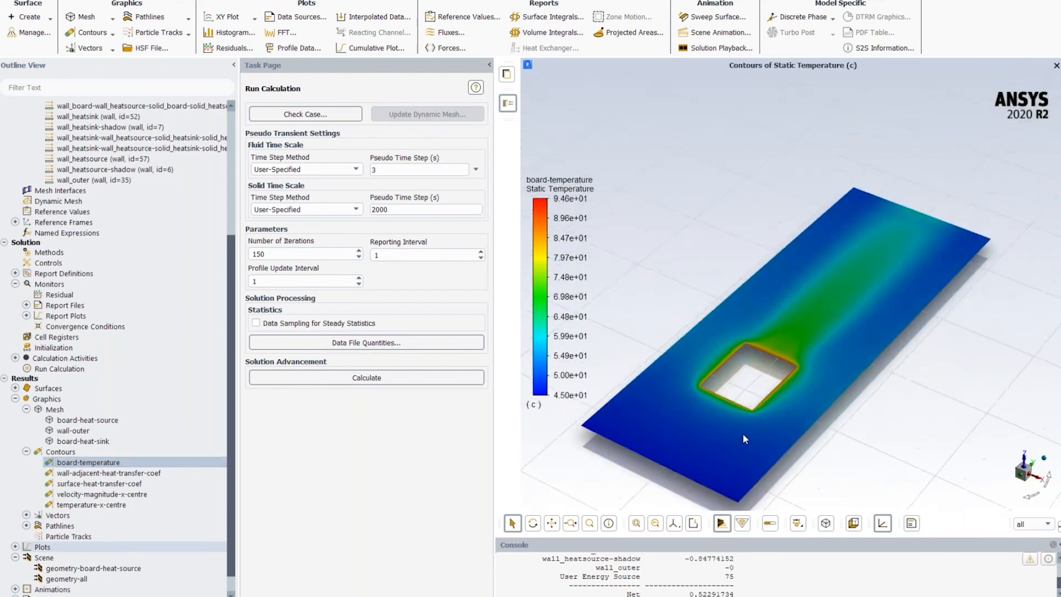
{"action": "left_click_drag", "start_coordinate": [743, 435], "coordinate": [744, 446]}
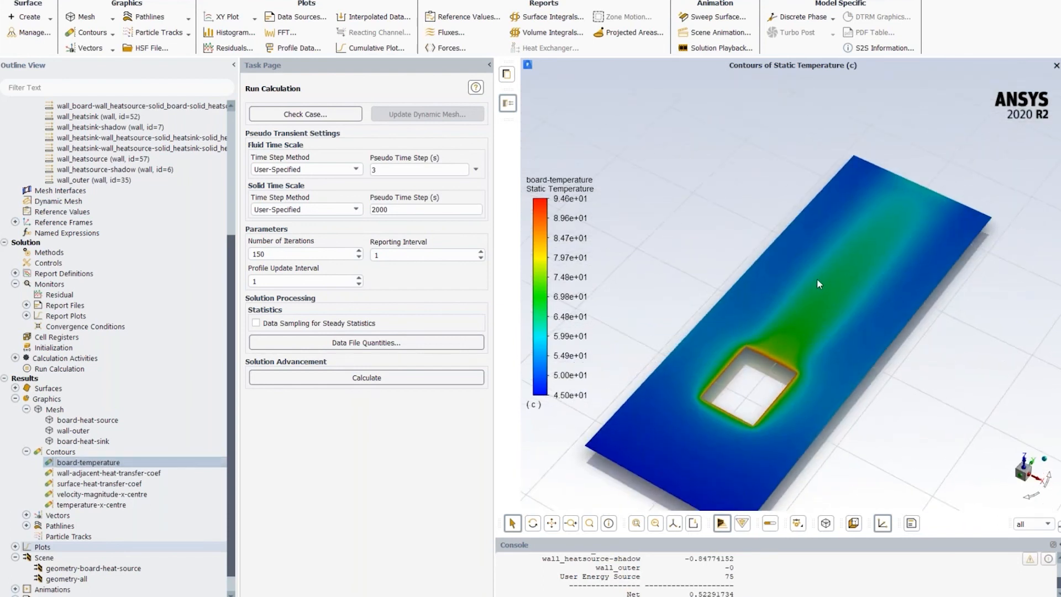
{"action": "left_click_drag", "start_coordinate": [779, 419], "coordinate": [765, 399]}
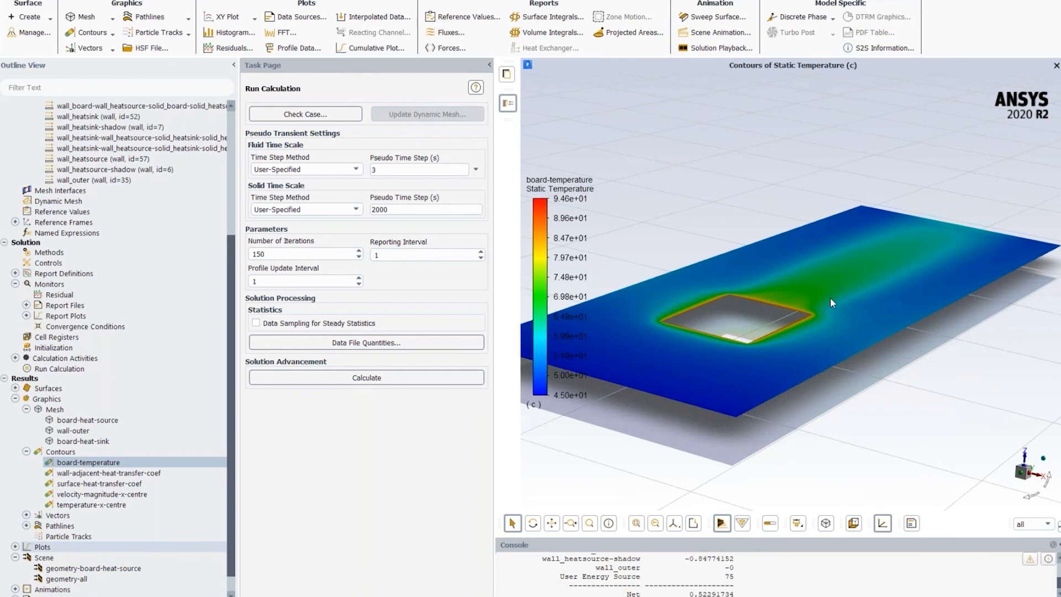
{"action": "left_click_drag", "start_coordinate": [830, 297], "coordinate": [808, 281]}
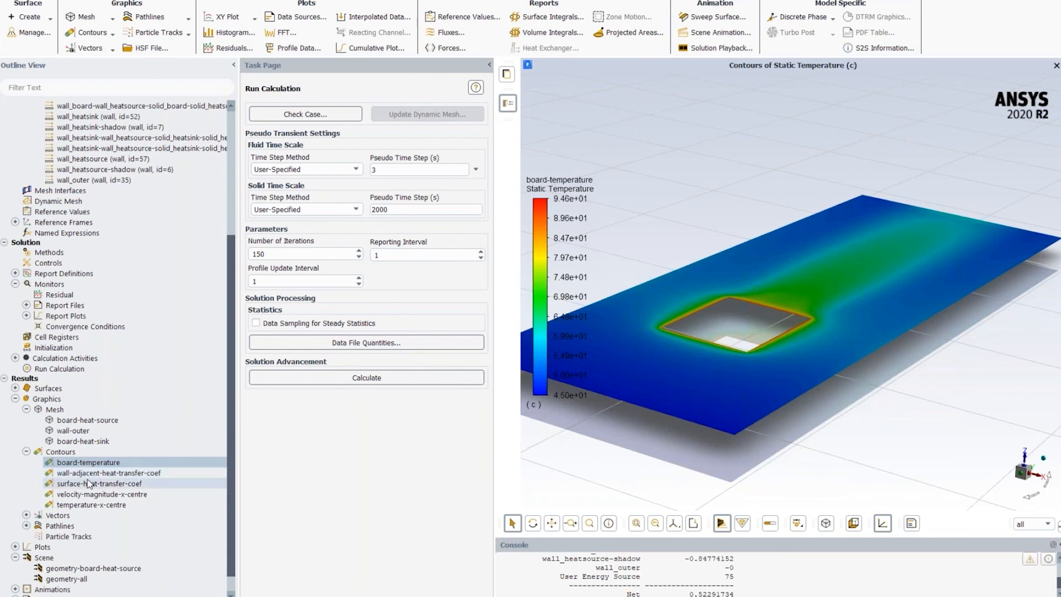
- Display the wall-adjacent-heat-transfer-coef contour and inspect the heat sink fins up close
{"action": "right_click", "coordinate": [91, 476]}
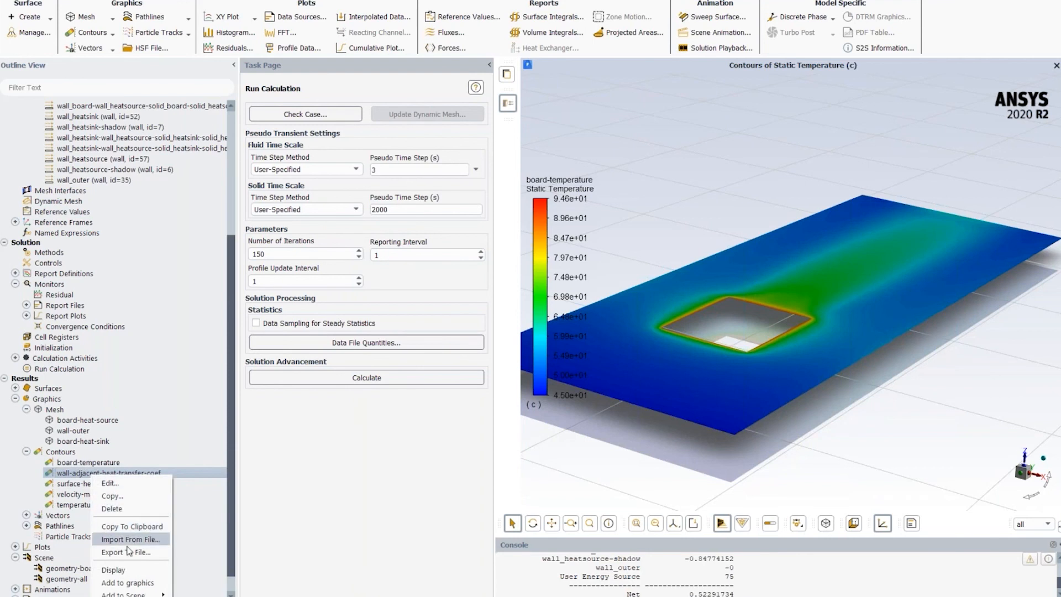
{"action": "left_click", "coordinate": [113, 569]}
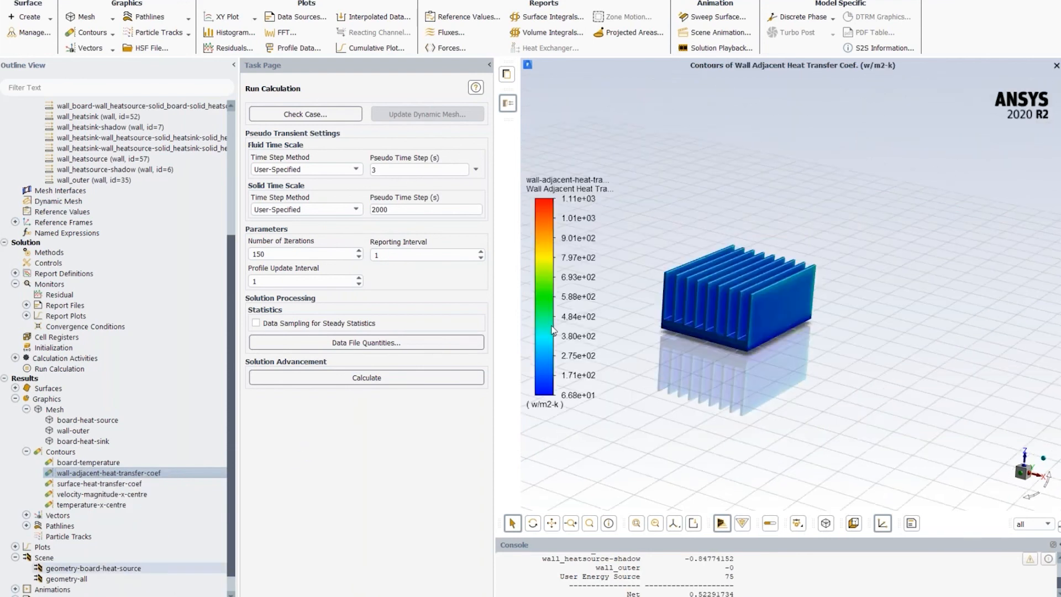
{"action": "middle_click_drag", "start_coordinate": [738, 305], "coordinate": [837, 346]}
{"action": "scroll", "coordinate": [693, 336], "scroll_direction": "up", "scroll_amount": 5}
{"action": "scroll", "coordinate": [837, 346], "scroll_direction": "down", "scroll_amount": 2}
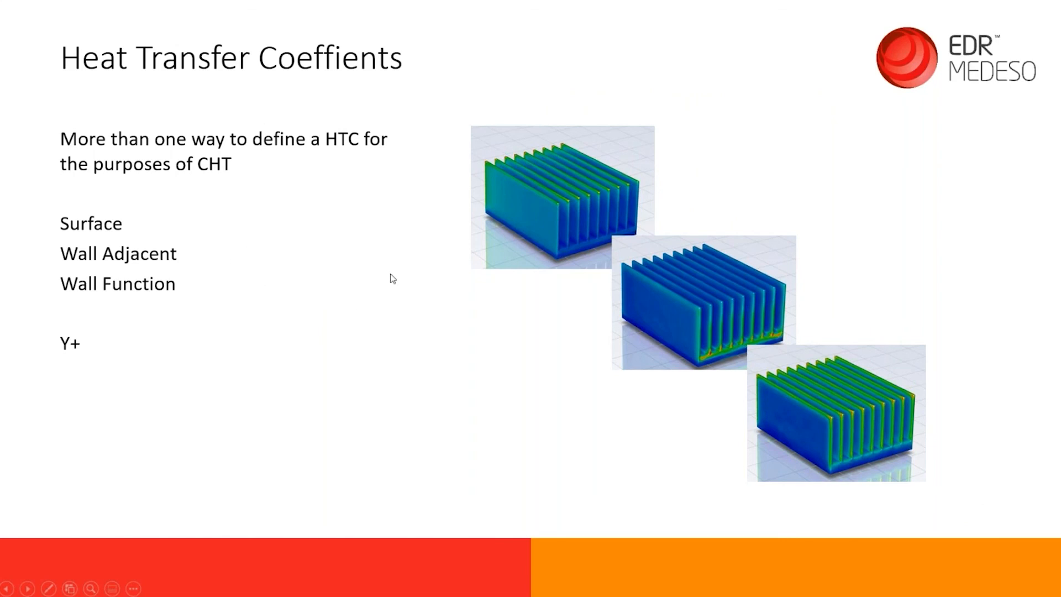
{"action": "left_click", "coordinate": [611, 171]}
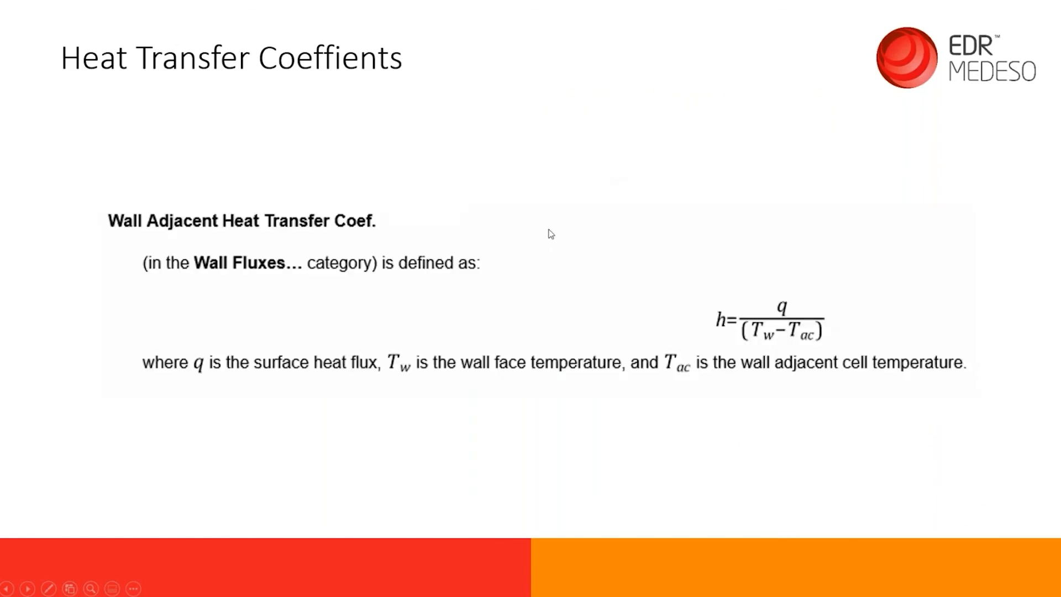
{"action": "key", "text": "Left"}
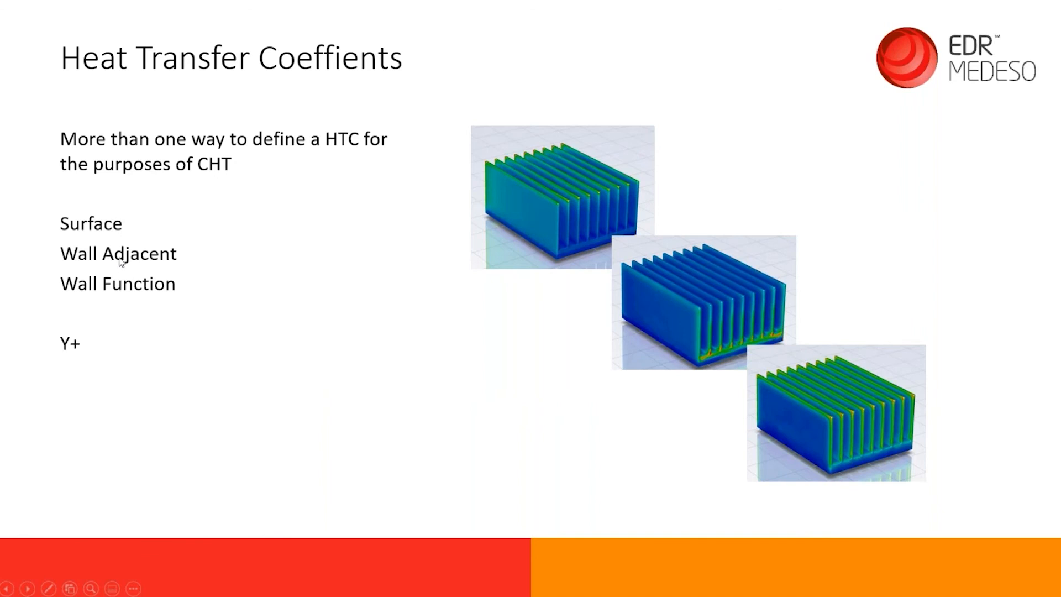